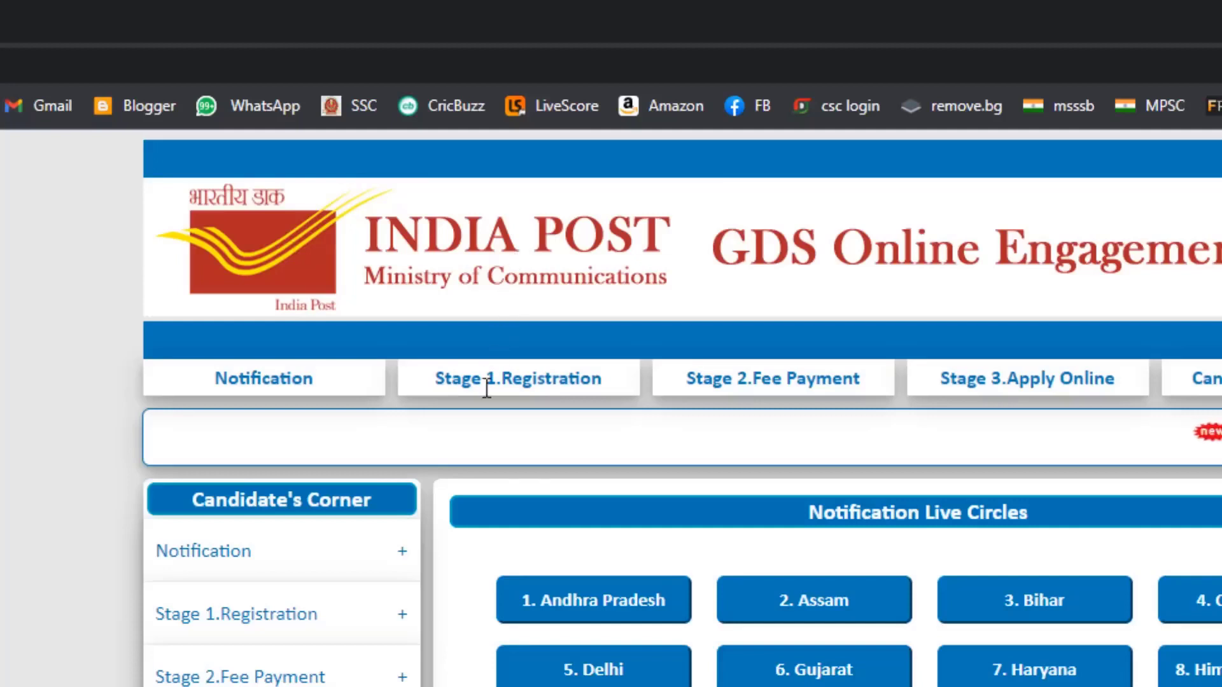
Open the Stage 1 Registration form on the India Post GDS Online Engagement site.
mouse_move(482, 394)
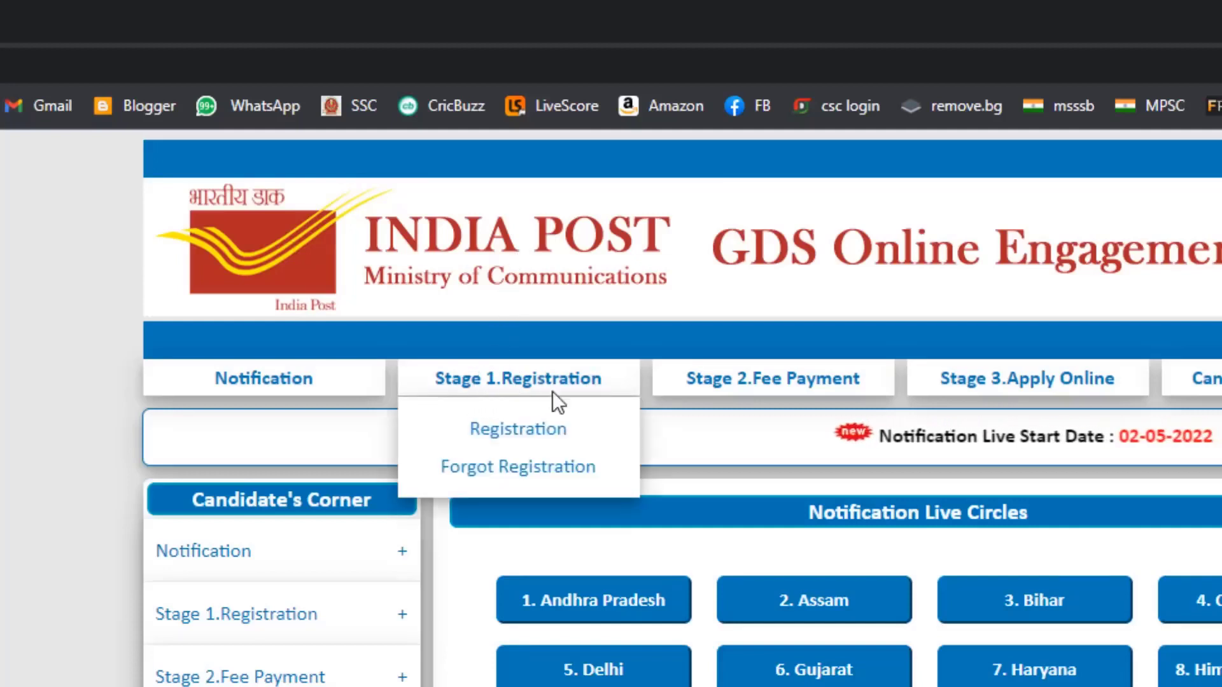
mouse_move(518, 375)
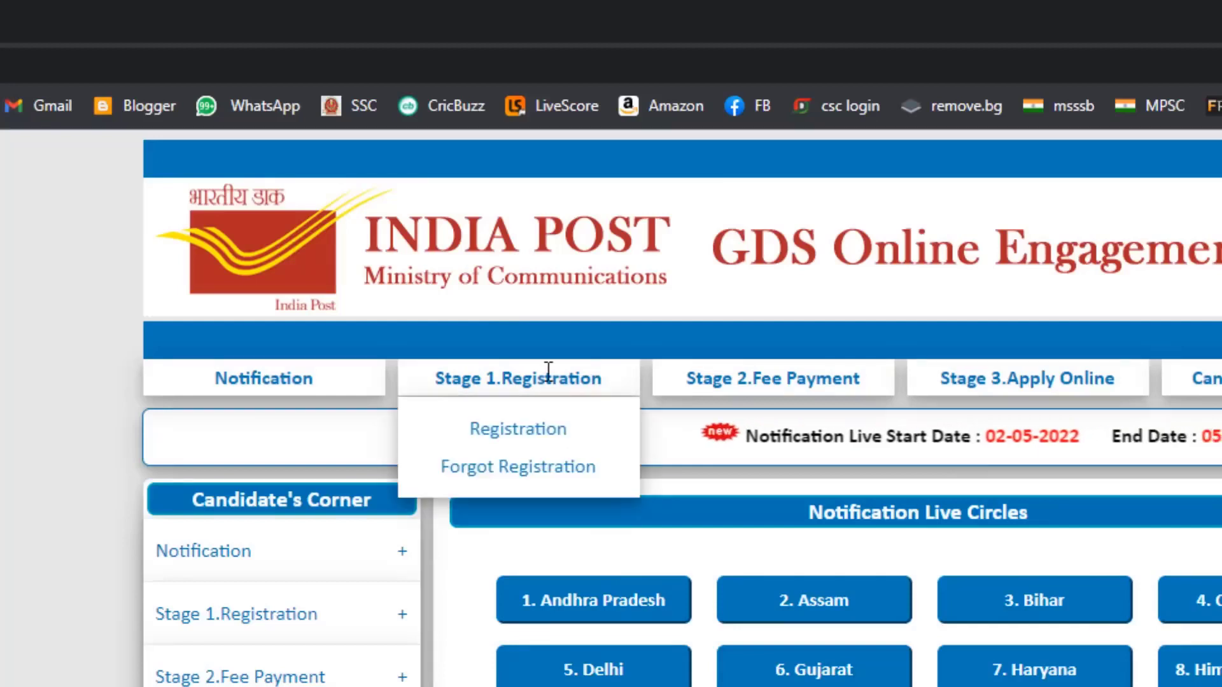
click(523, 439)
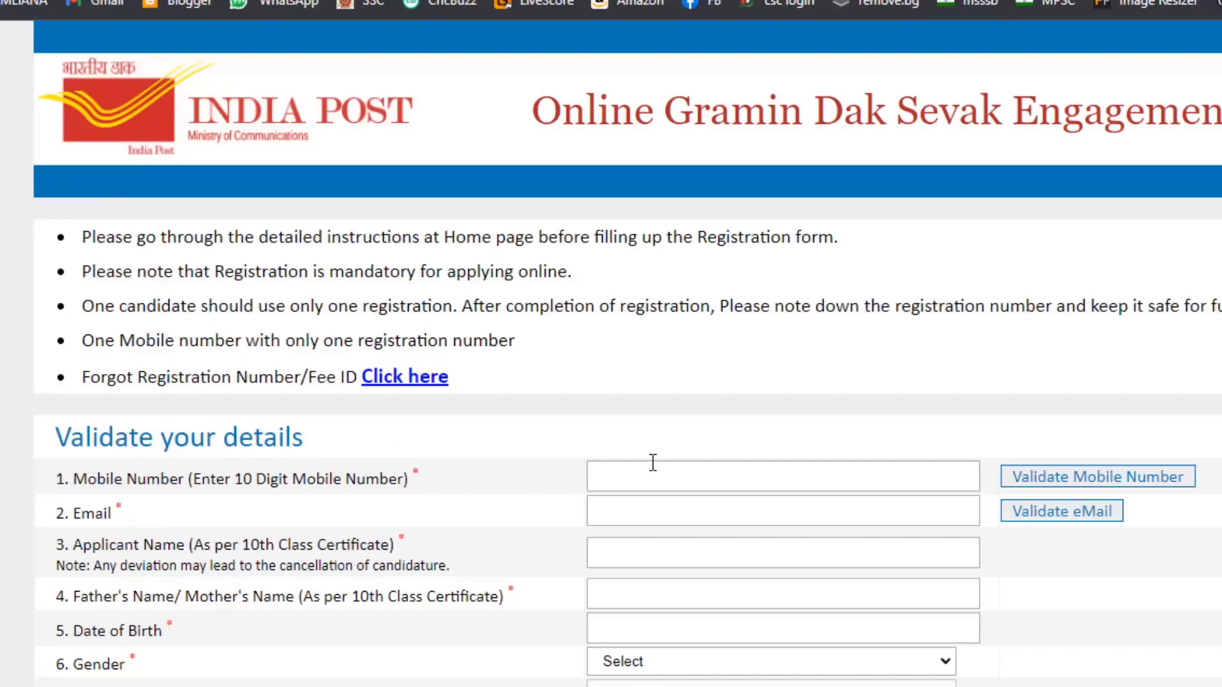
Enter the applicant's mobile number in the registration form and request its validation.
click(625, 479)
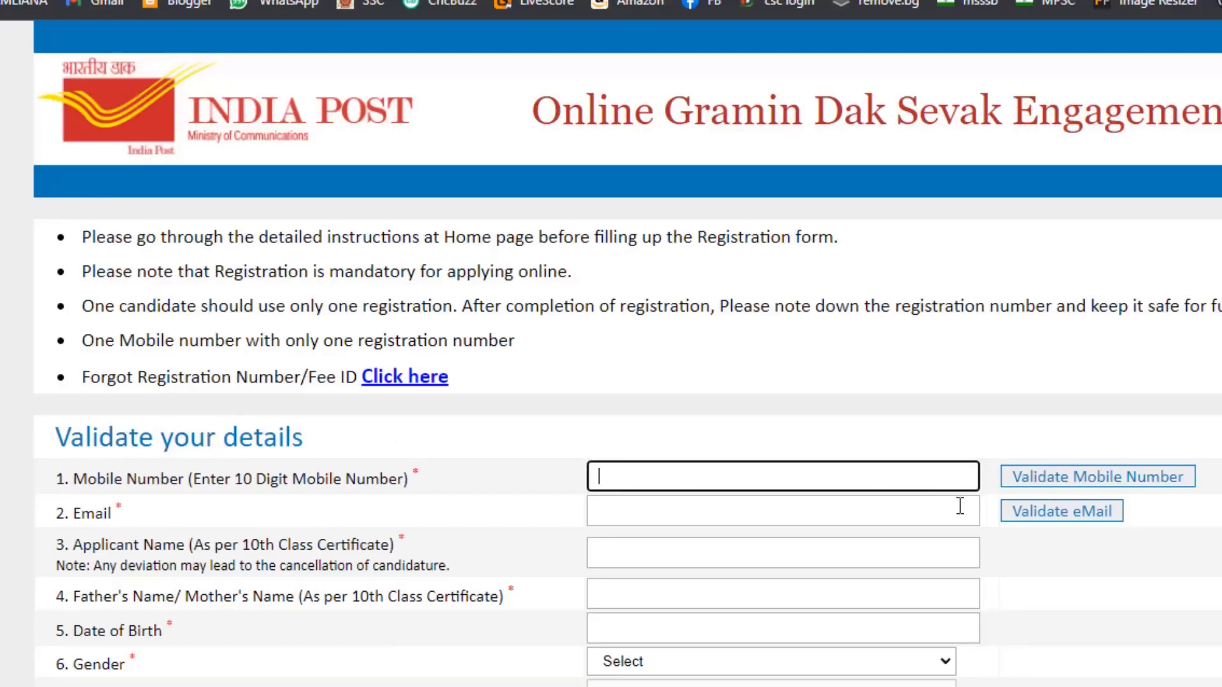
click(917, 509)
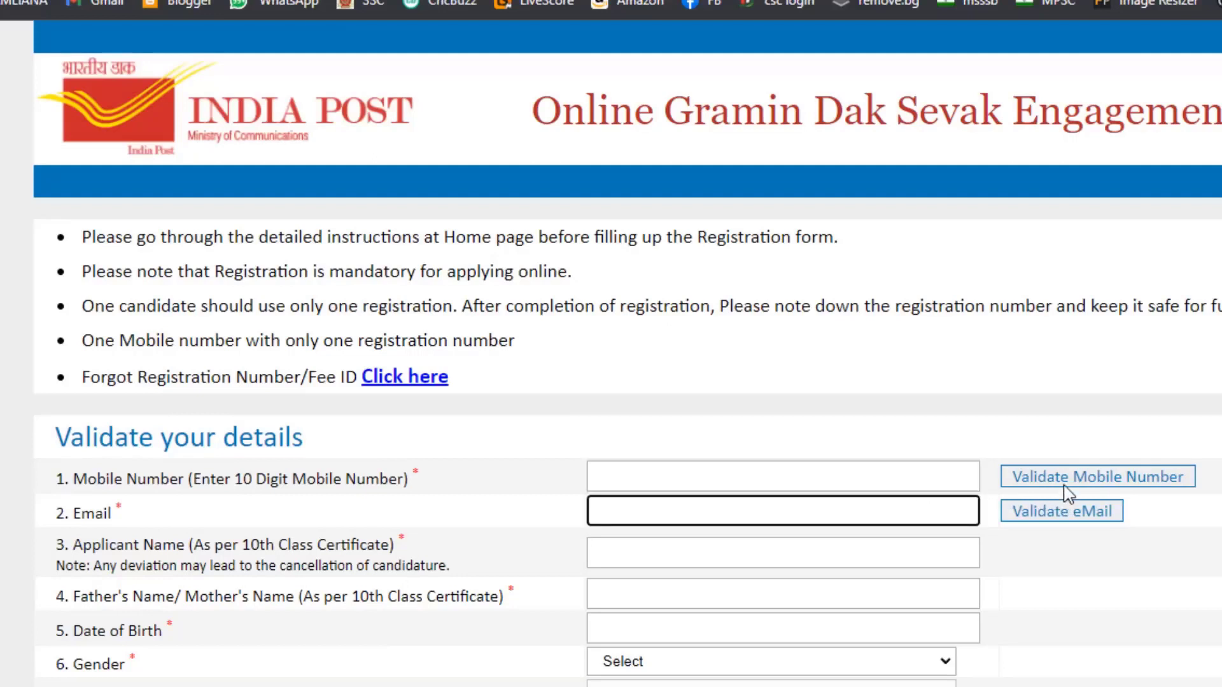
click(882, 486)
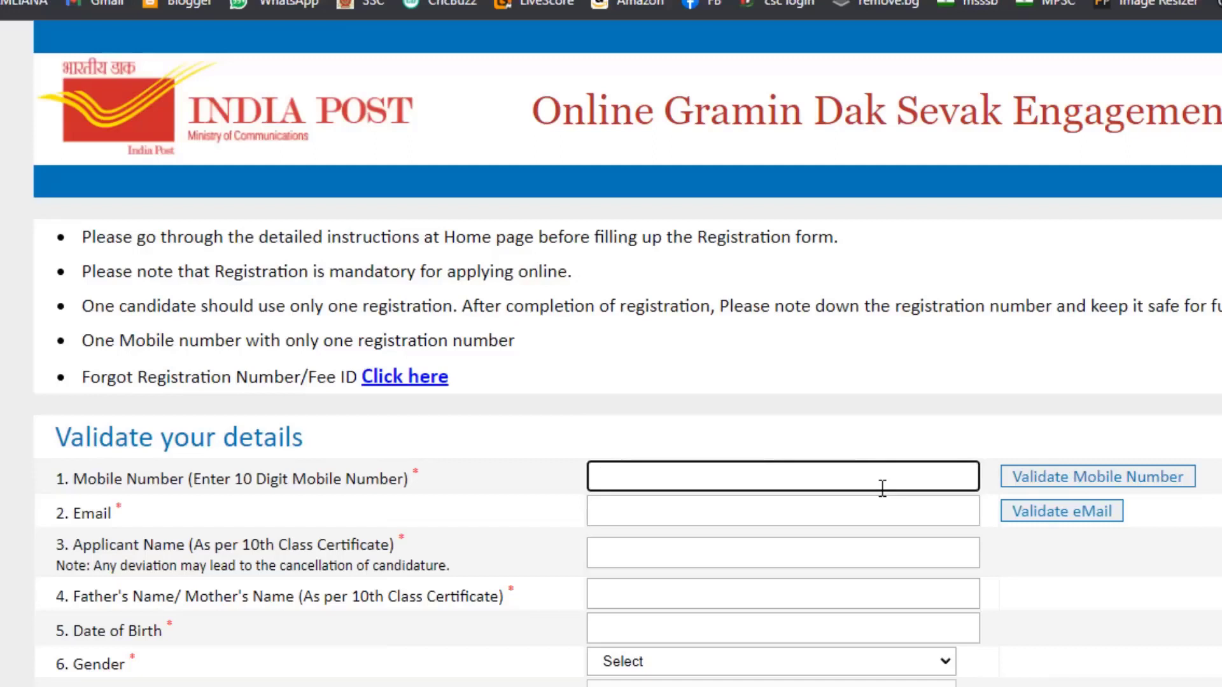
key(ctrl+v)
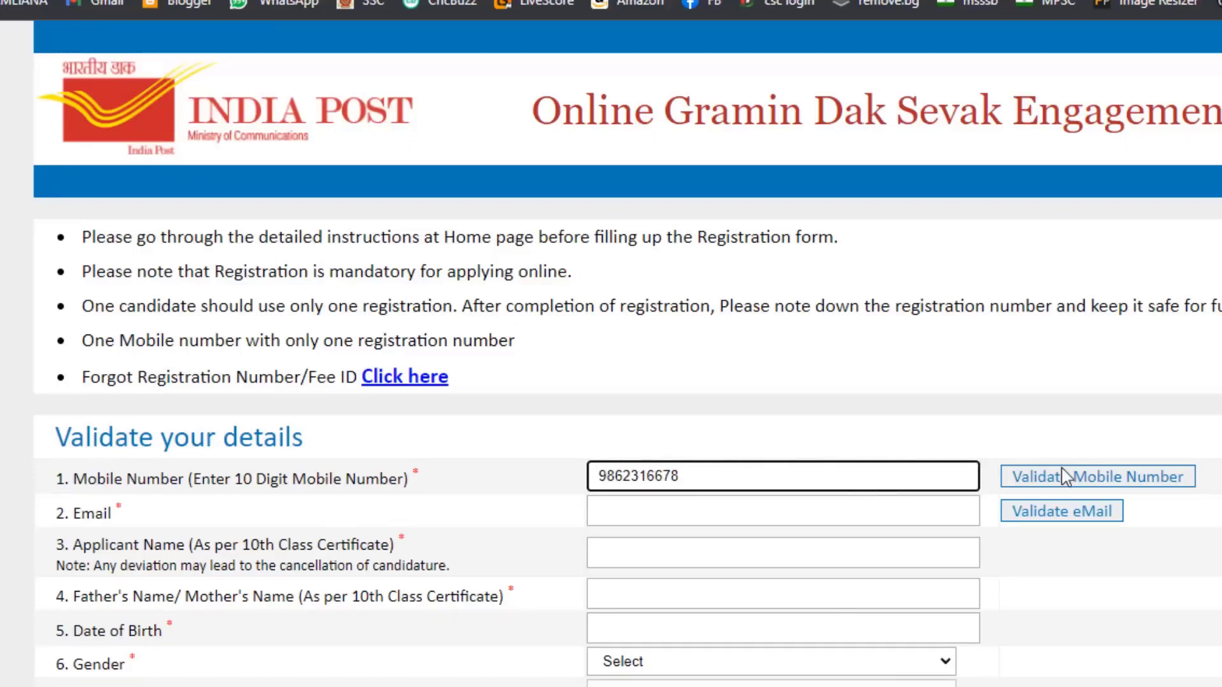
click(1113, 482)
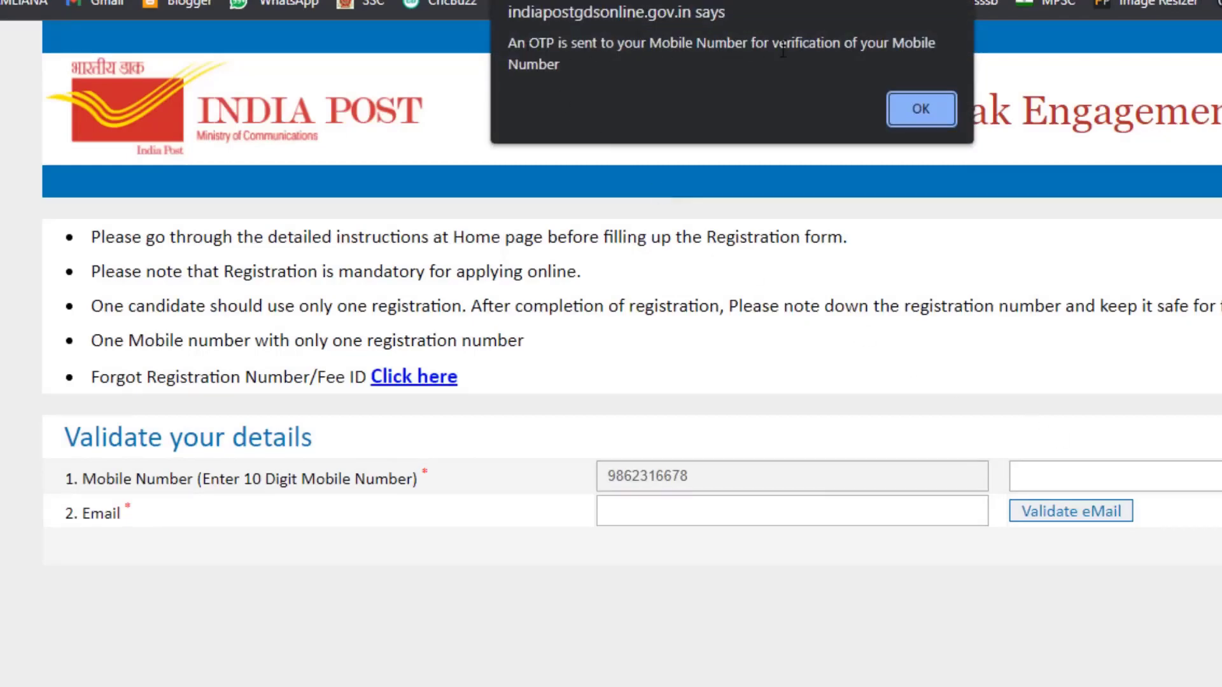
Dismiss the OTP notice, enter the OTP for the mobile number and submit it.
click(925, 103)
click(1020, 470)
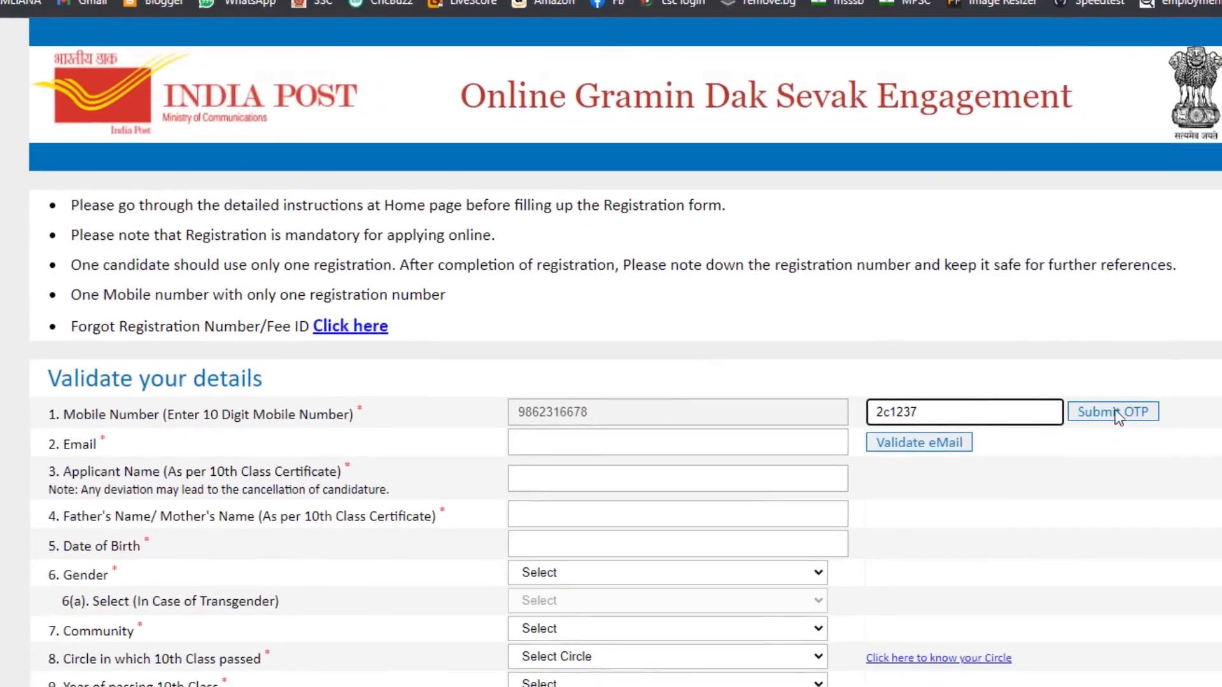
click(1116, 412)
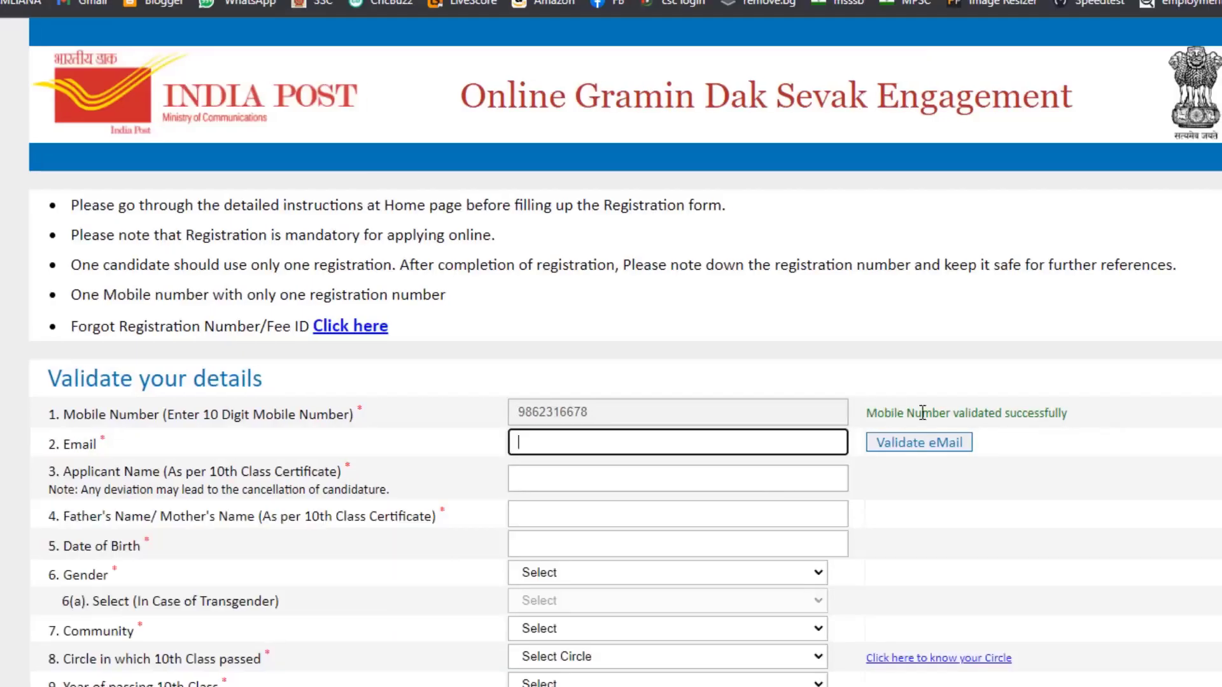
click(1078, 414)
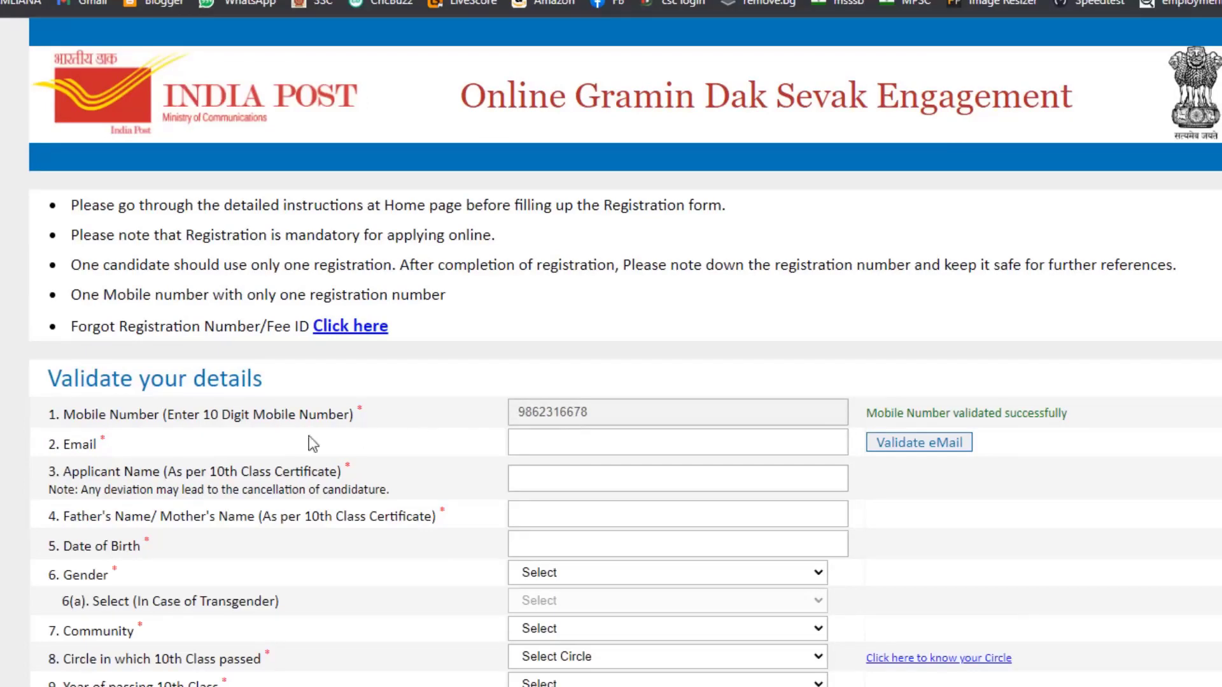
Enter the applicant's email address, request its validation and dismiss the OTP notice.
click(571, 444)
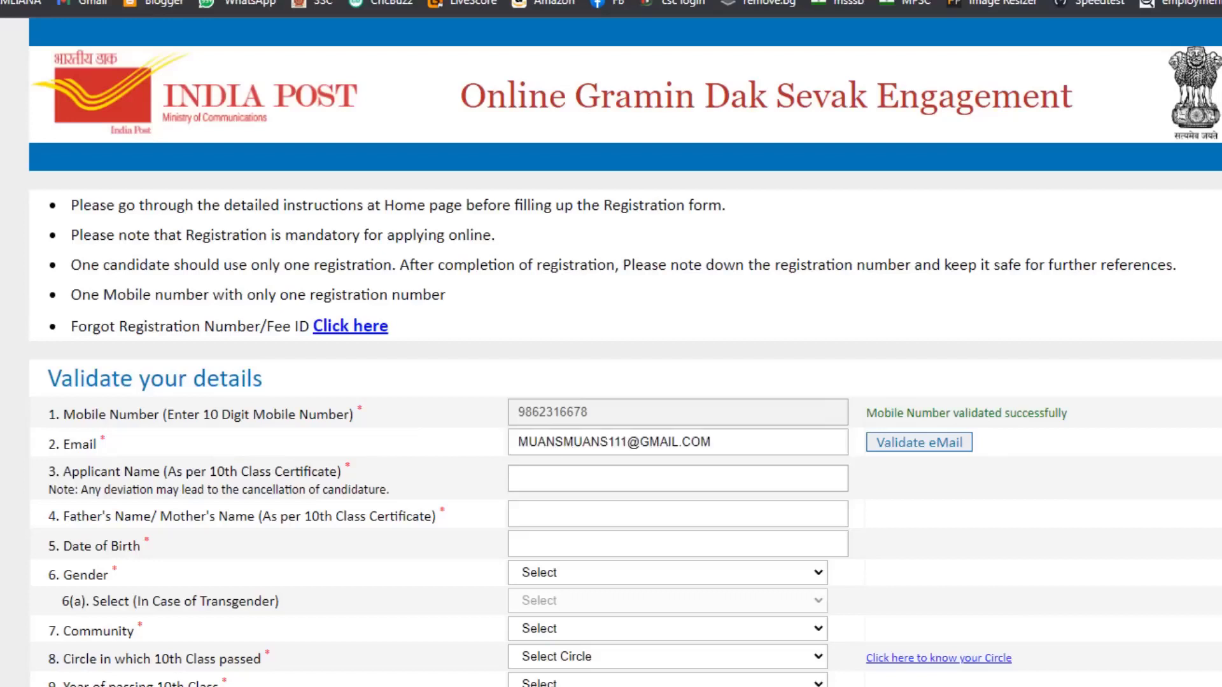
click(727, 439)
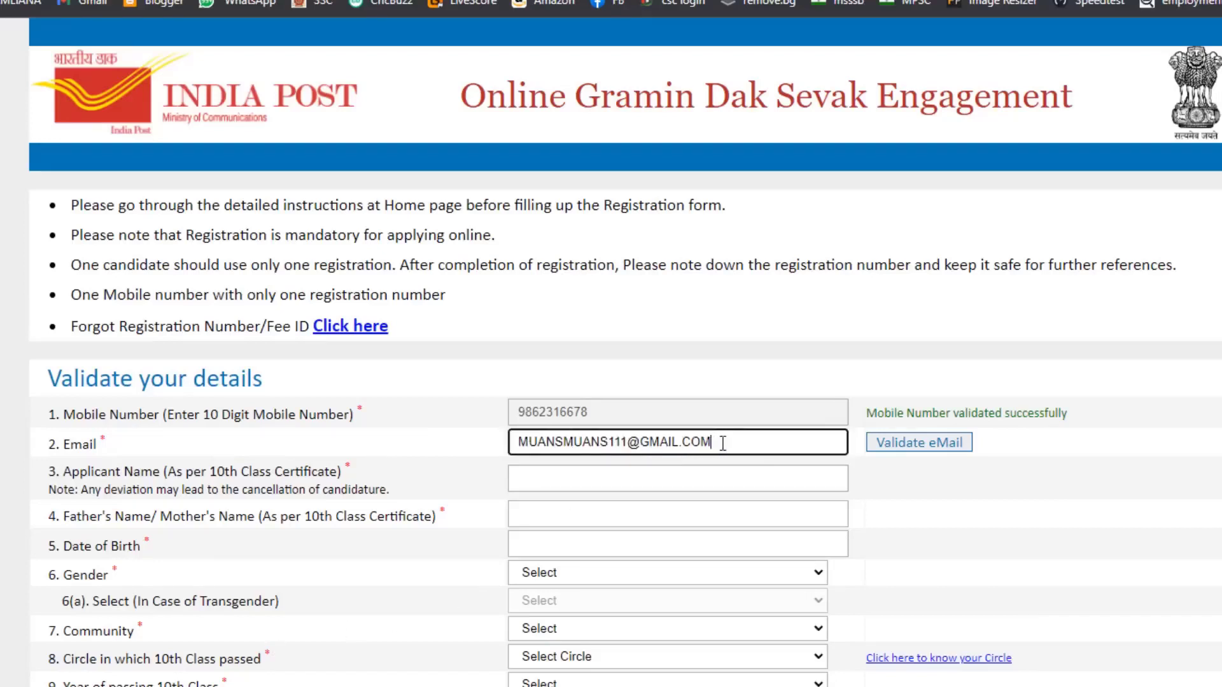
click(950, 446)
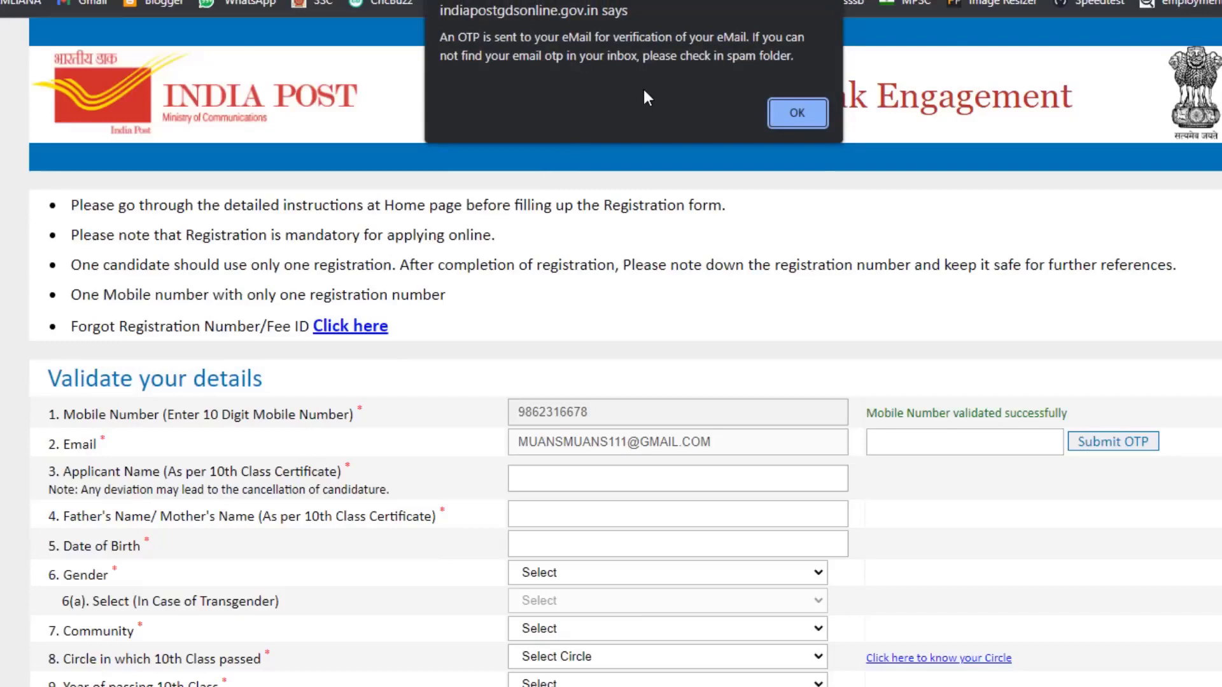
click(789, 119)
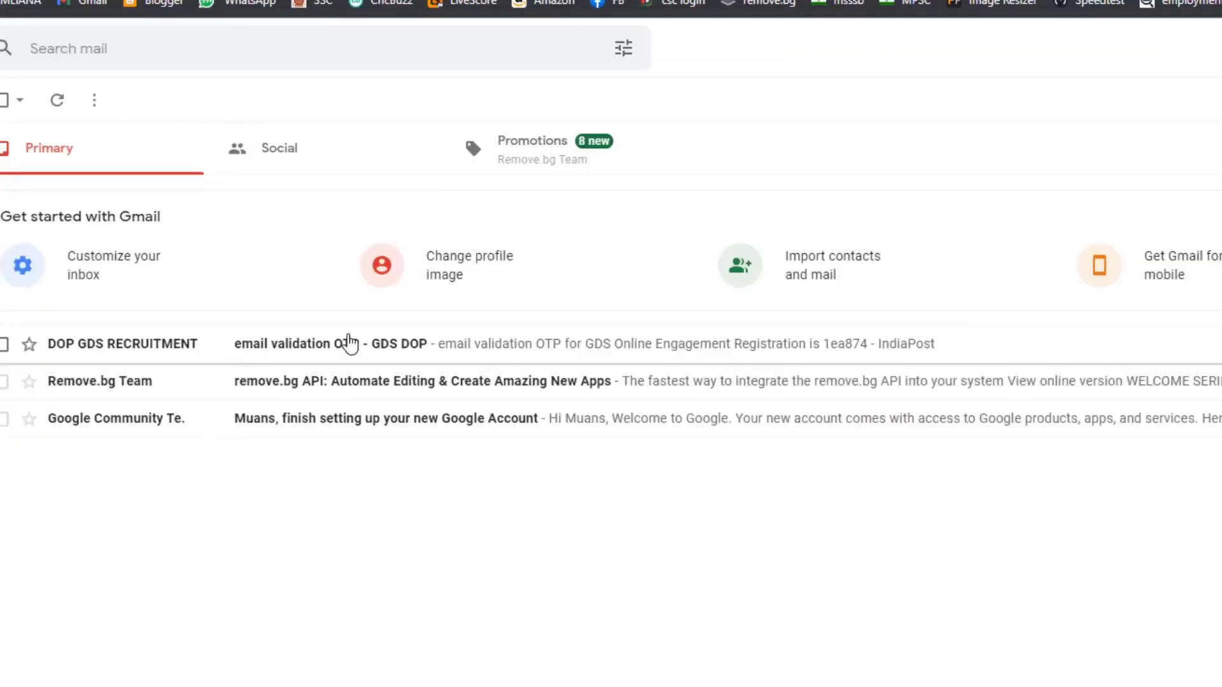
In Gmail, open the DOP GDS RECRUITMENT email validation message, copy its OTP and return to the registration form.
click(348, 343)
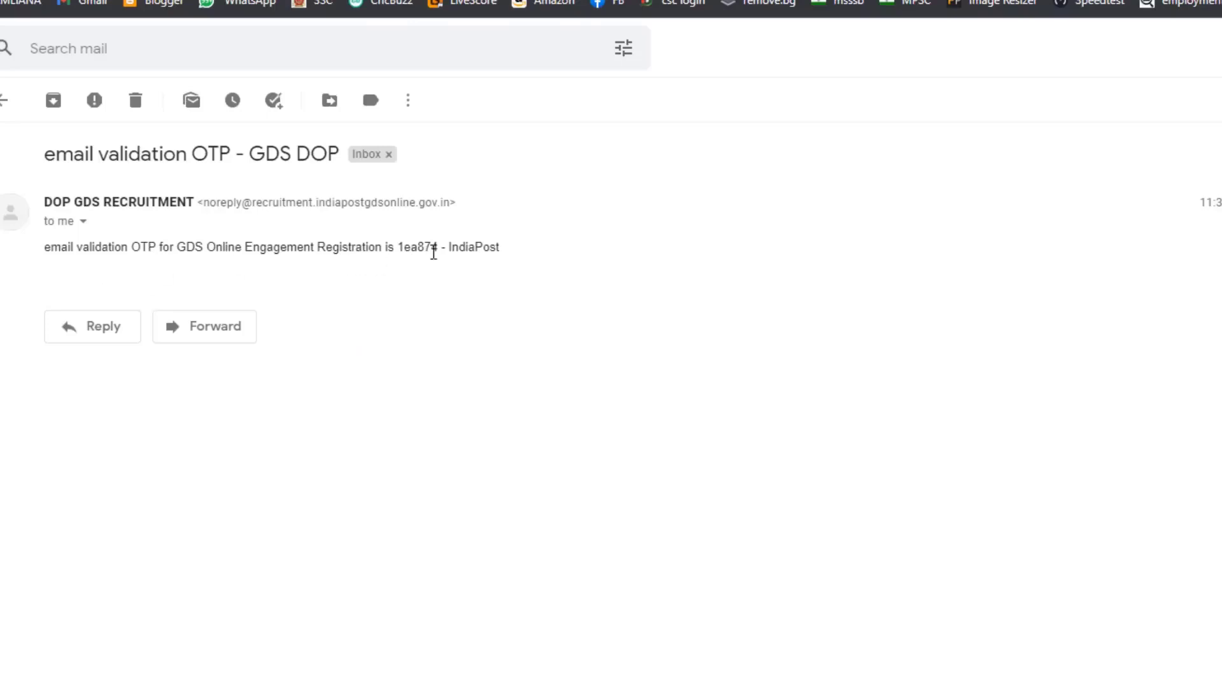
drag(437, 250, 401, 240)
right_click(401, 240)
click(421, 256)
mouse_move(19, 2)
mouse_down()
mouse_move(23, 89)
mouse_move(19, 2)
mouse_up()
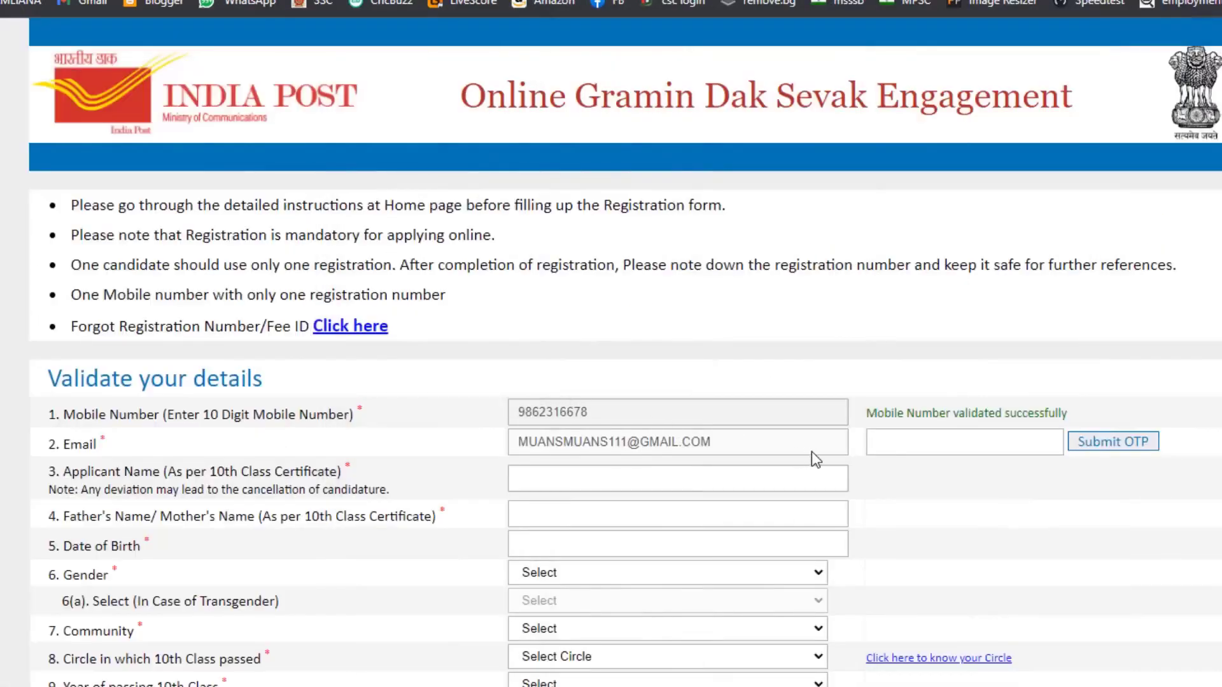
Paste the copied OTP into the email verification field and submit it.
click(958, 433)
right_click(957, 433)
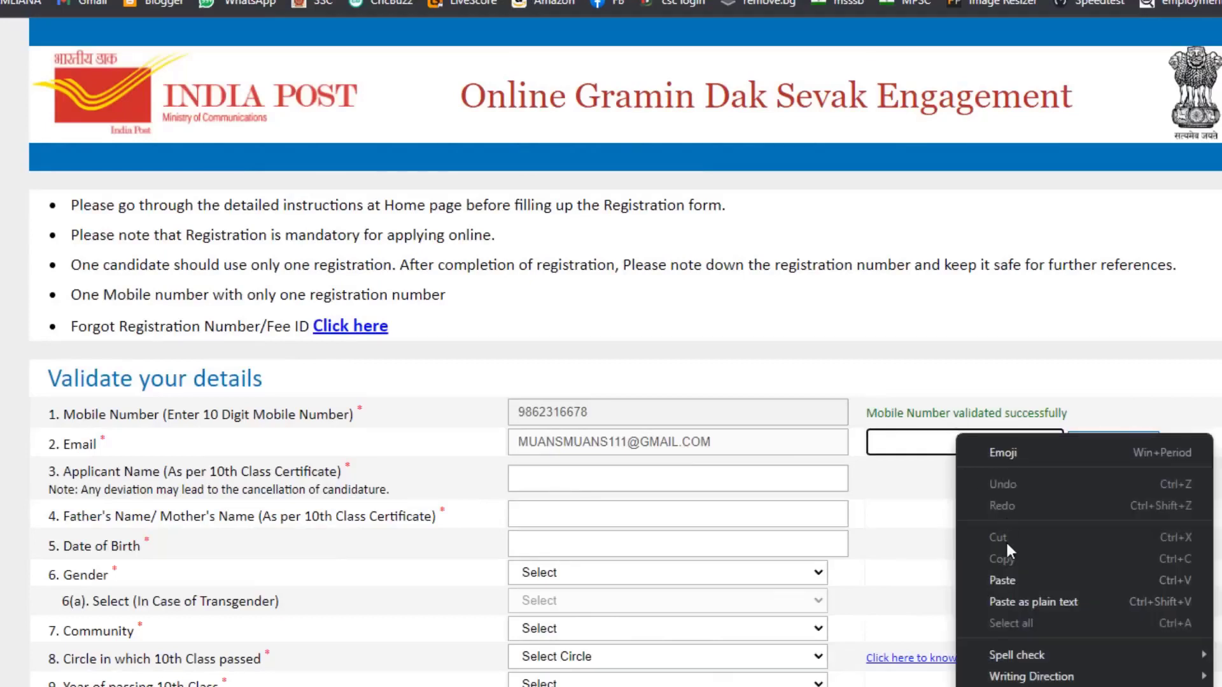
click(1004, 579)
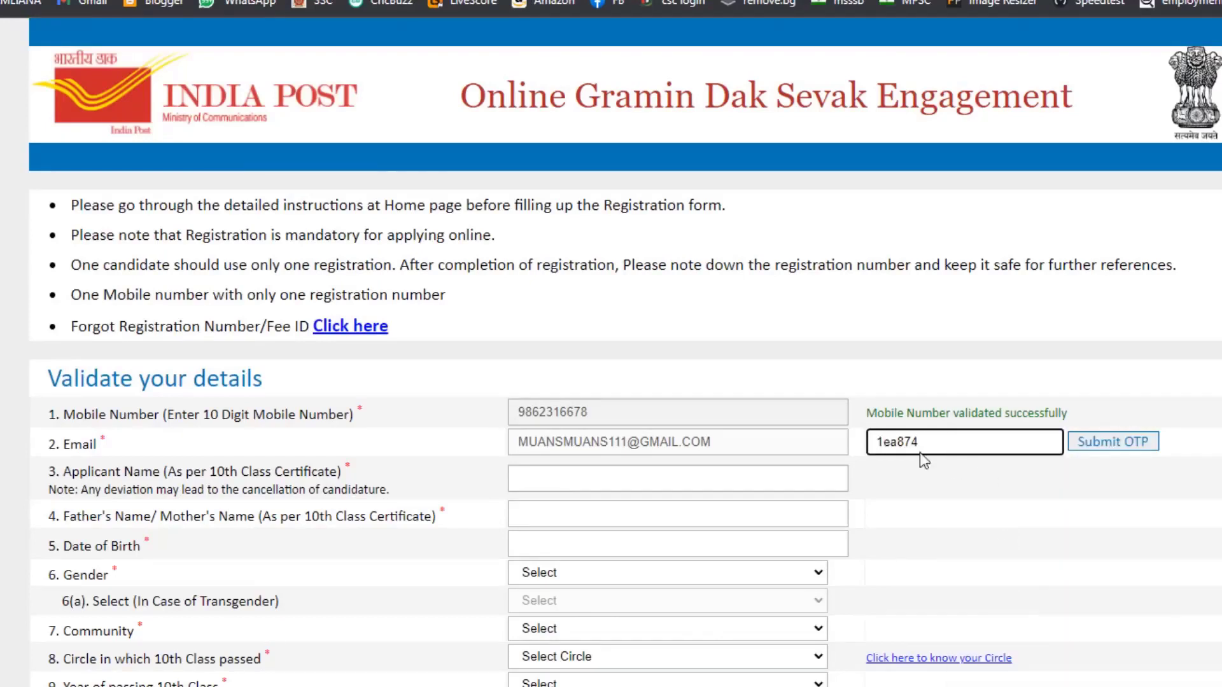
click(1109, 442)
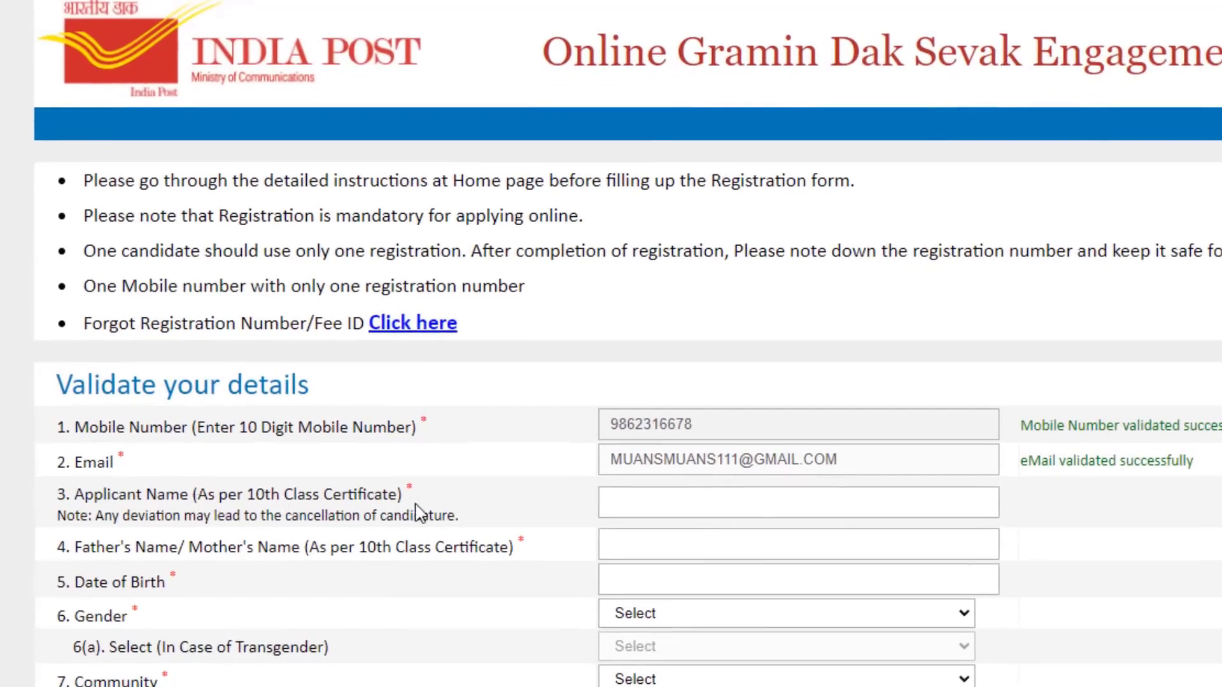
Fill in the applicant's name, the father's or mother's name and the date of birth as per the 10th class certificate.
click(646, 497)
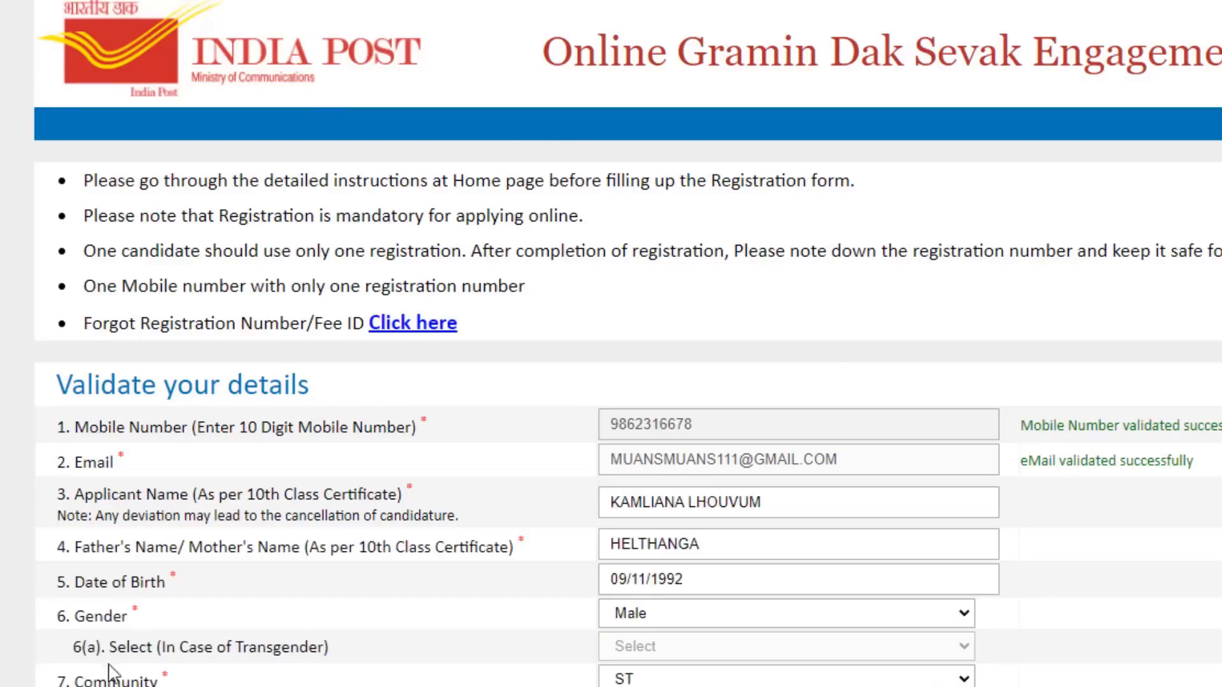
click(768, 502)
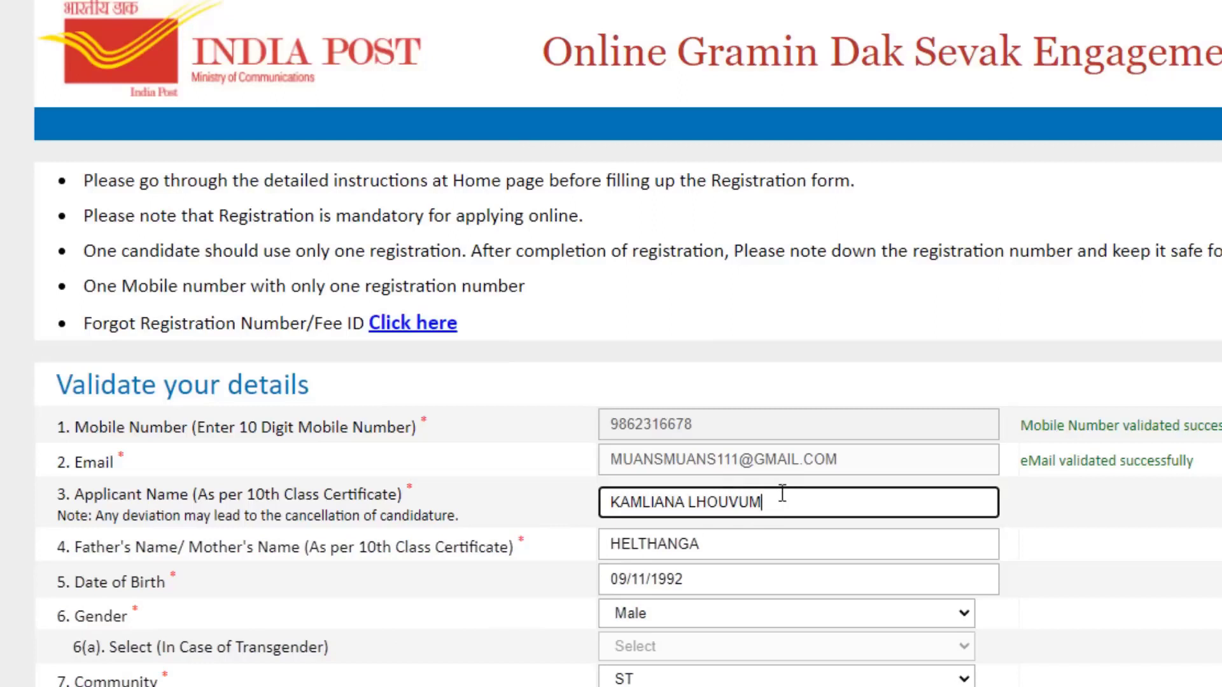
drag(782, 494, 584, 508)
click(683, 506)
click(729, 541)
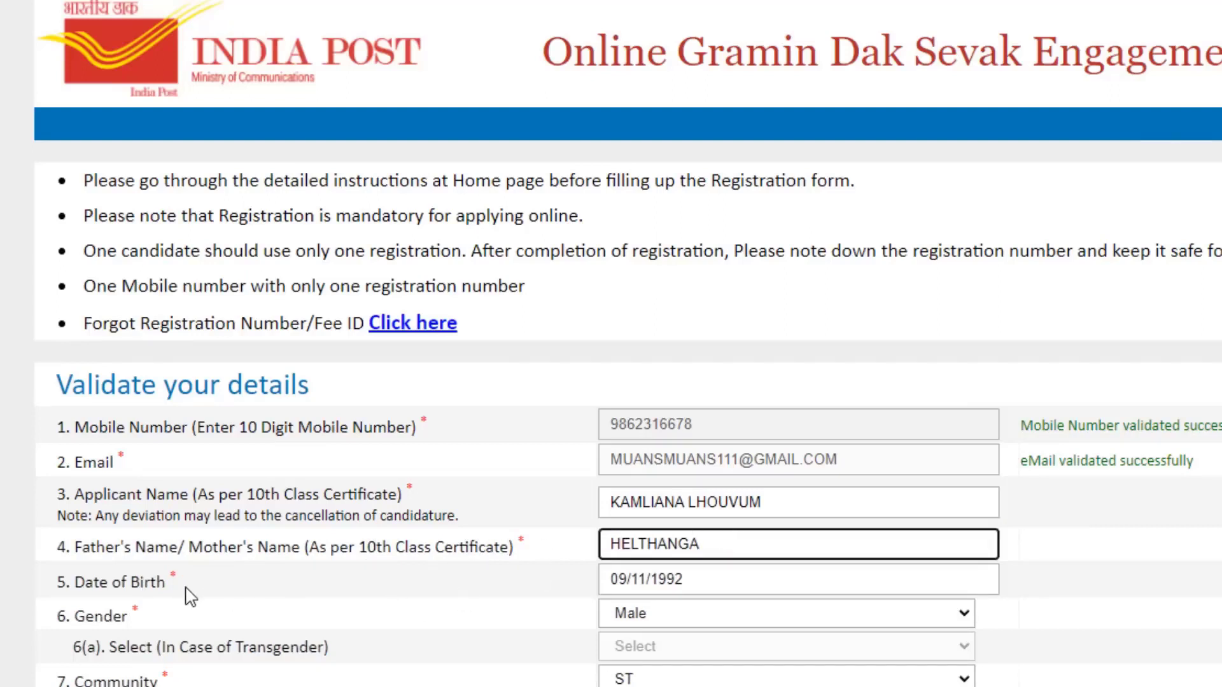
click(685, 576)
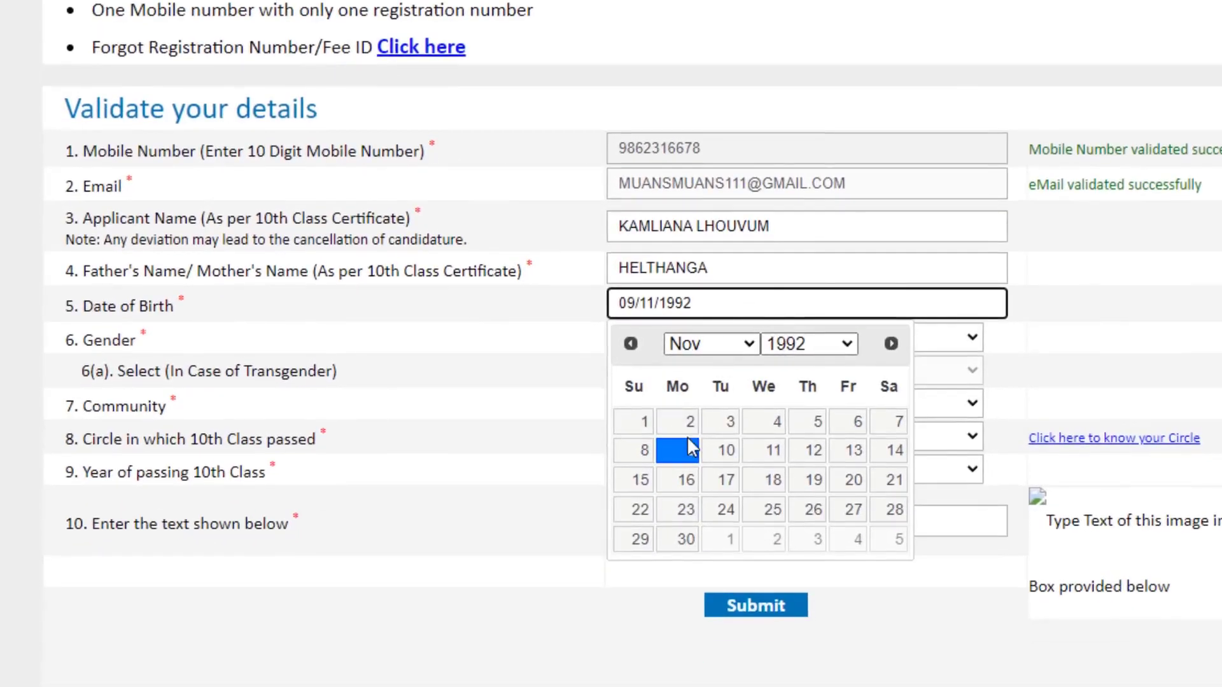
click(690, 449)
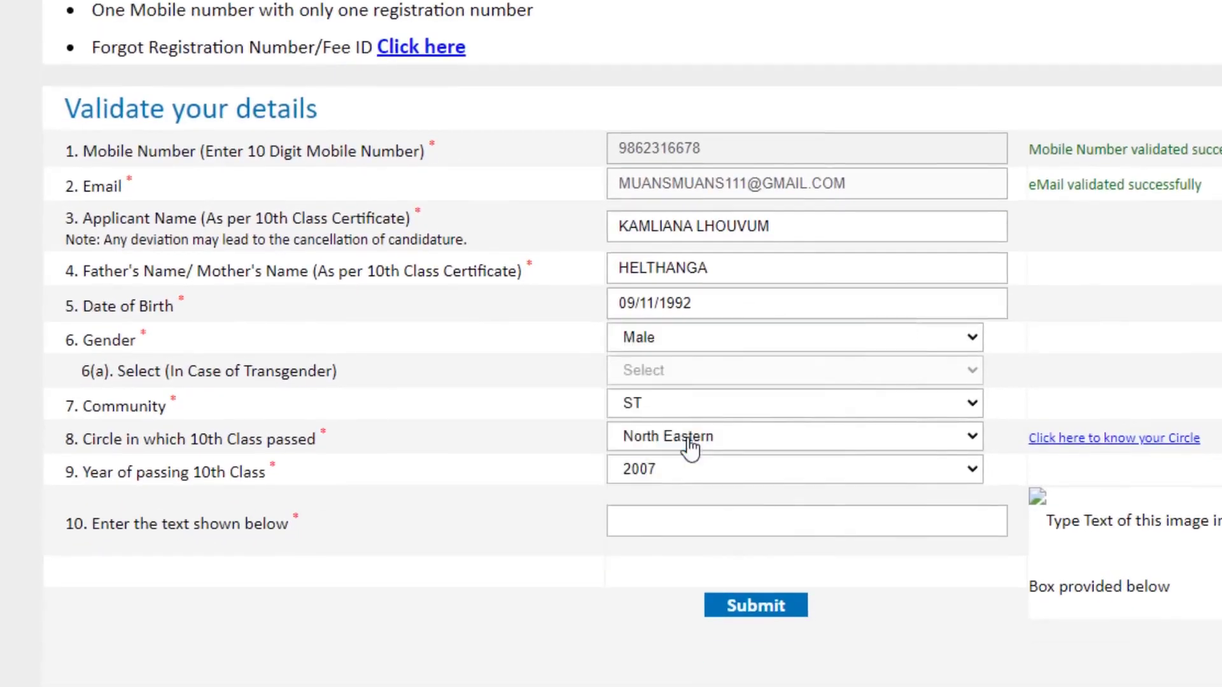
Set the gender to Male and the community to ST.
click(691, 343)
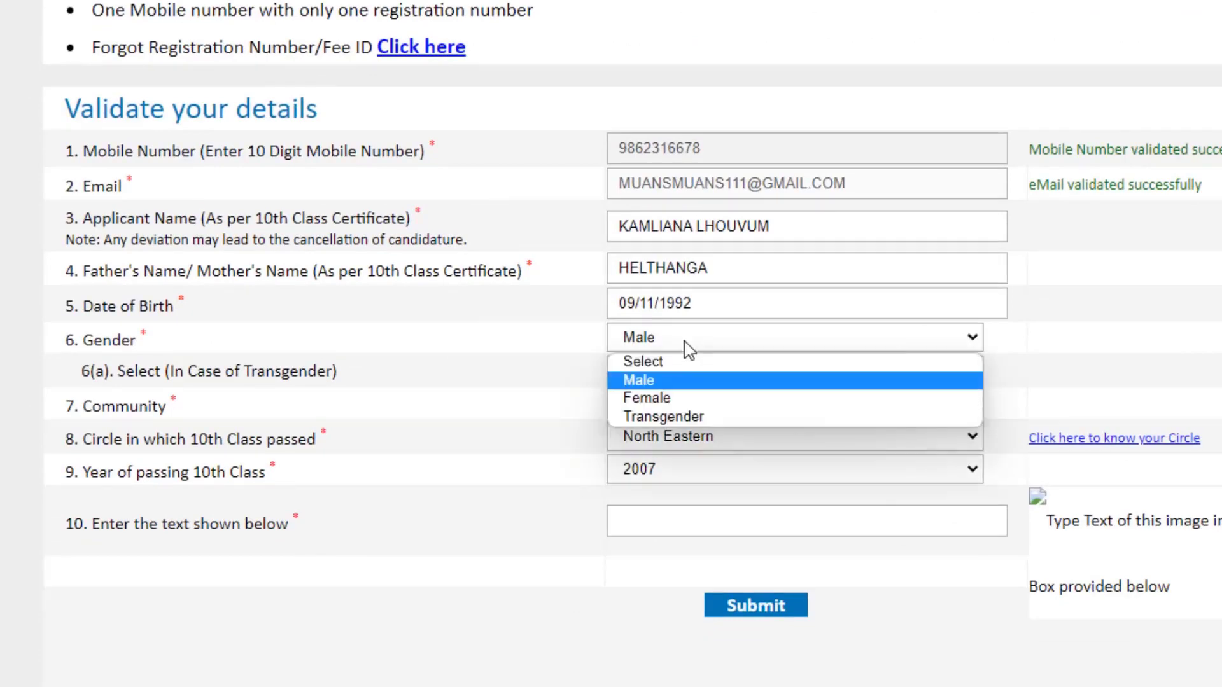
click(690, 380)
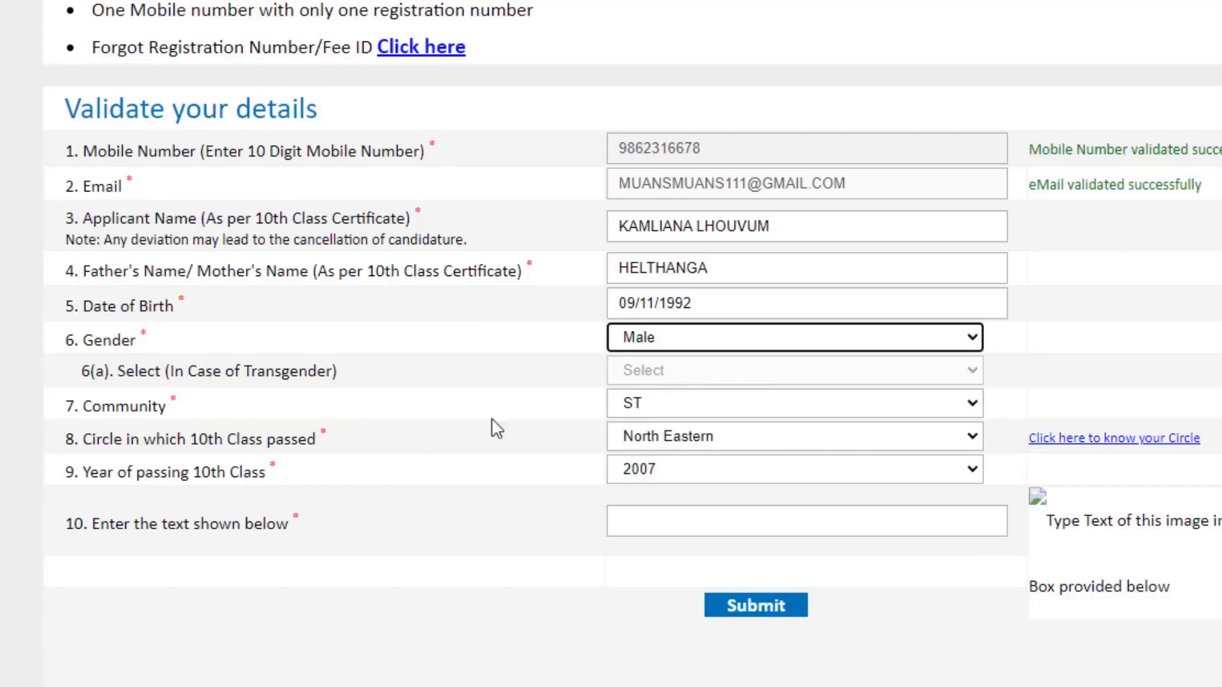
click(636, 407)
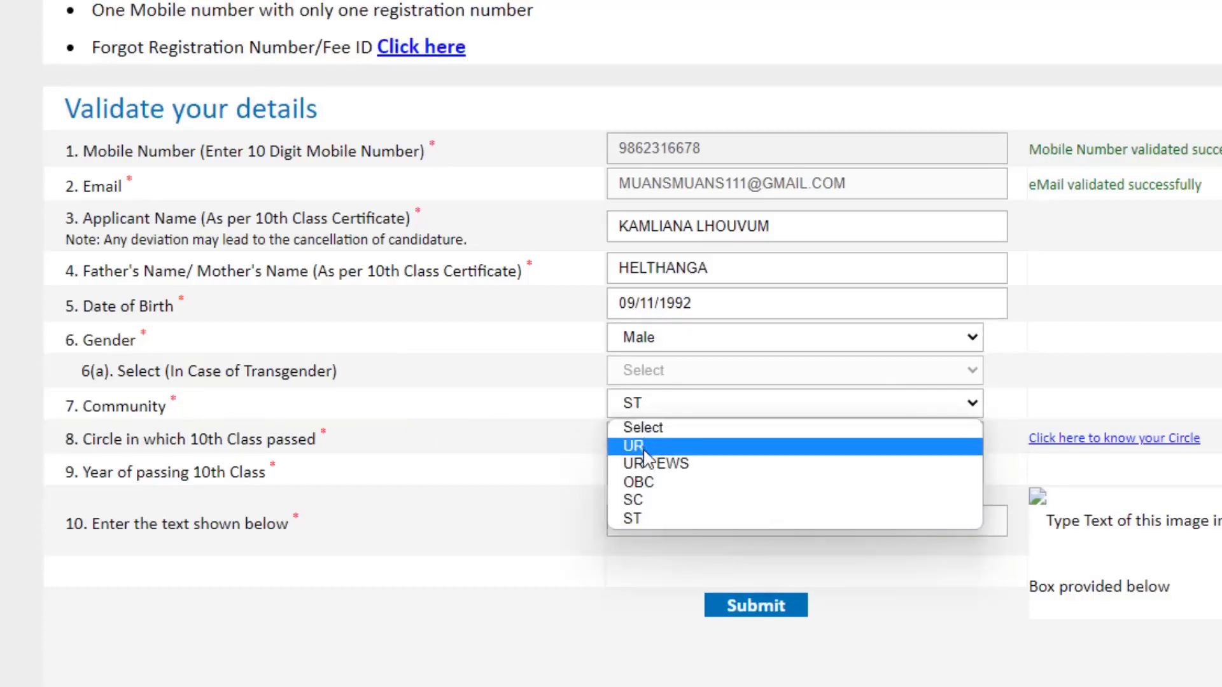
click(640, 519)
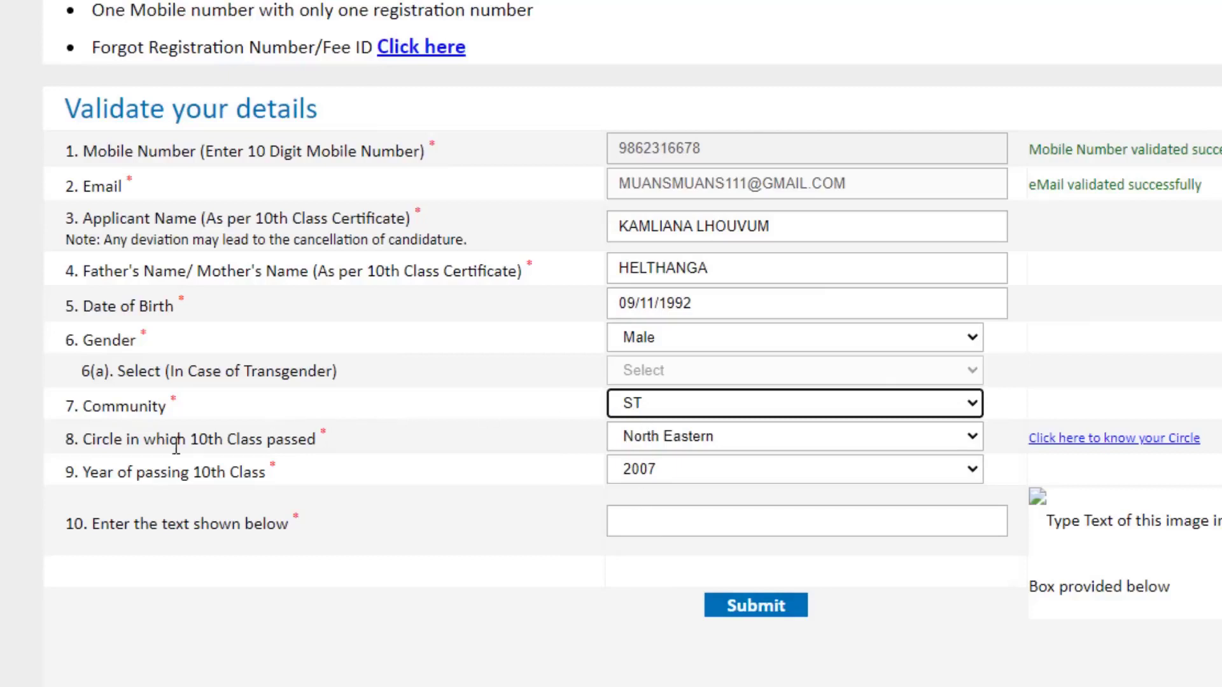
Set the circle in which 10th class was passed to North Eastern and the year of passing to 2007.
click(670, 439)
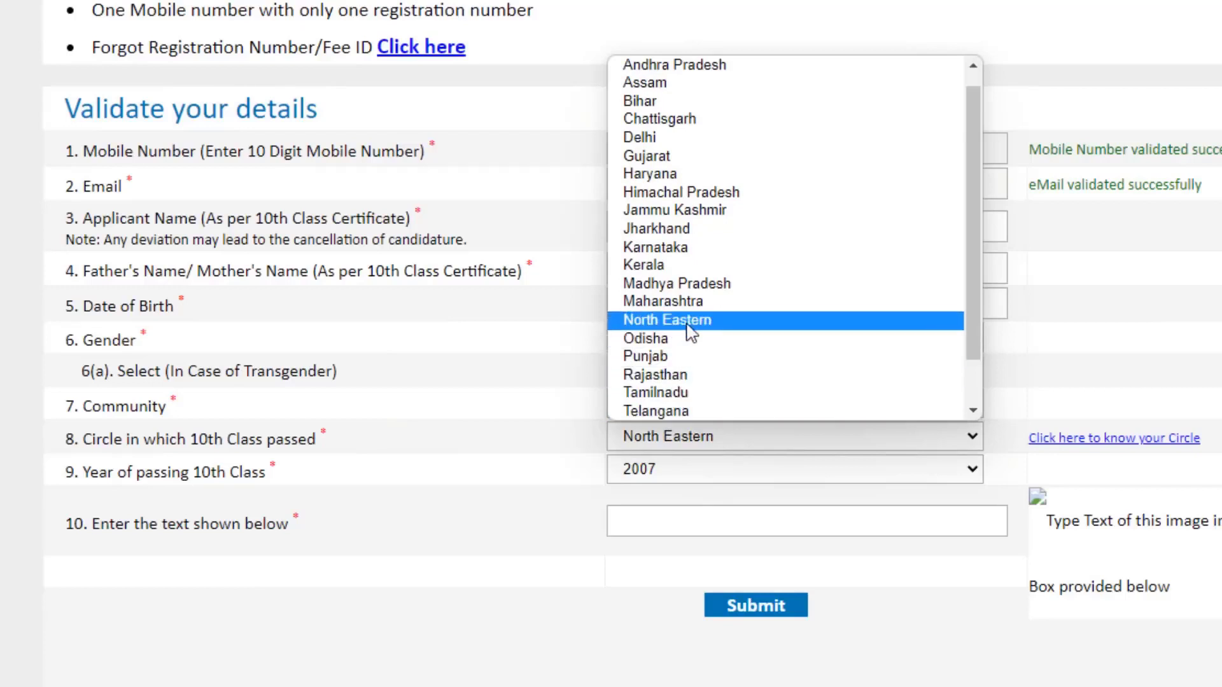
click(692, 320)
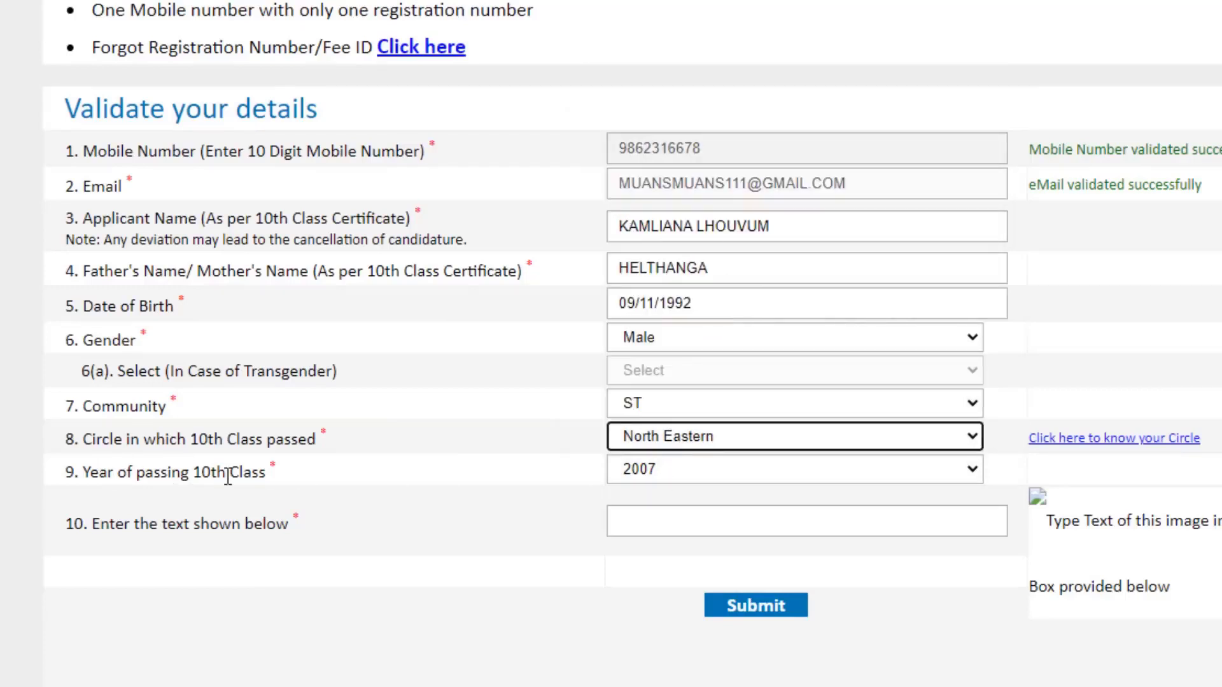
click(697, 481)
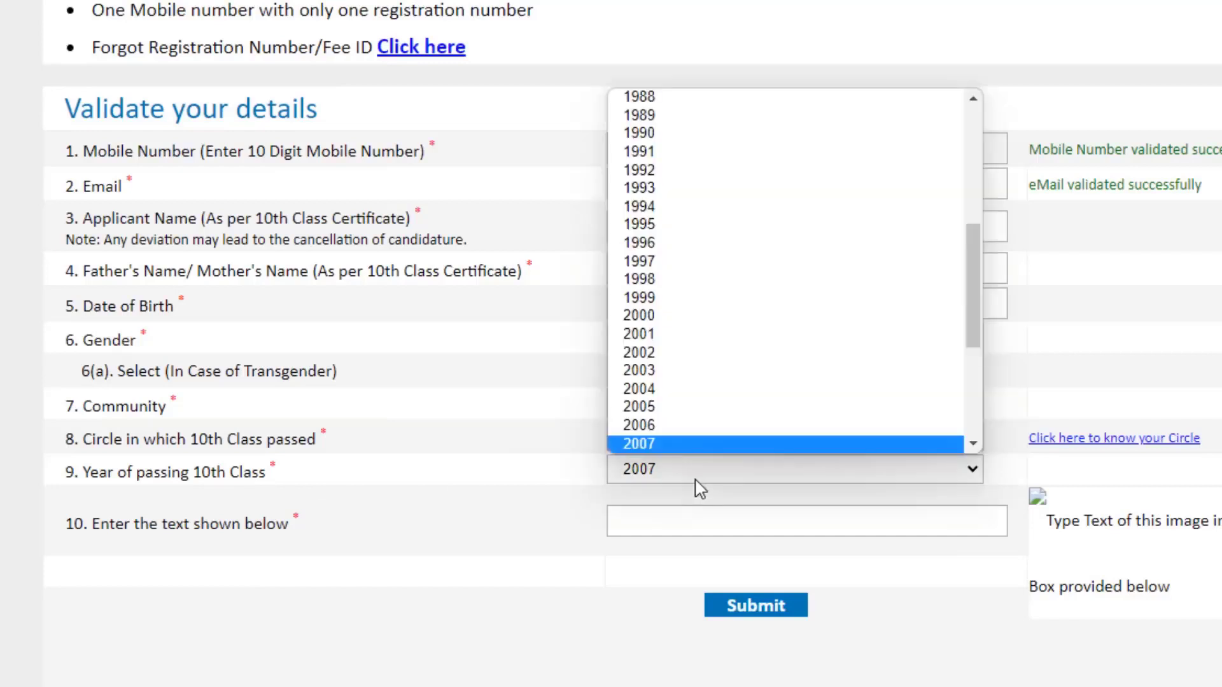
click(697, 444)
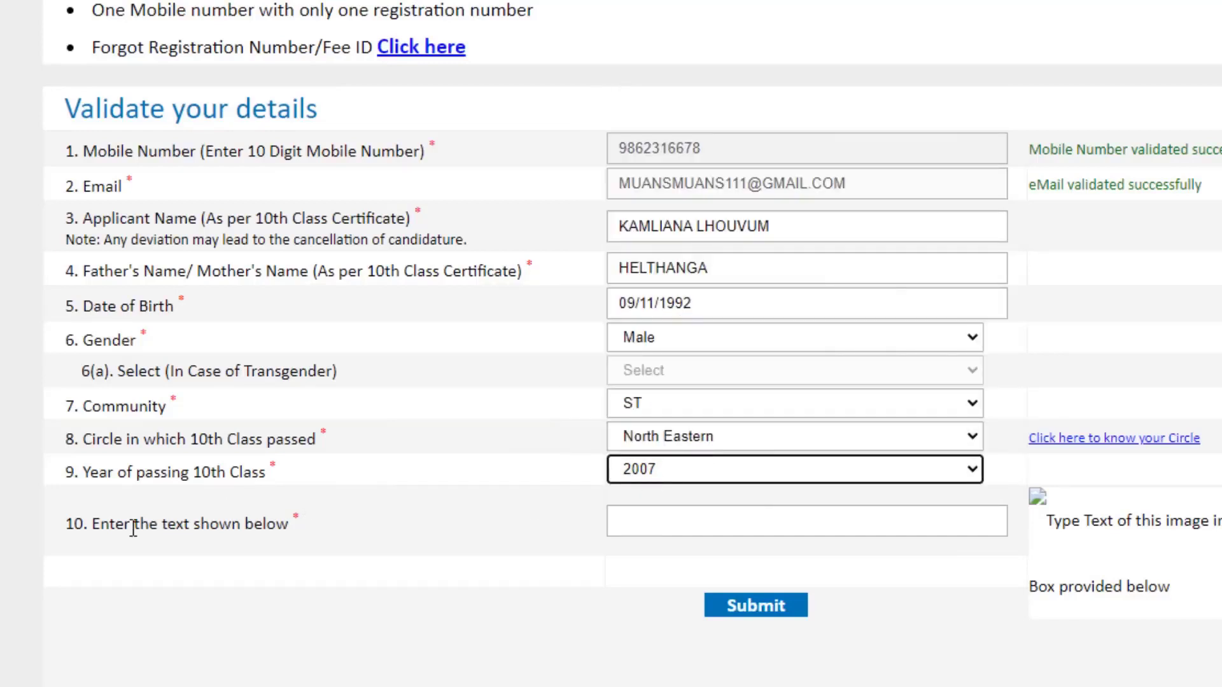
Reload the captcha image, enter its text in field 10 and submit the validation details.
click(779, 524)
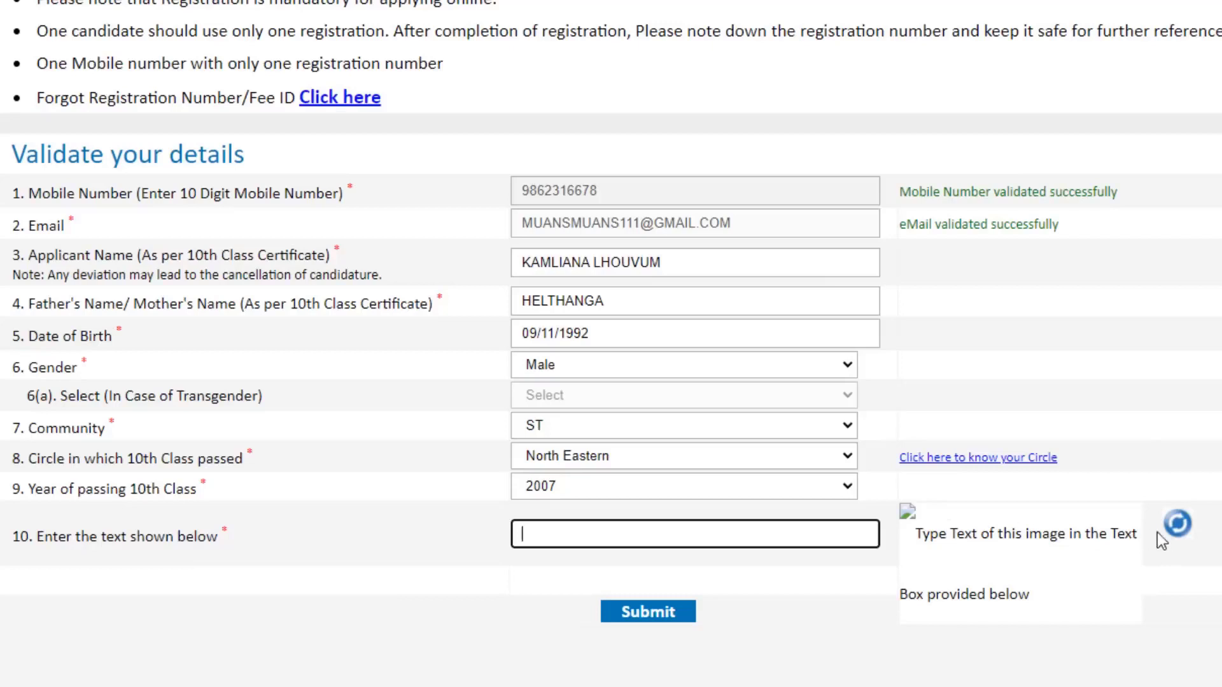
click(1177, 528)
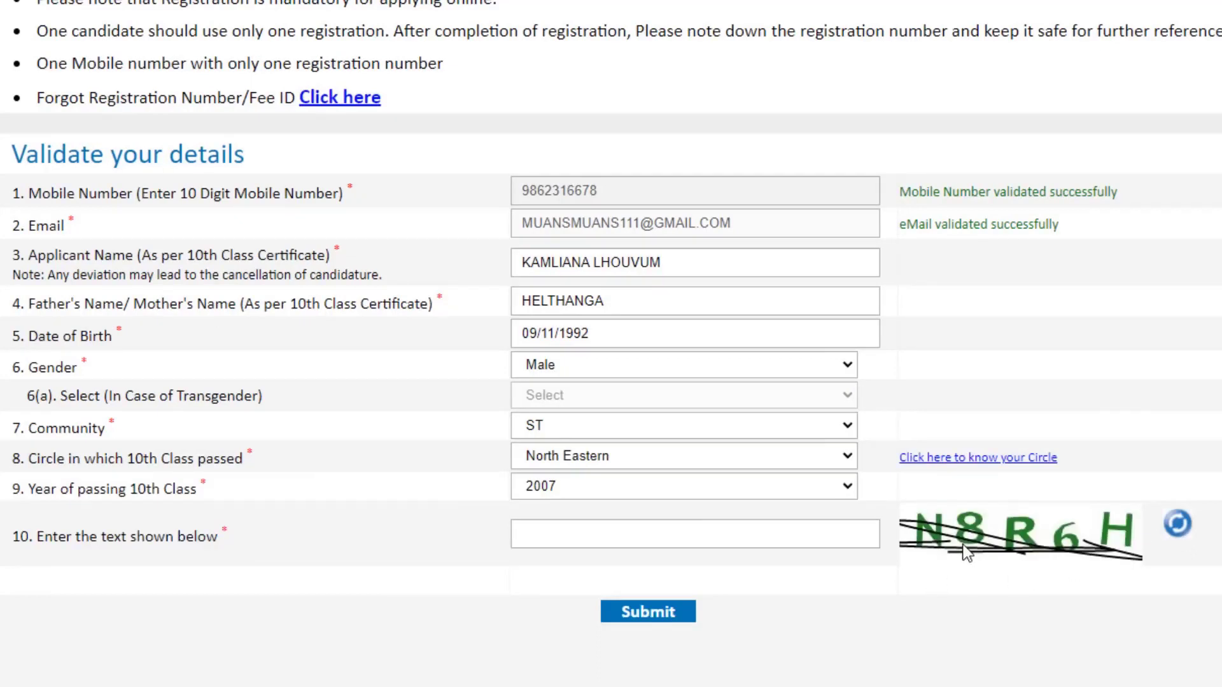
click(680, 520)
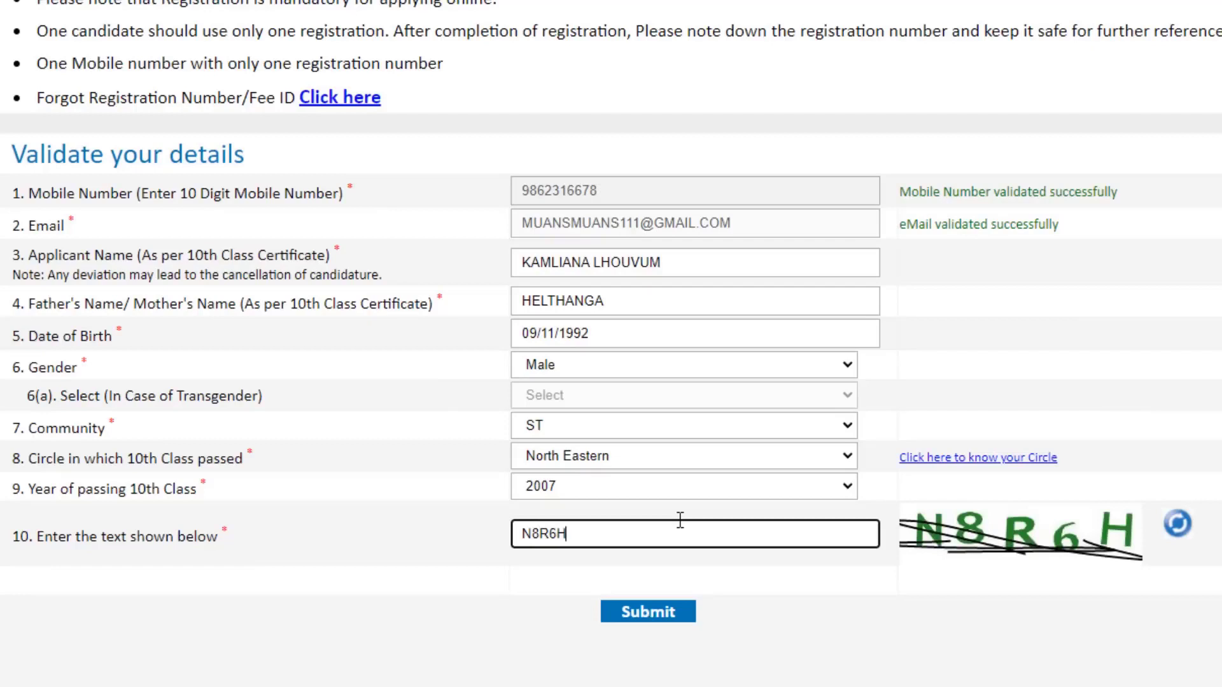
click(667, 611)
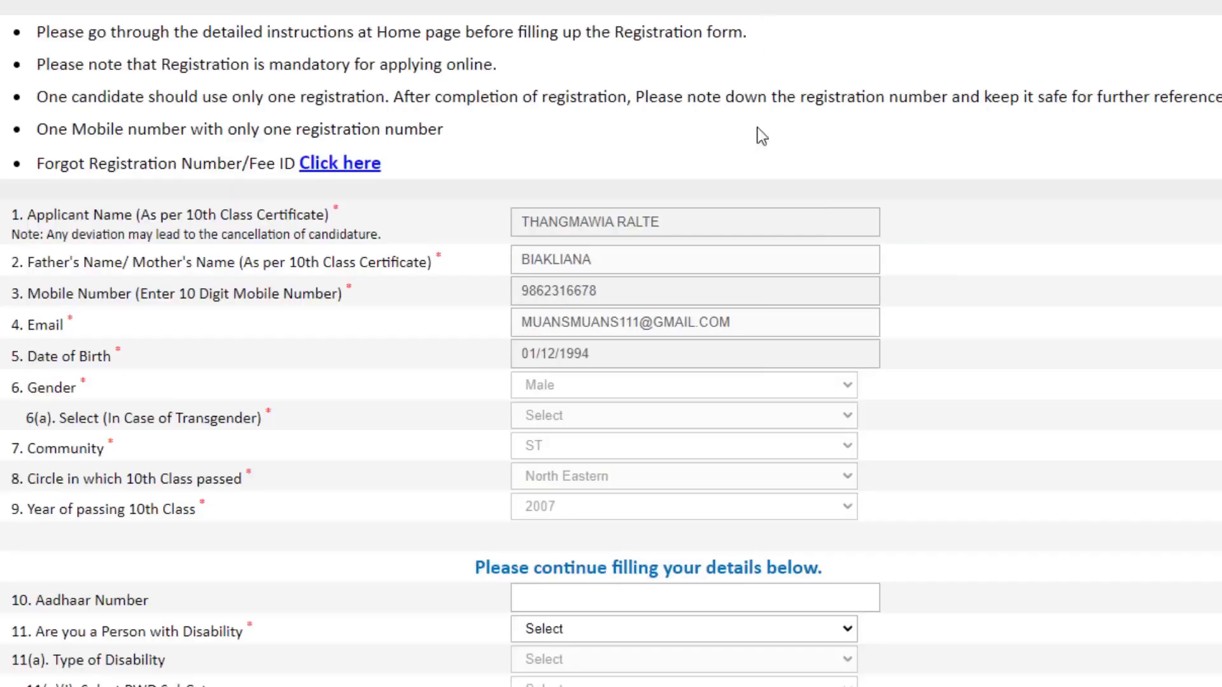
Paste the applicant's Aadhaar number into field 10 of the continued registration form.
scroll(737, 322, down, 6)
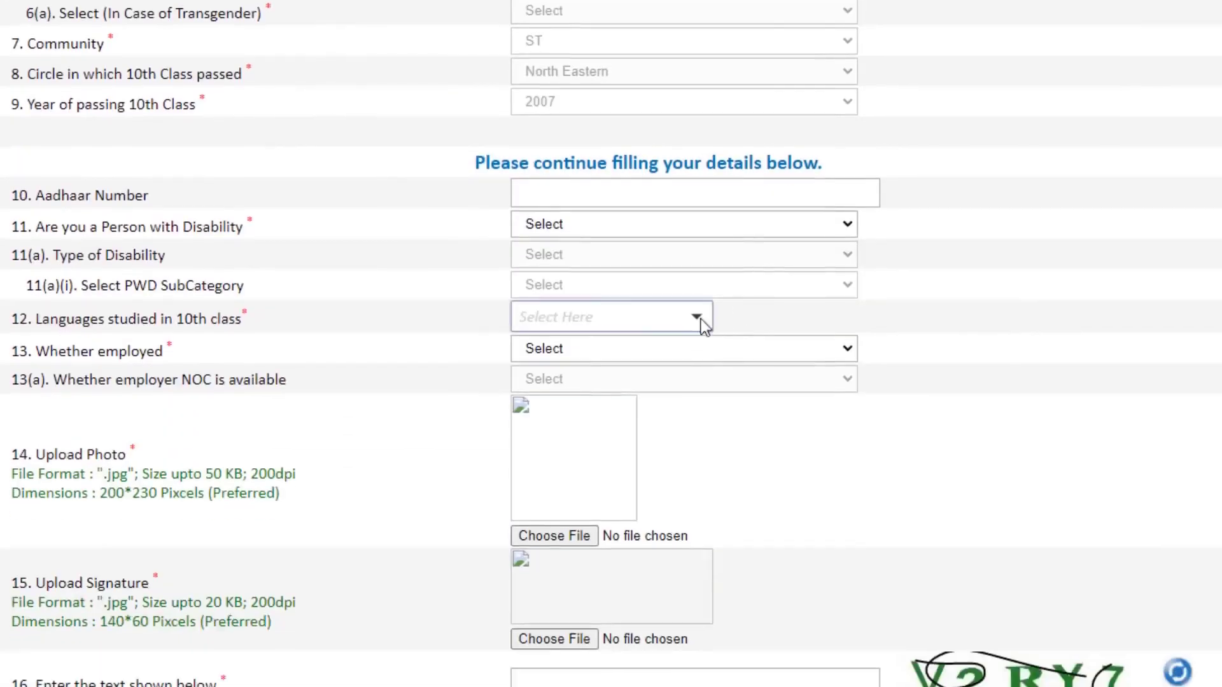
drag(37, 198, 147, 197)
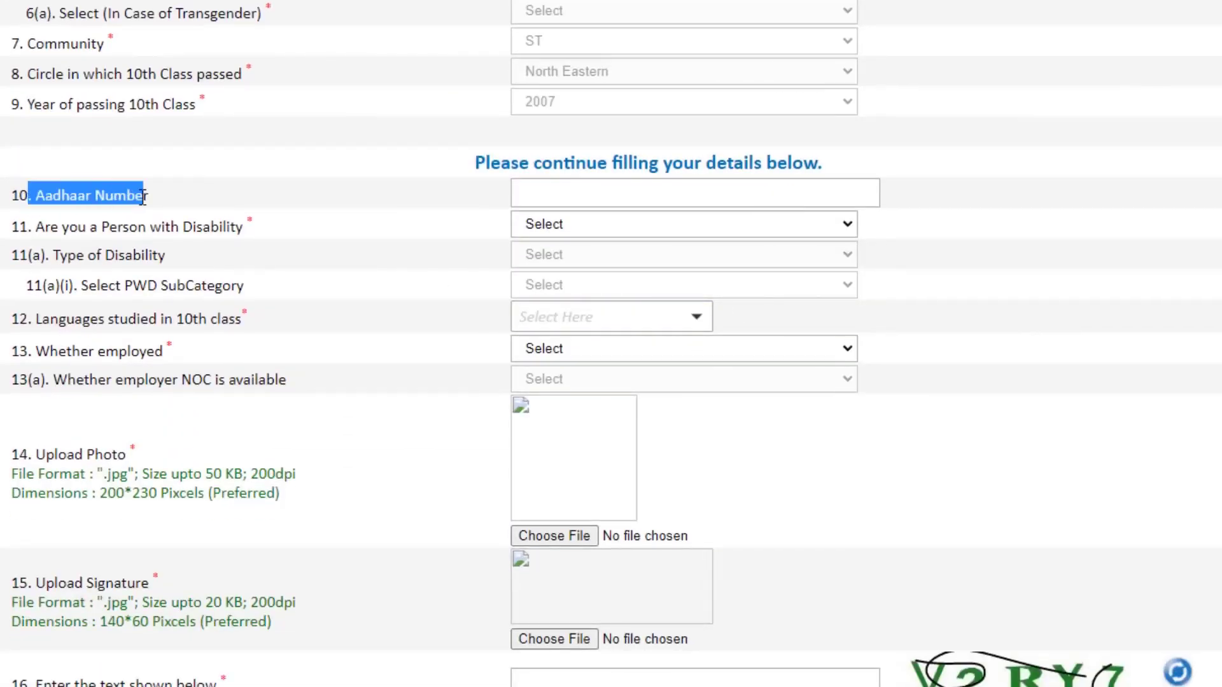
click(428, 198)
click(571, 196)
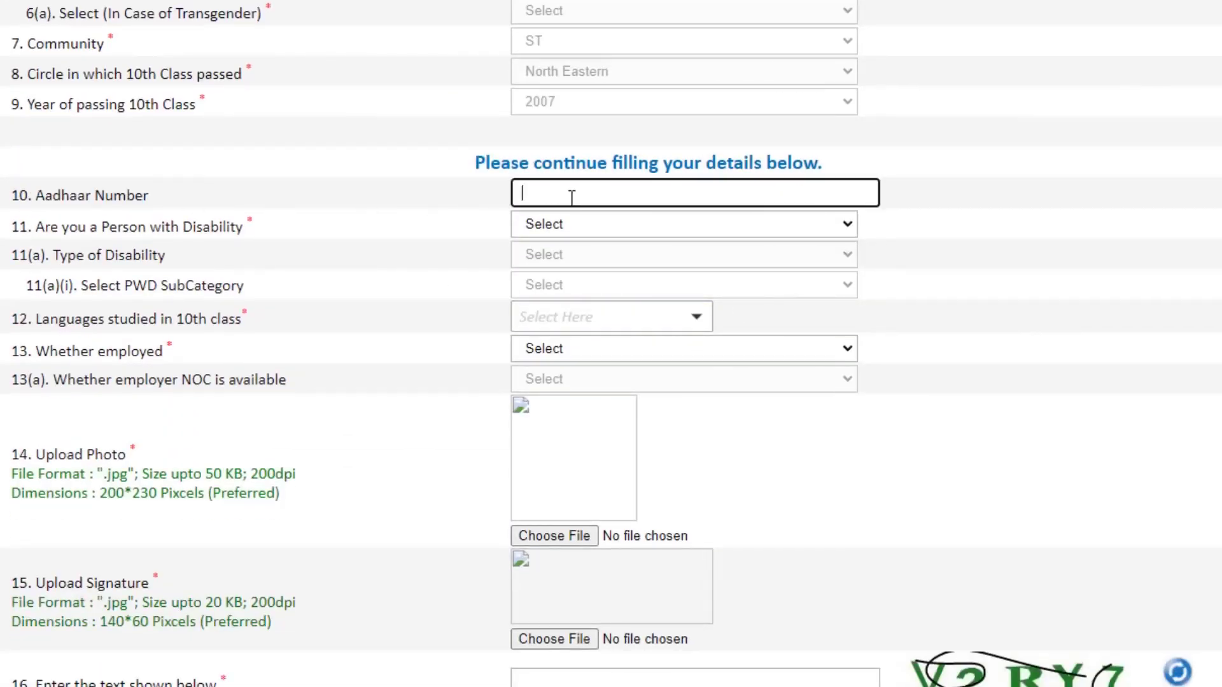
key(ctrl+v)
Mark the applicant as a person with disability and look through the Type of Disability categories.
click(602, 232)
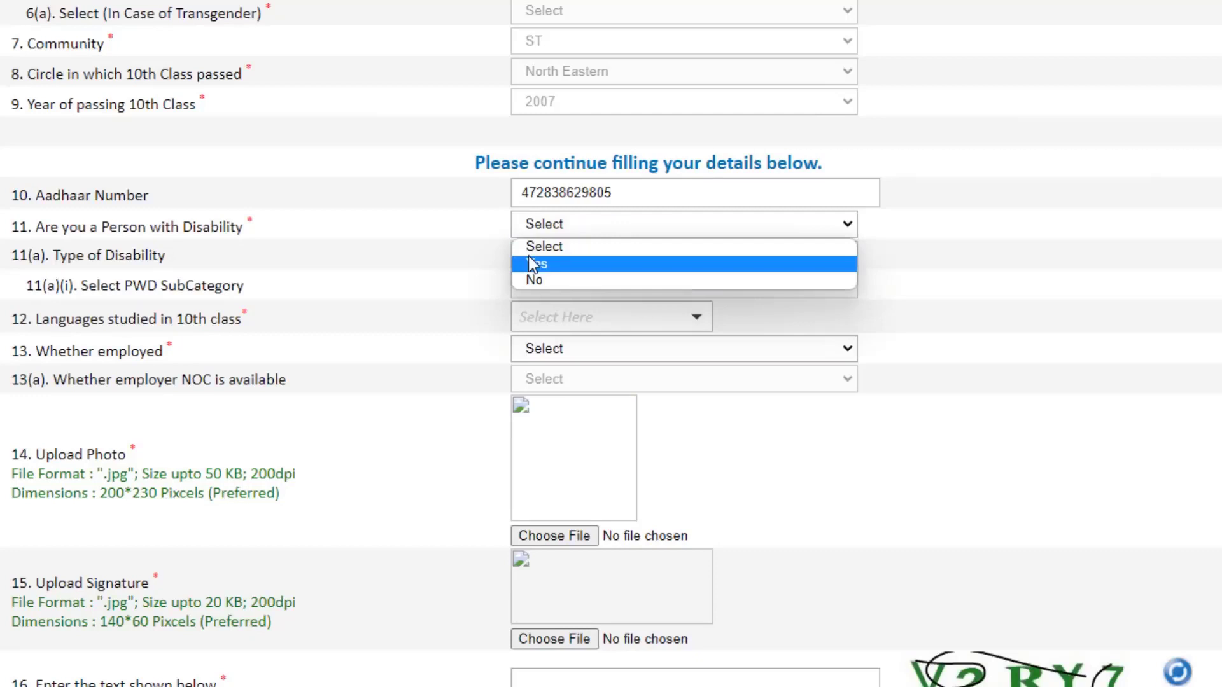
click(545, 262)
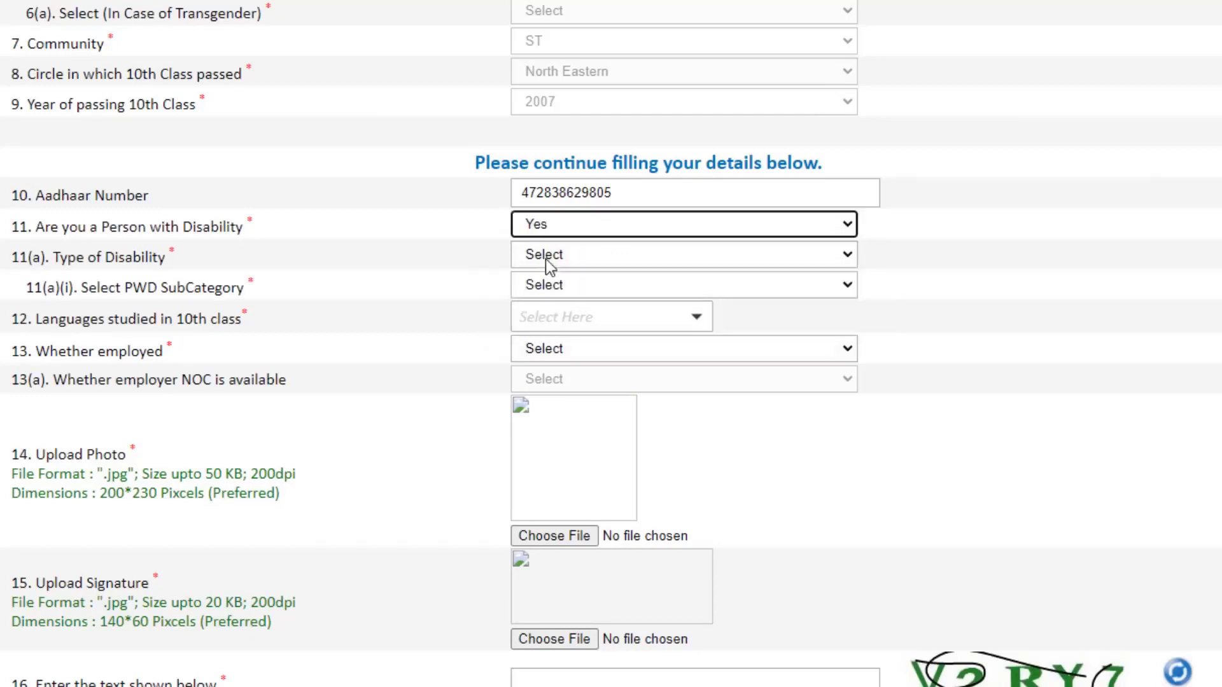
click(568, 254)
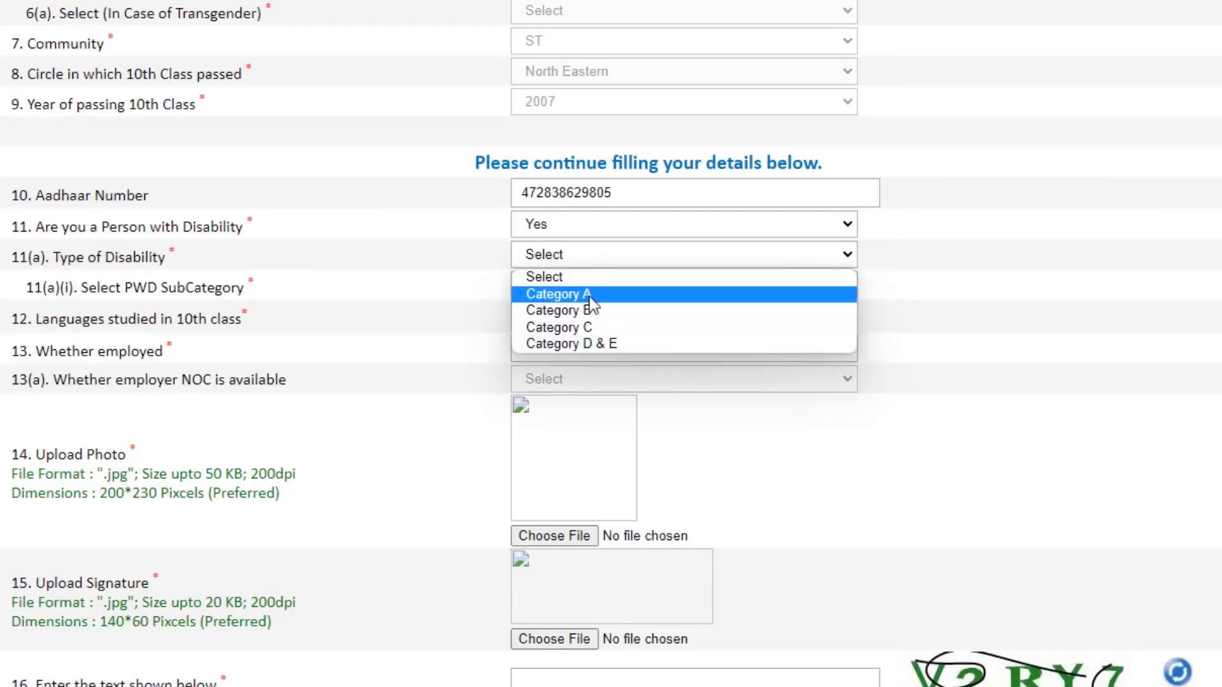
click(578, 254)
click(578, 255)
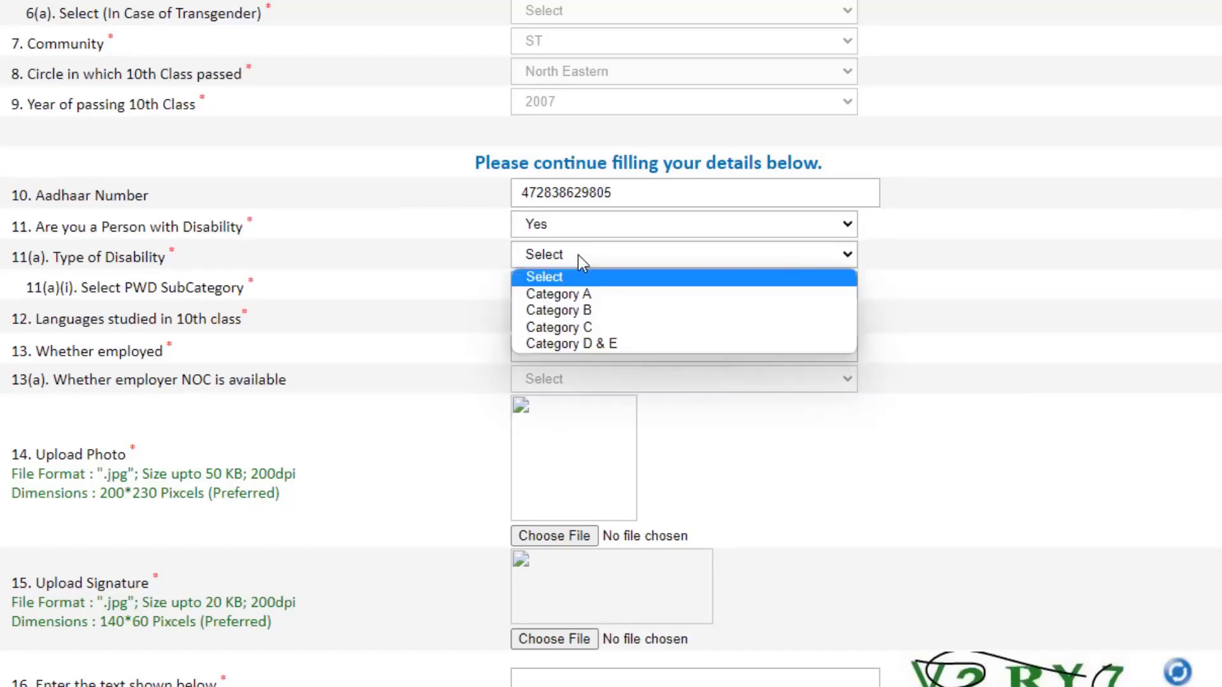
Set Person with Disability to No and select Mizo as the language studied in 10th class.
click(583, 223)
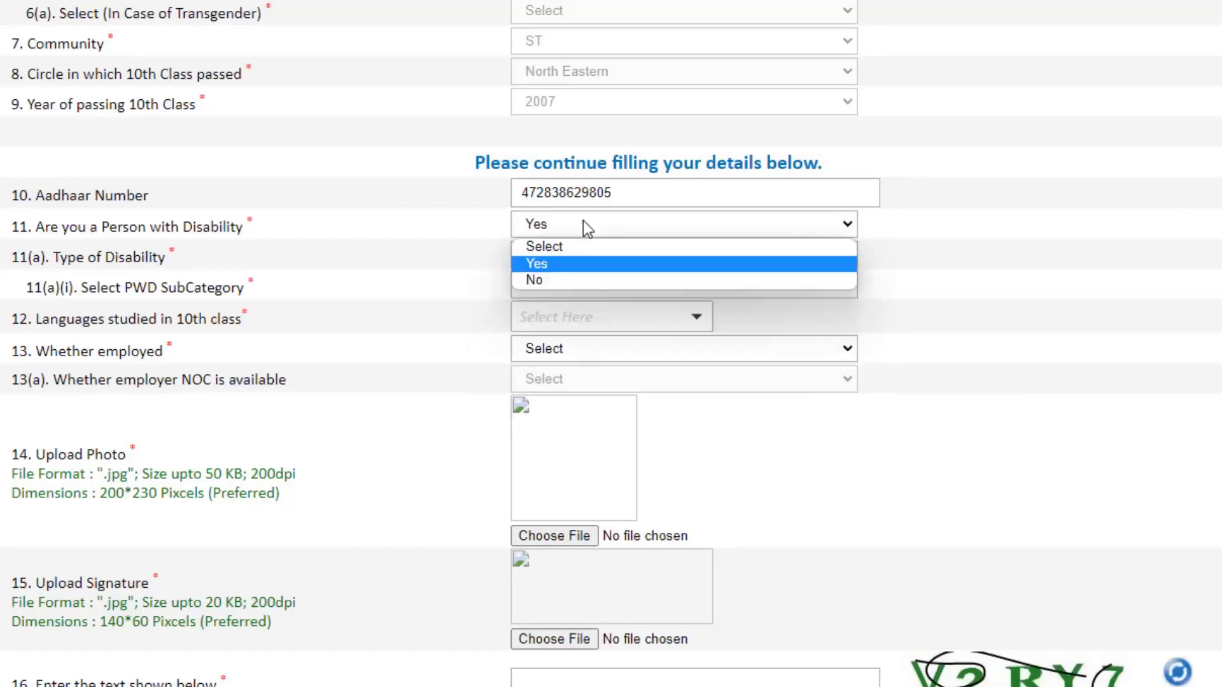
click(583, 280)
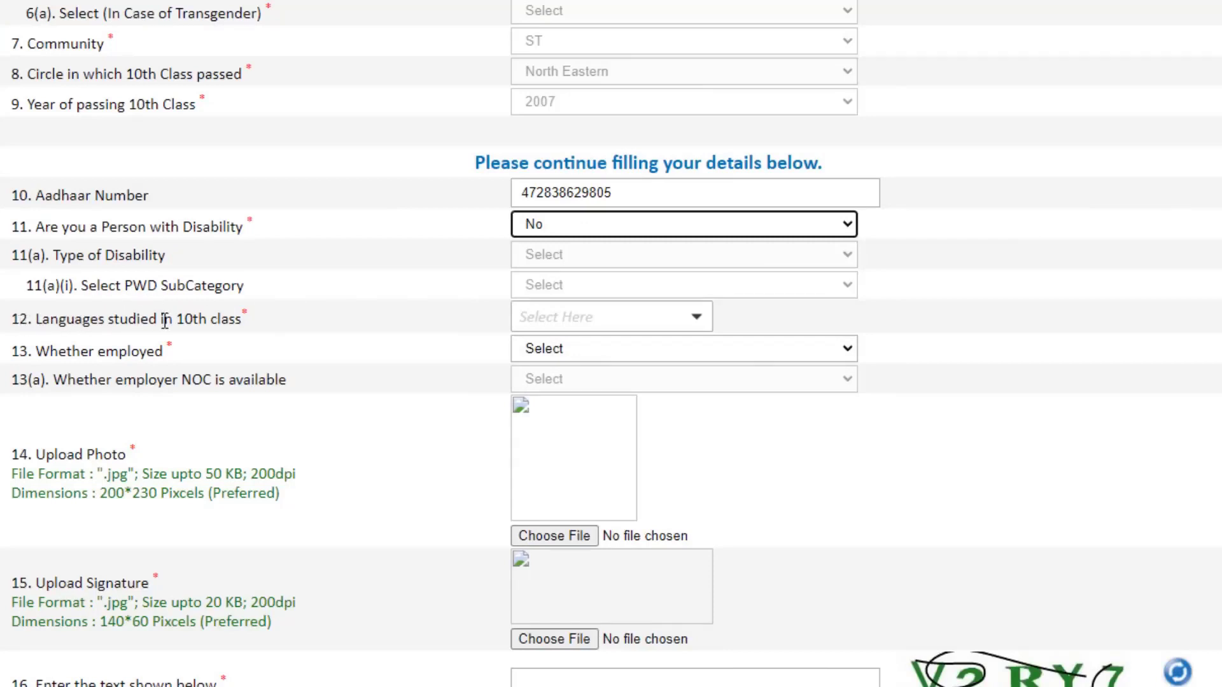
drag(246, 321, 97, 332)
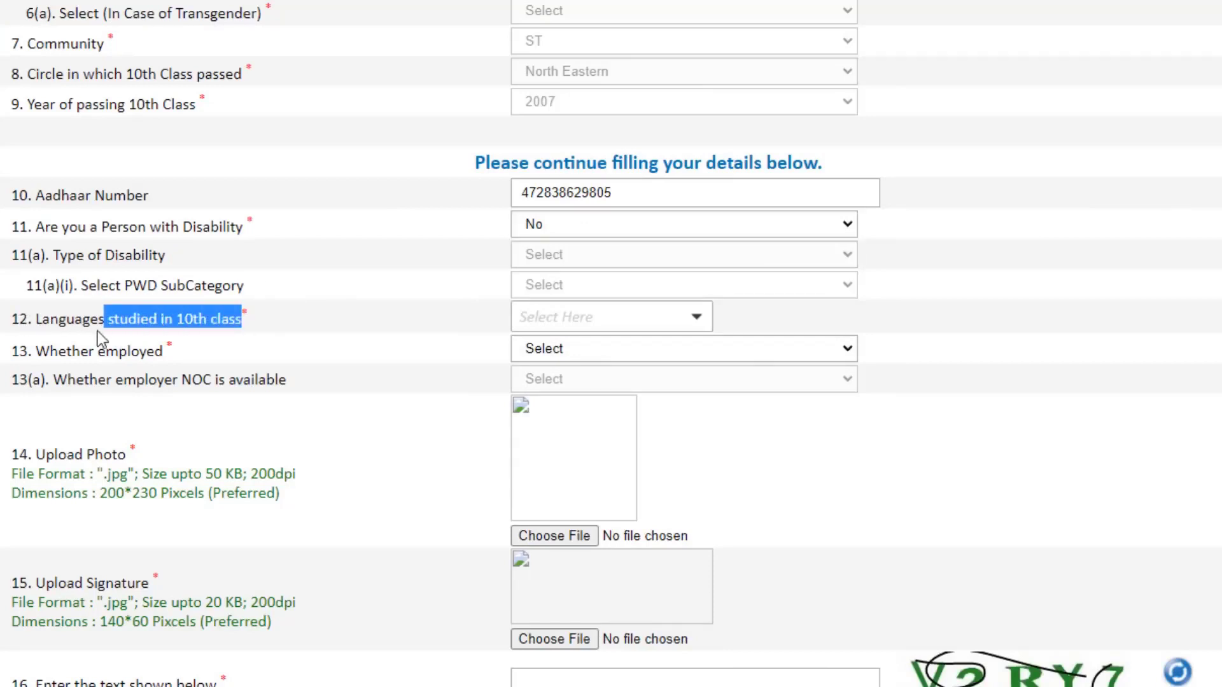
click(216, 323)
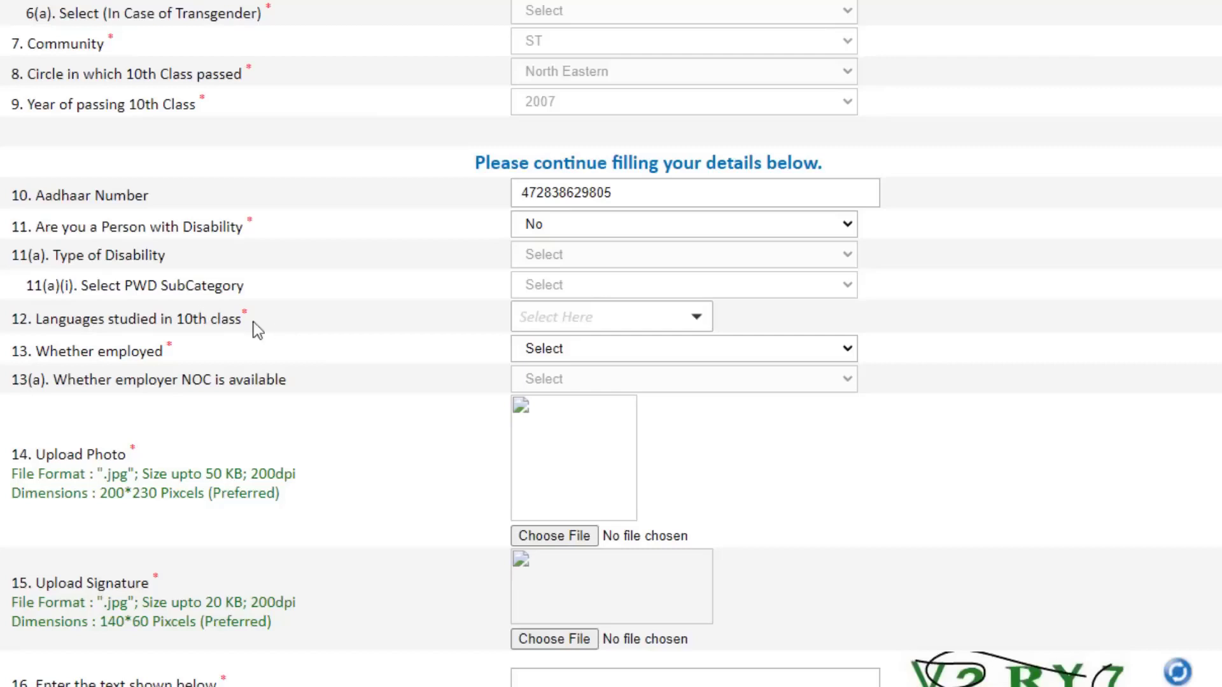
click(621, 326)
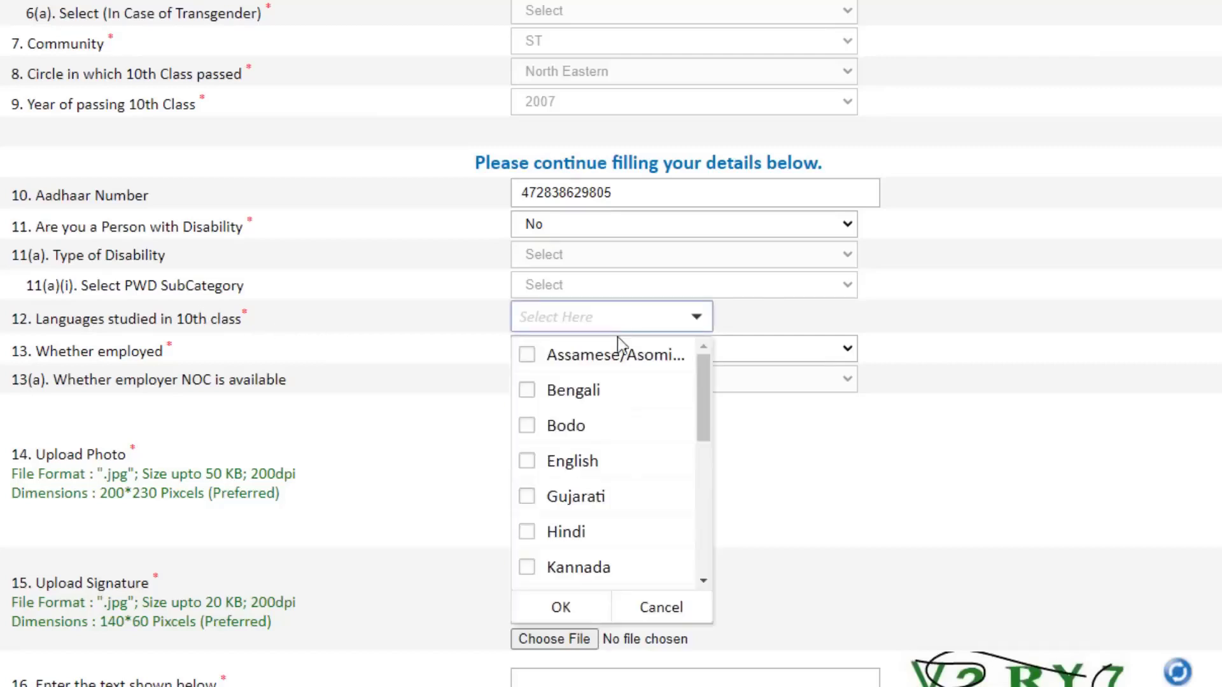
scroll(613, 471, down, 6)
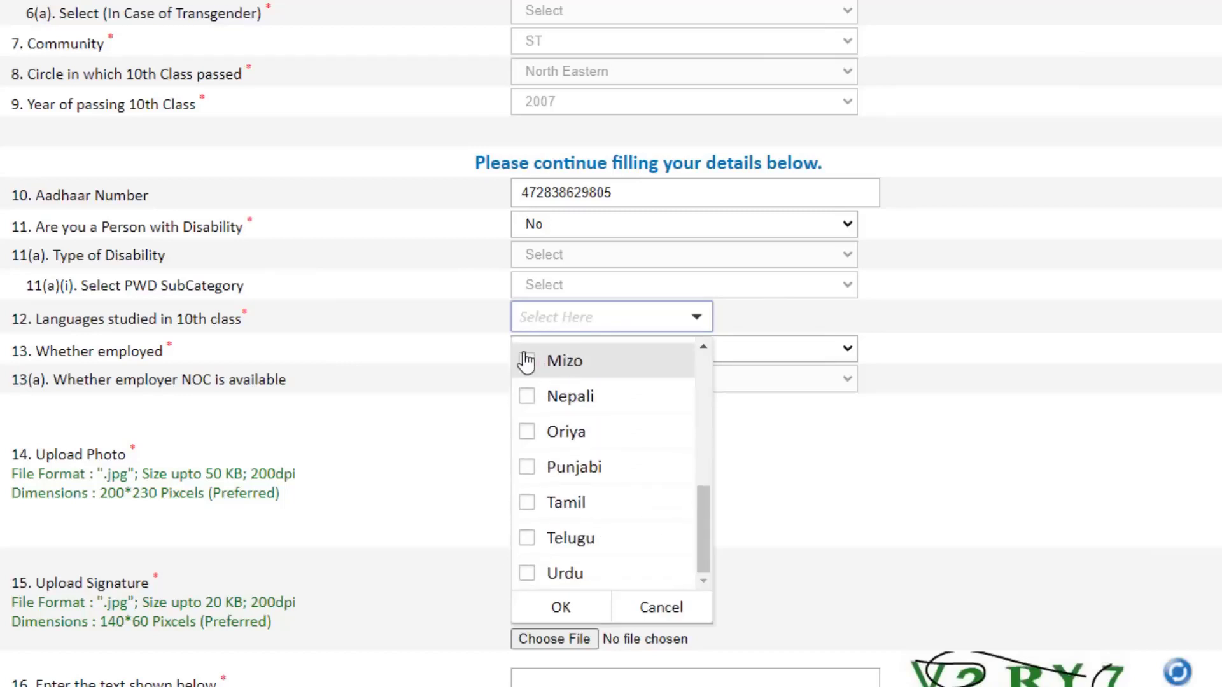
click(526, 361)
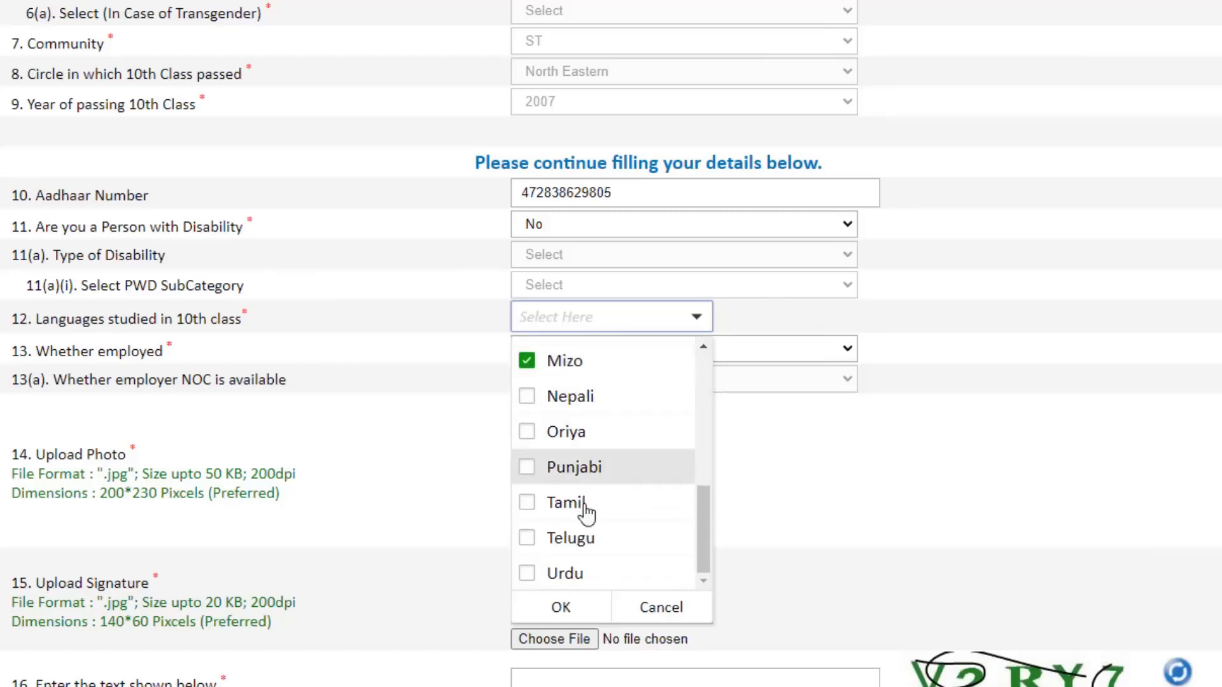
click(573, 604)
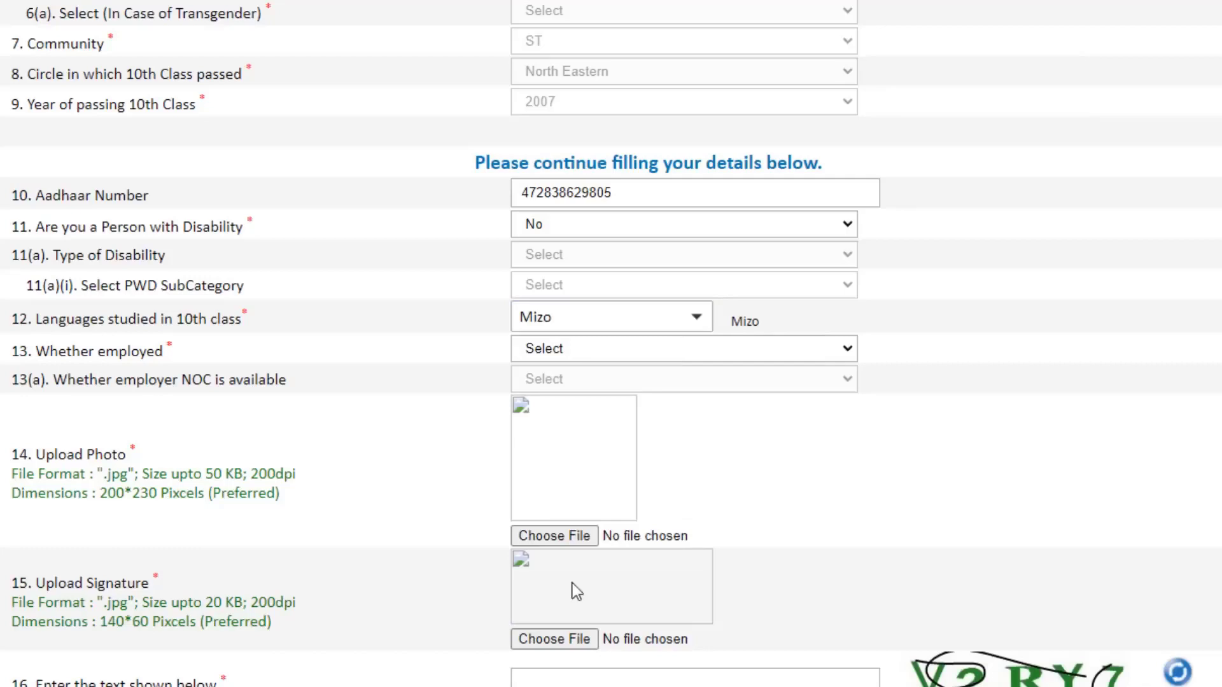
Look through the languages studied again, toggle Manipuri and Mizo on and off, and accept the selection.
click(669, 322)
scroll(592, 502, down, 3)
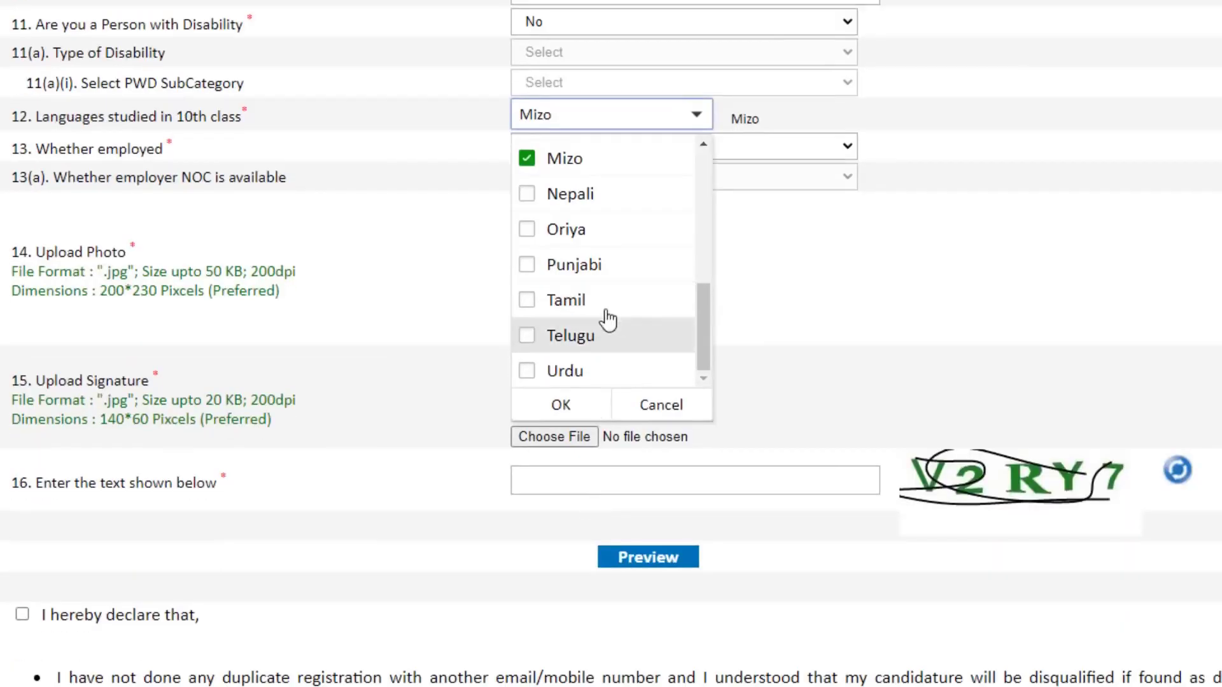
scroll(605, 322, up, 5)
scroll(605, 319, down, 3)
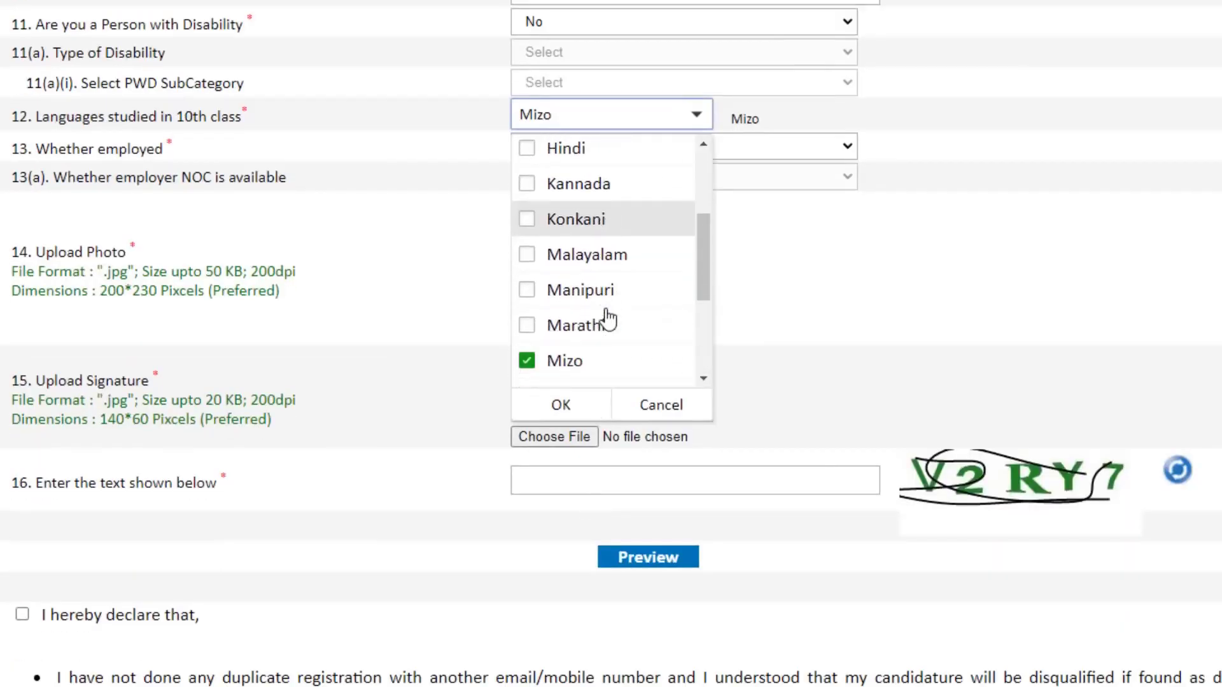
click(554, 294)
click(553, 294)
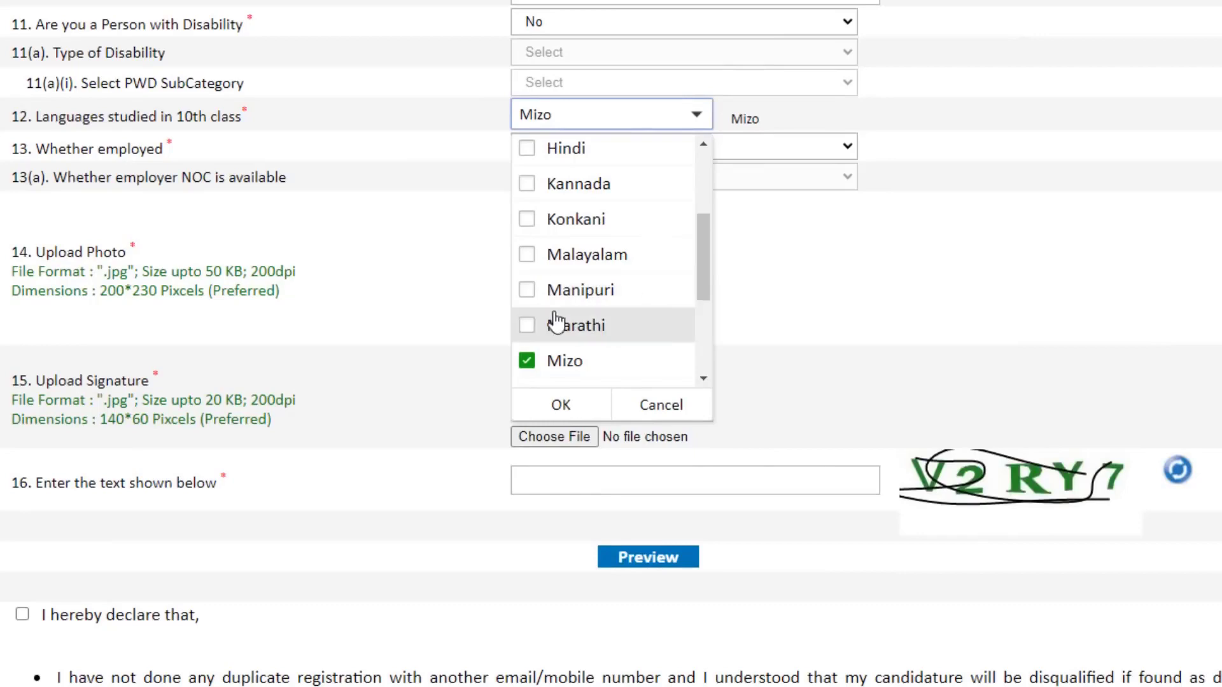
click(533, 368)
click(534, 368)
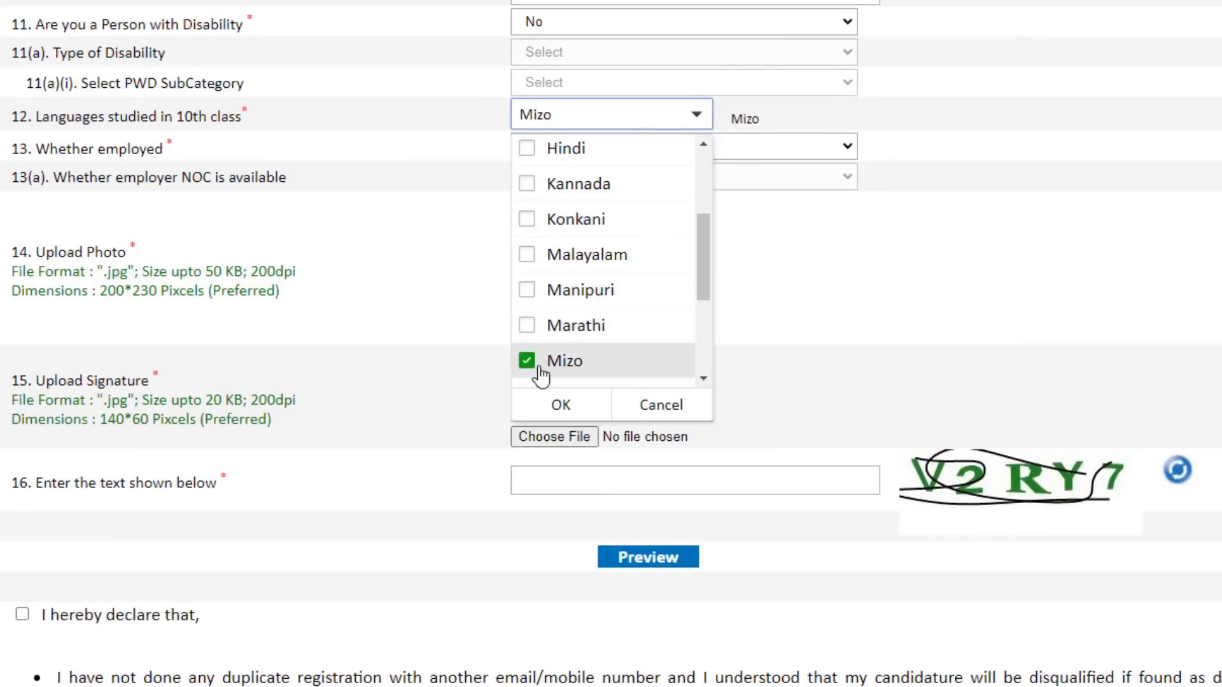
click(560, 405)
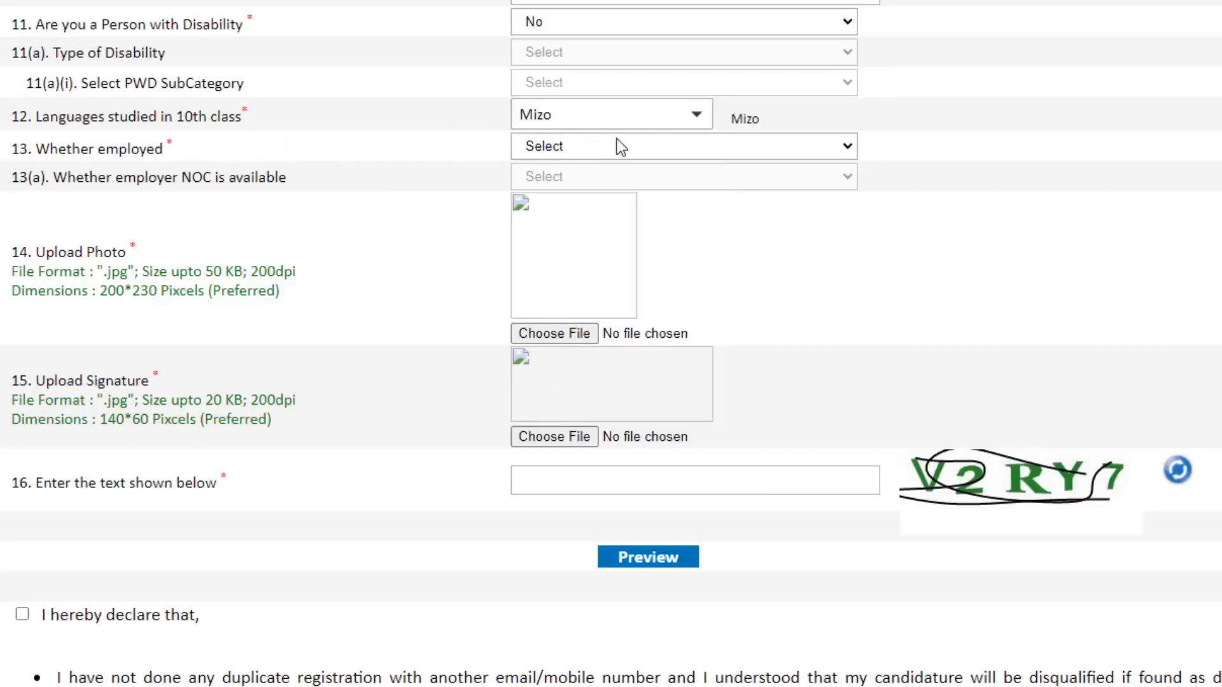
Set Whether employed to Yes and employer NOC availability to Yes.
click(634, 145)
click(599, 185)
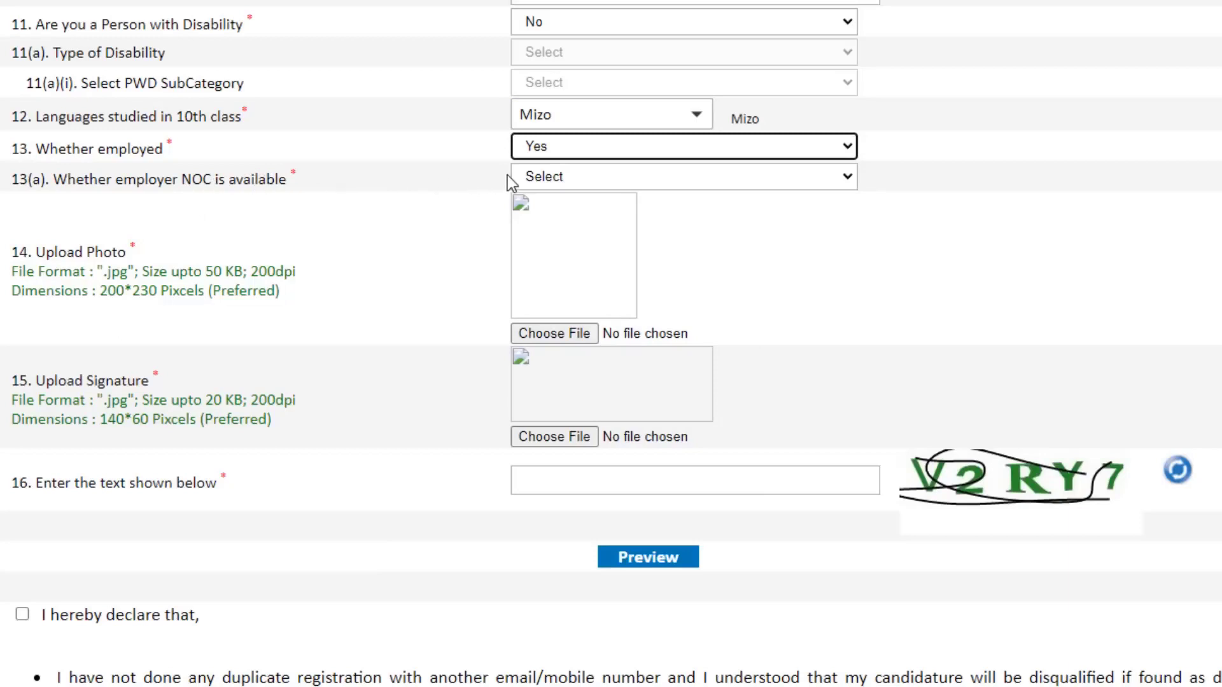
click(603, 182)
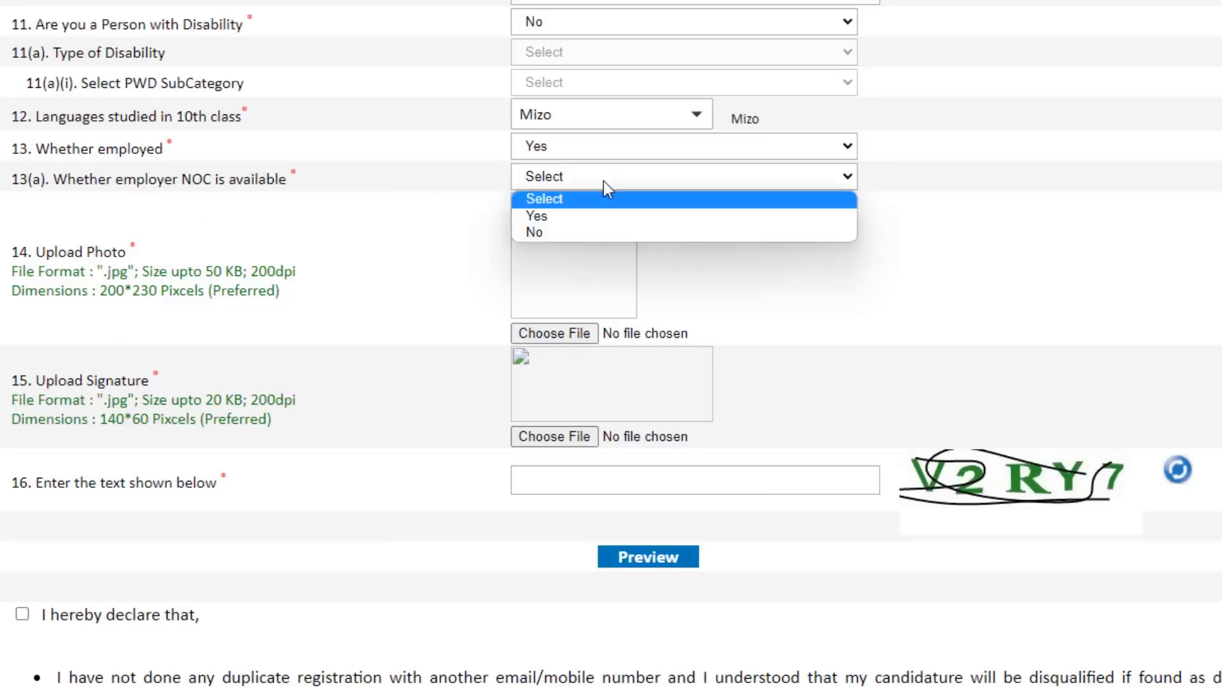
click(596, 216)
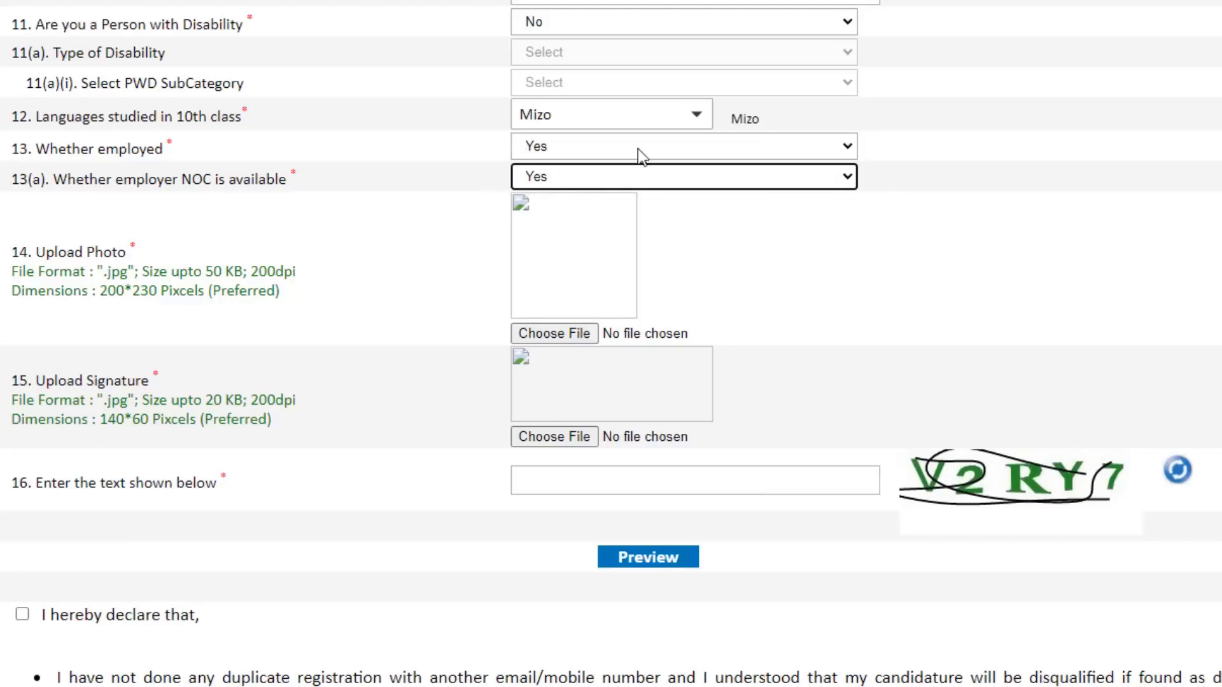
Set Whether employed to No.
click(658, 151)
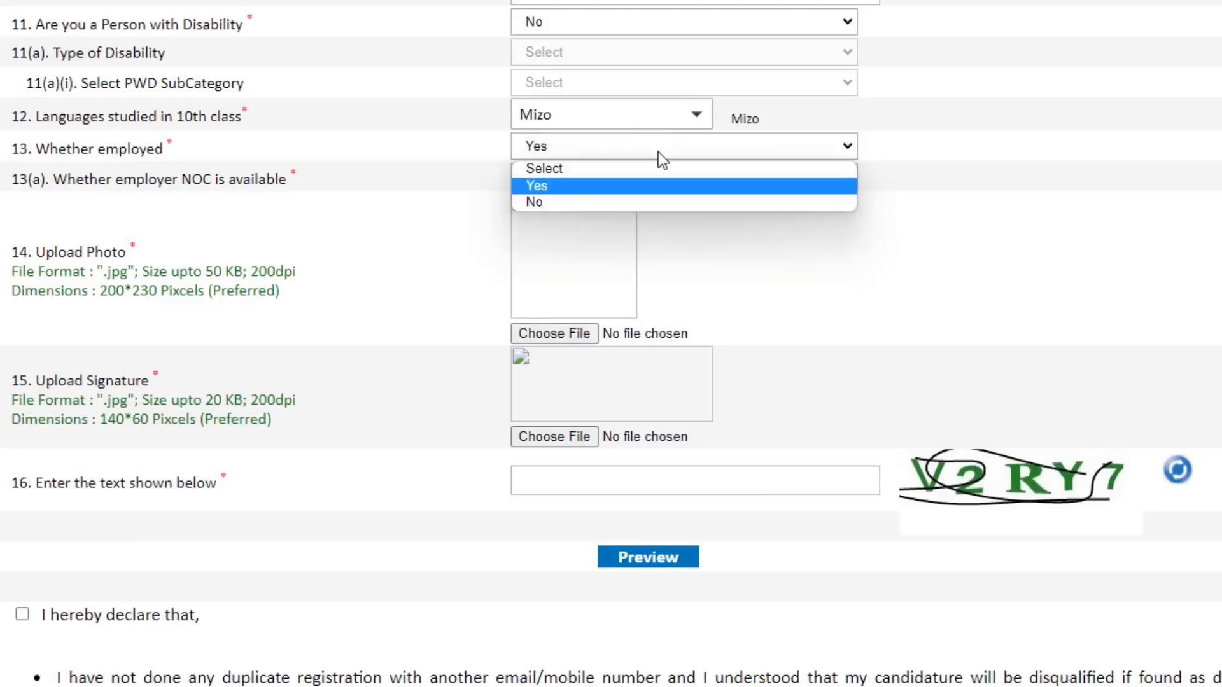
click(620, 207)
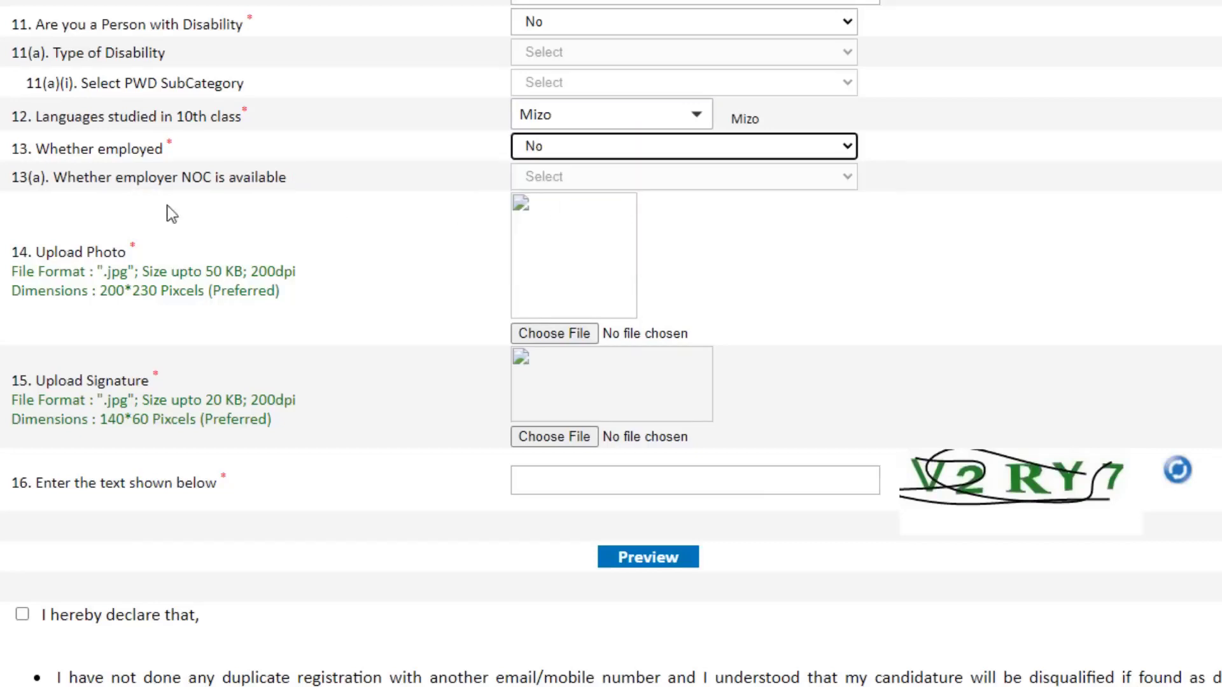
drag(36, 248, 136, 249)
click(136, 248)
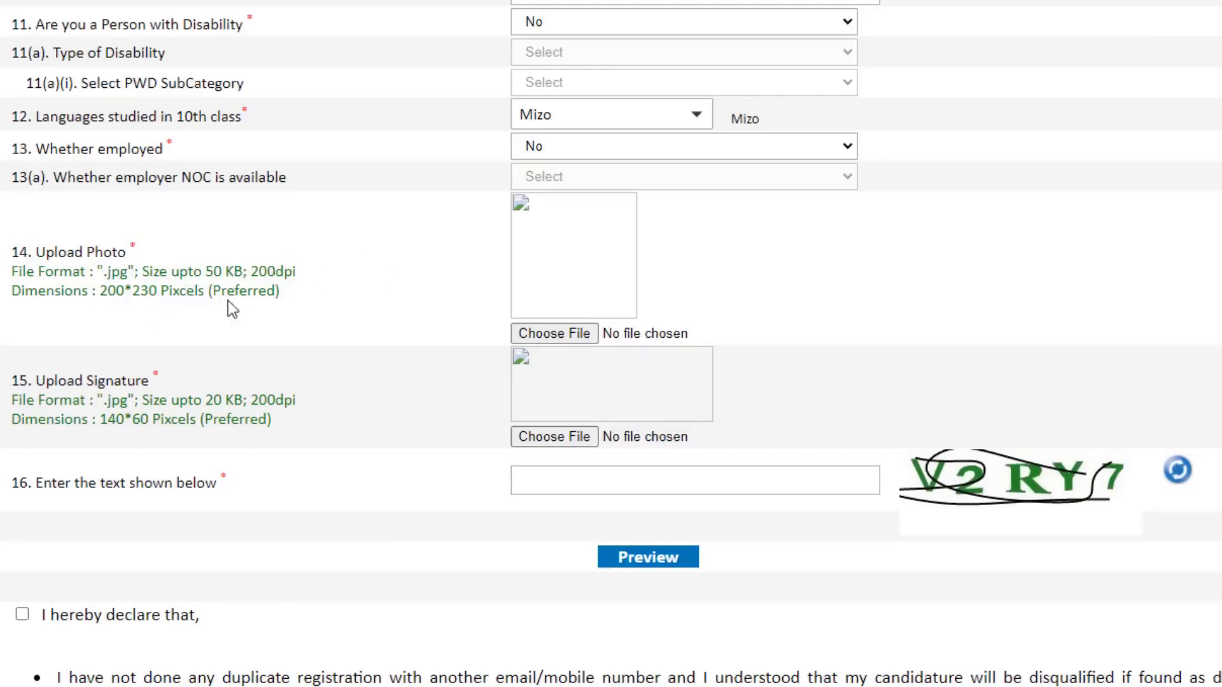
click(547, 331)
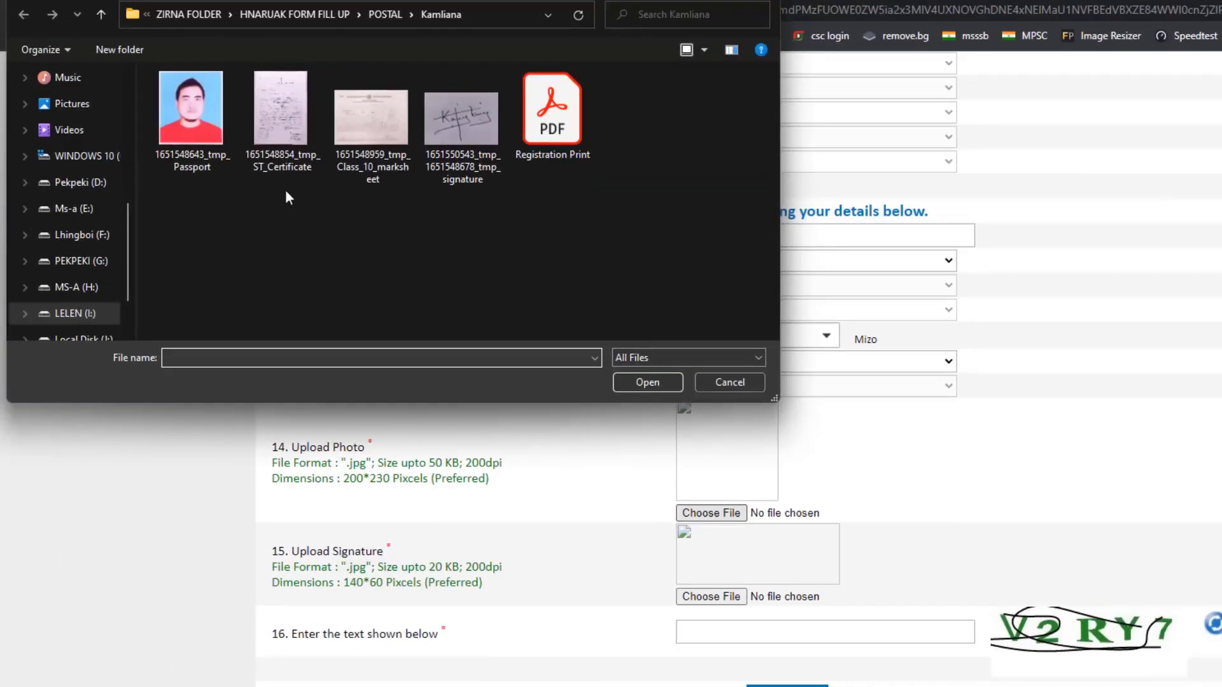
click(194, 131)
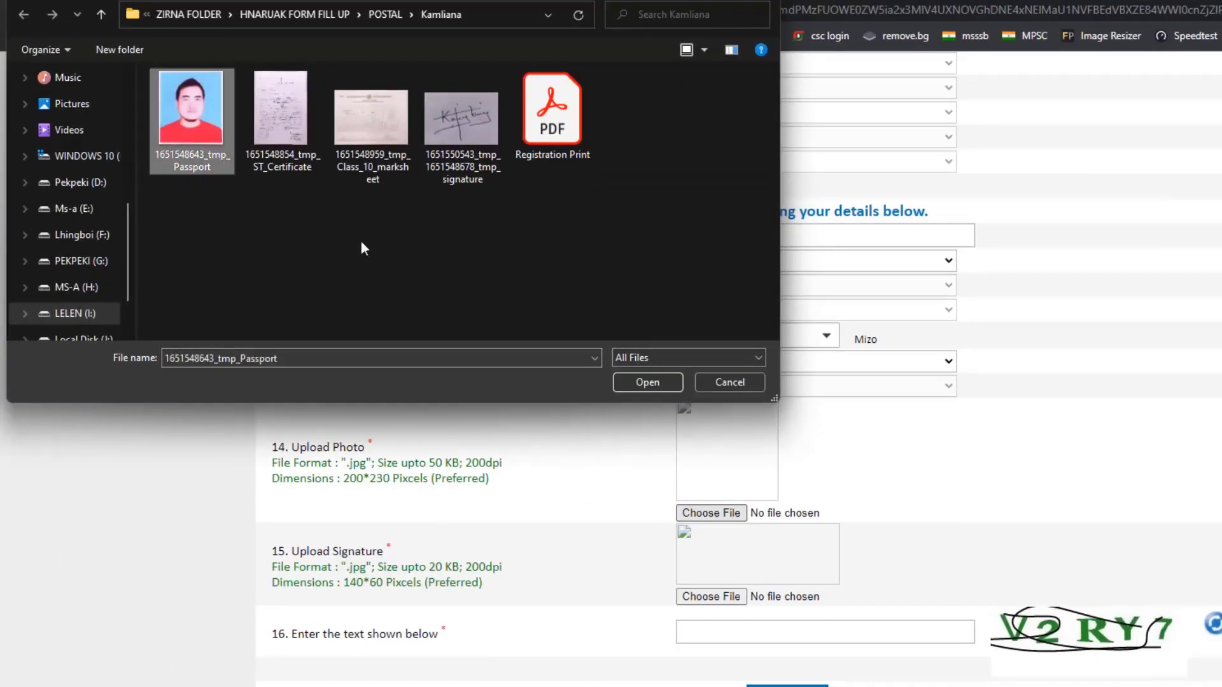
click(624, 384)
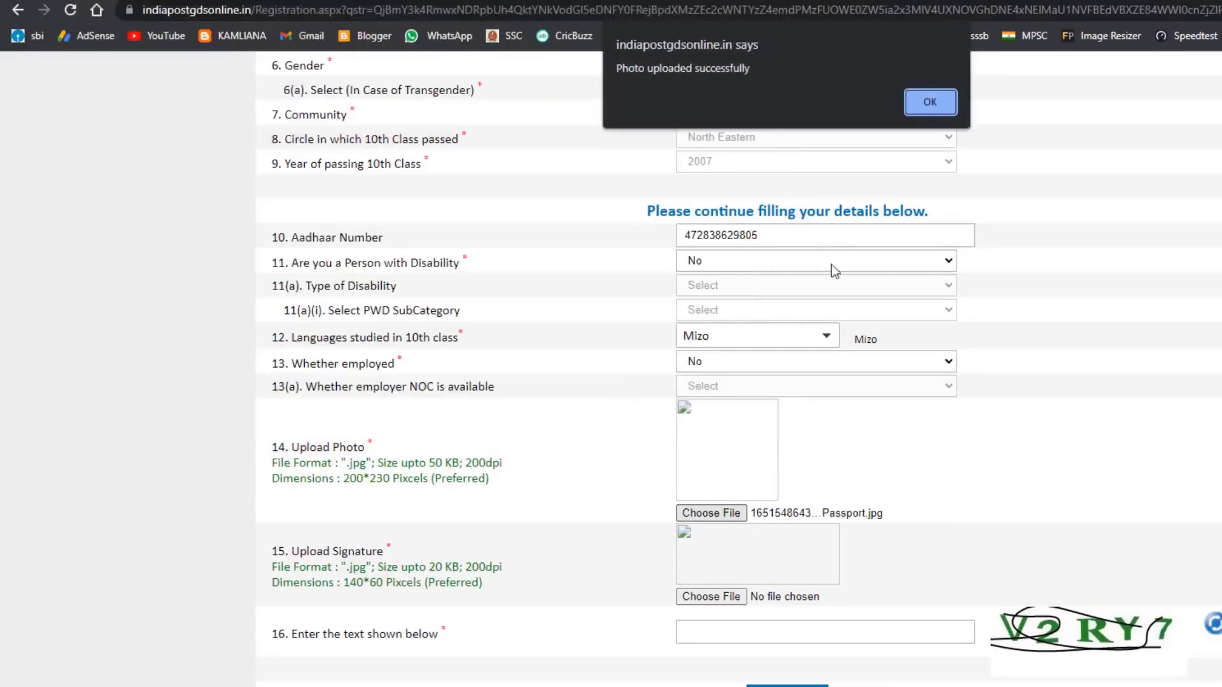
click(934, 104)
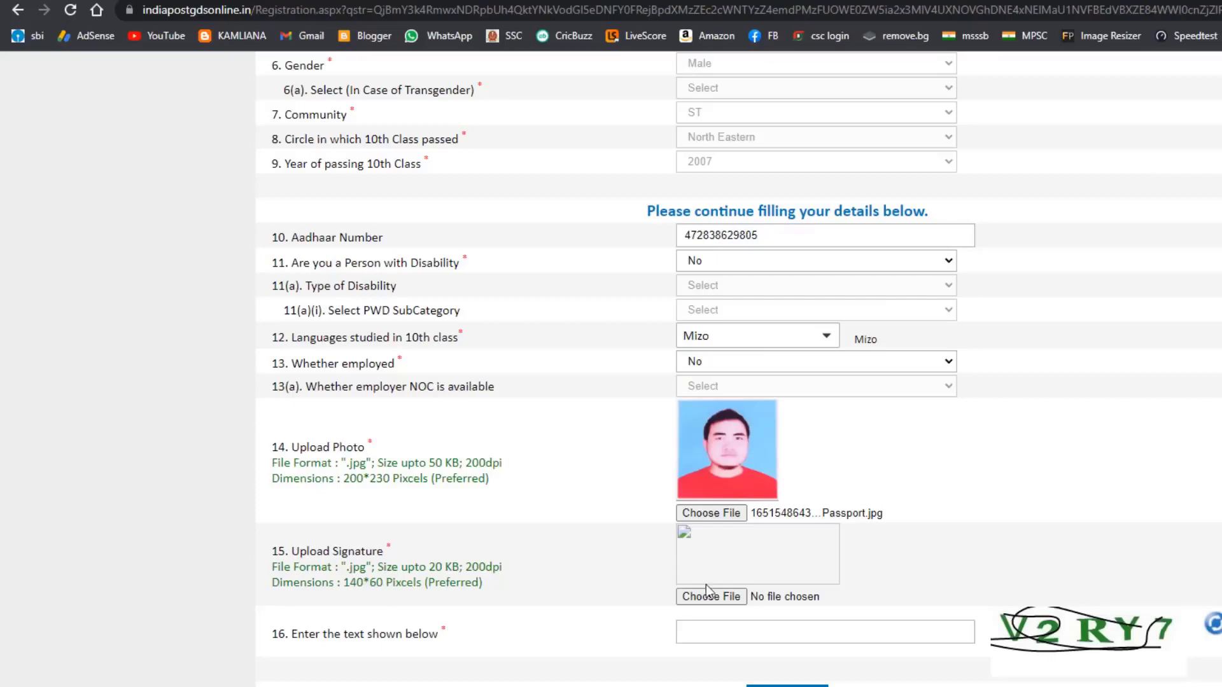
click(716, 598)
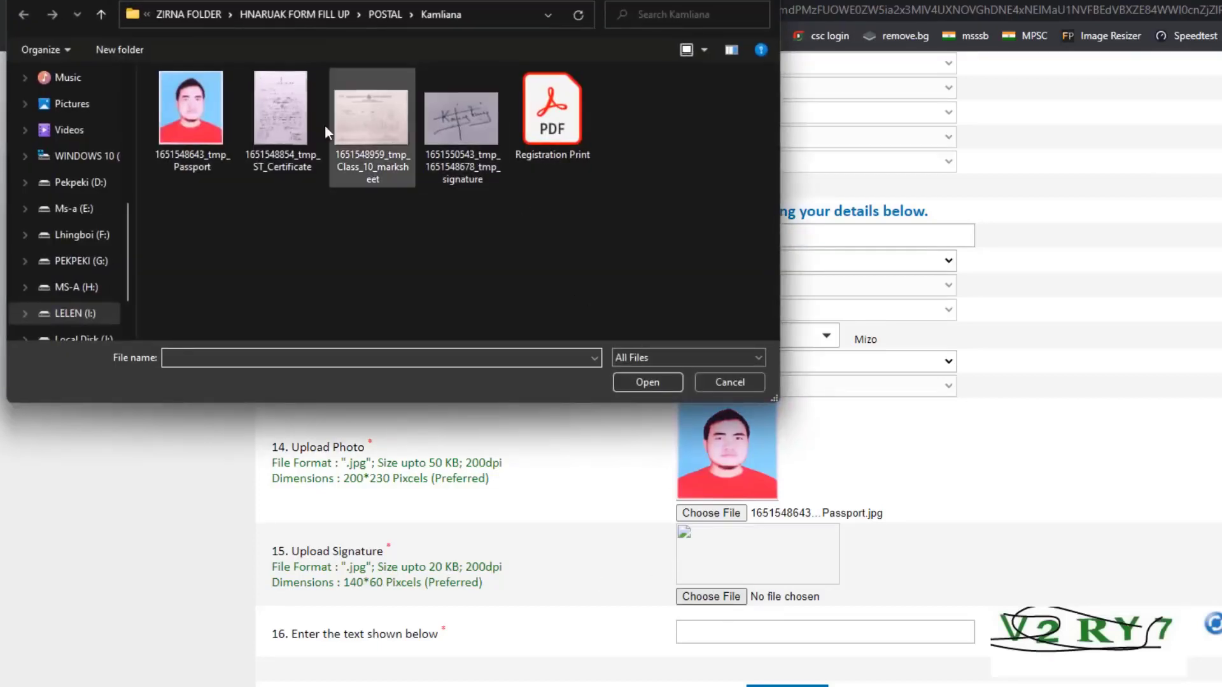
click(472, 169)
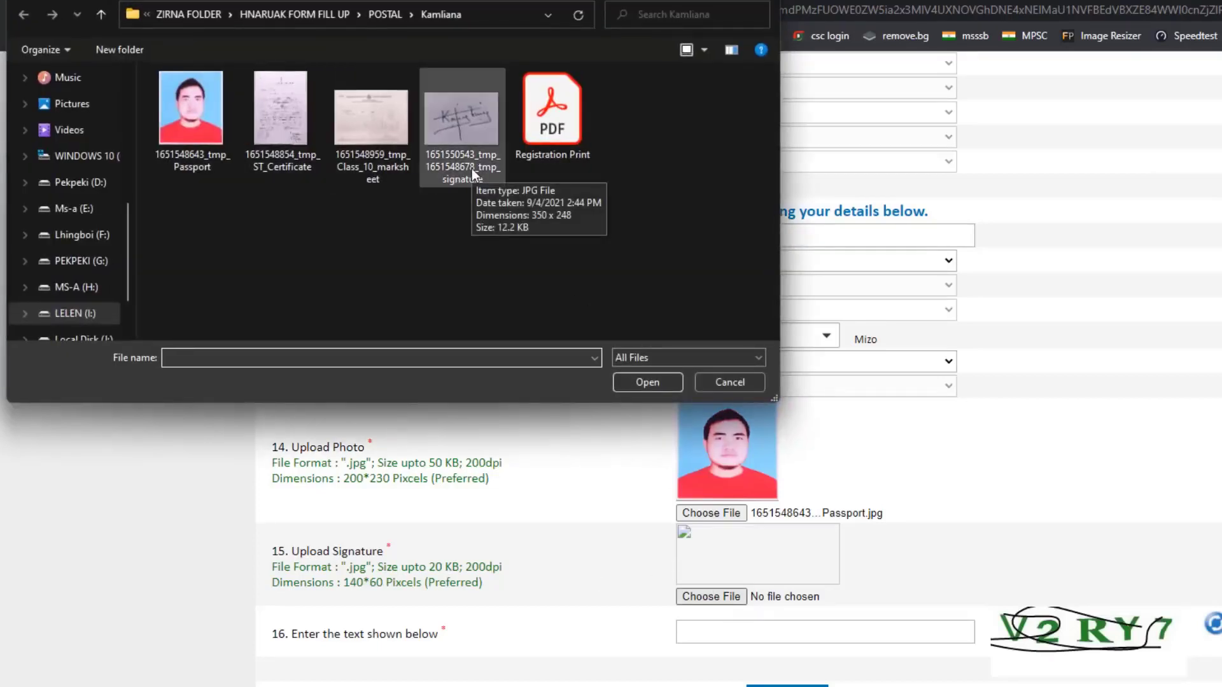
click(636, 382)
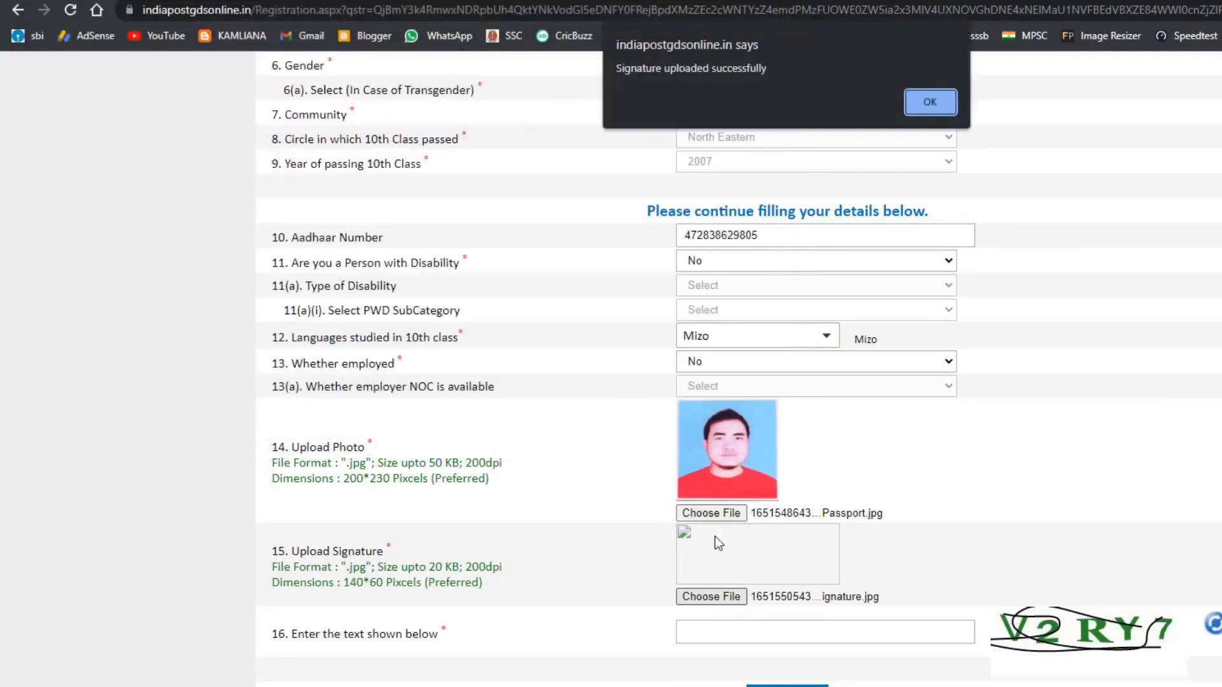
click(929, 103)
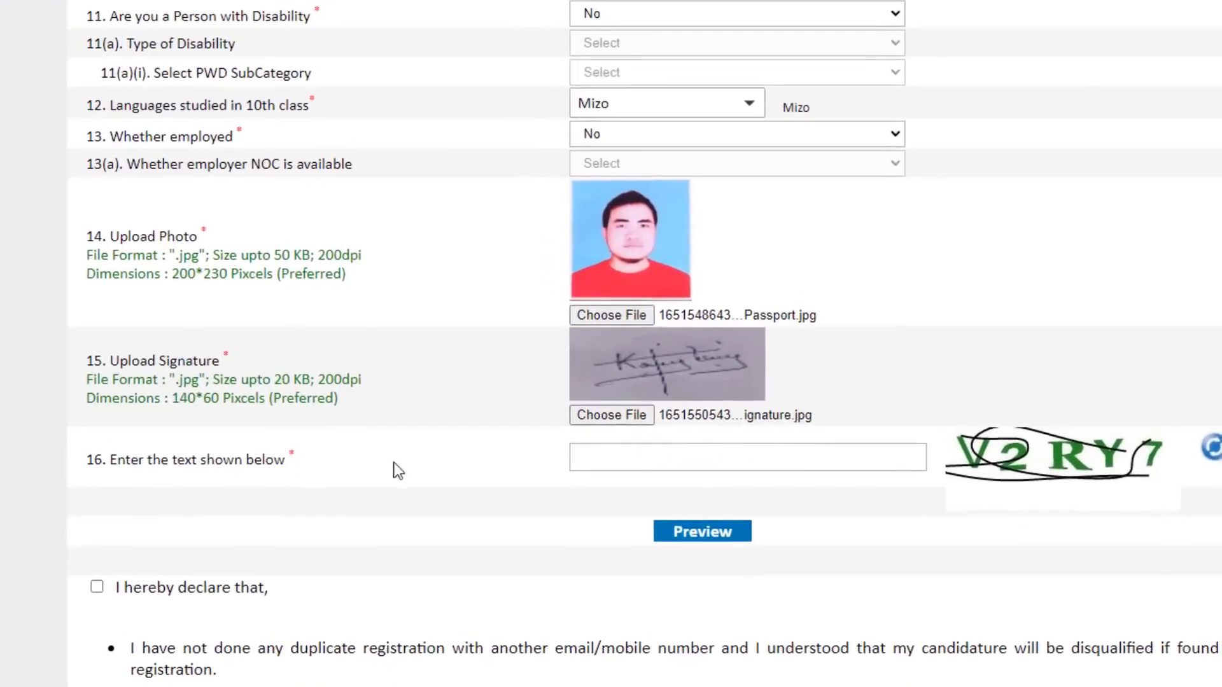
Enter the captcha text in the form, preview the registration details and close the preview.
click(590, 456)
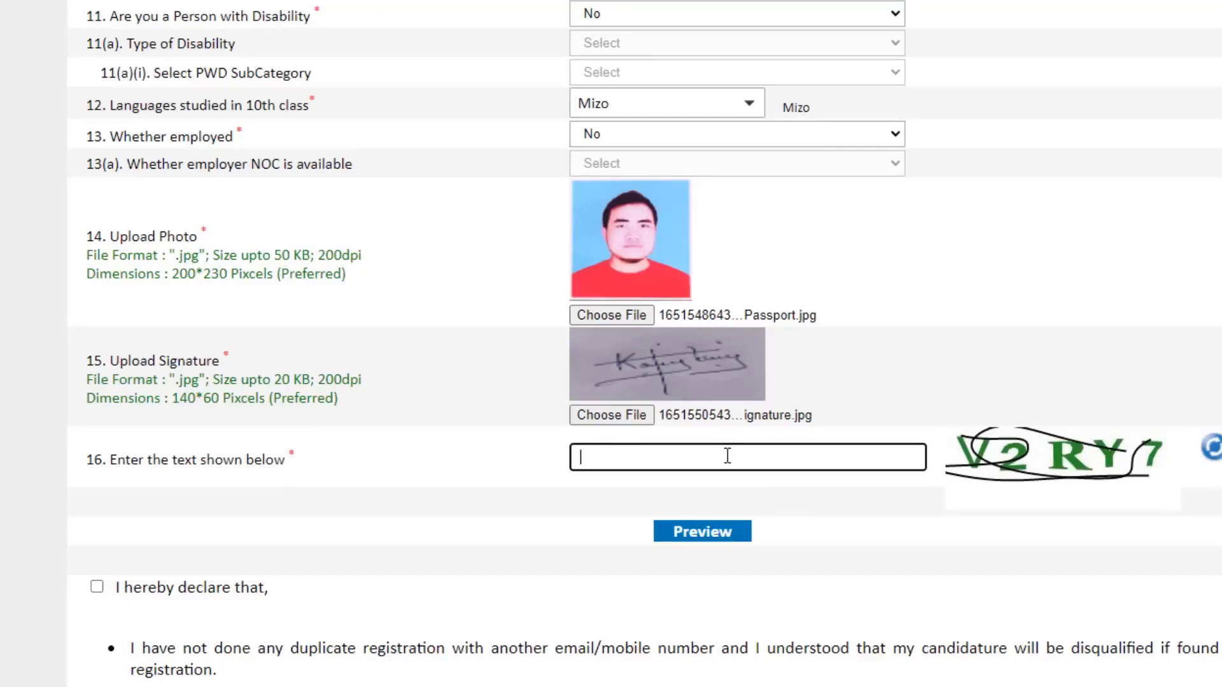
text(V2RY7)
click(716, 525)
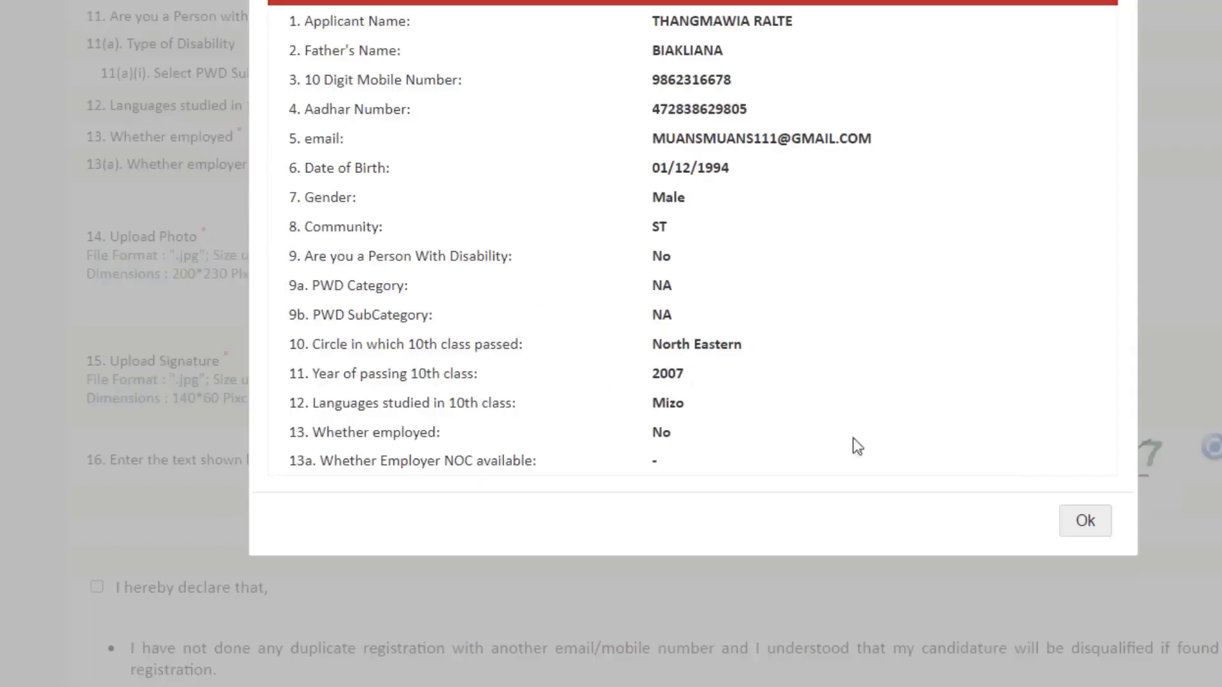
click(1095, 528)
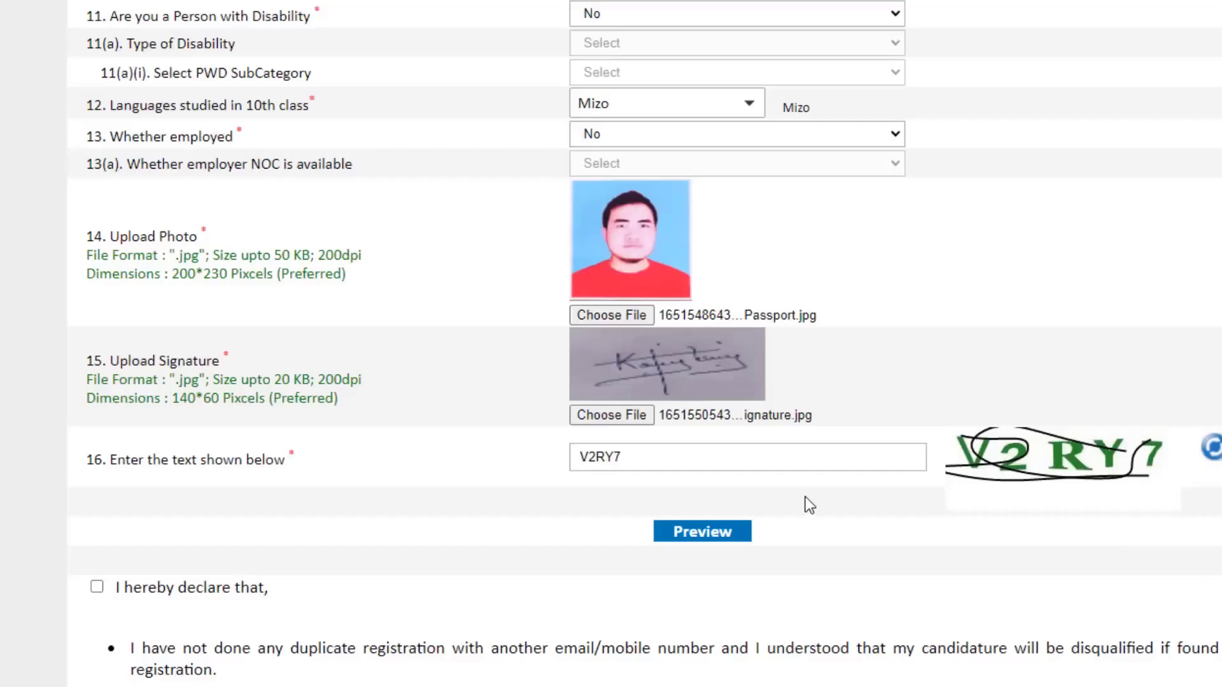
Accept the declaration about duplicate registration and previewed entries, and submit the registration.
scroll(804, 497, down, 2)
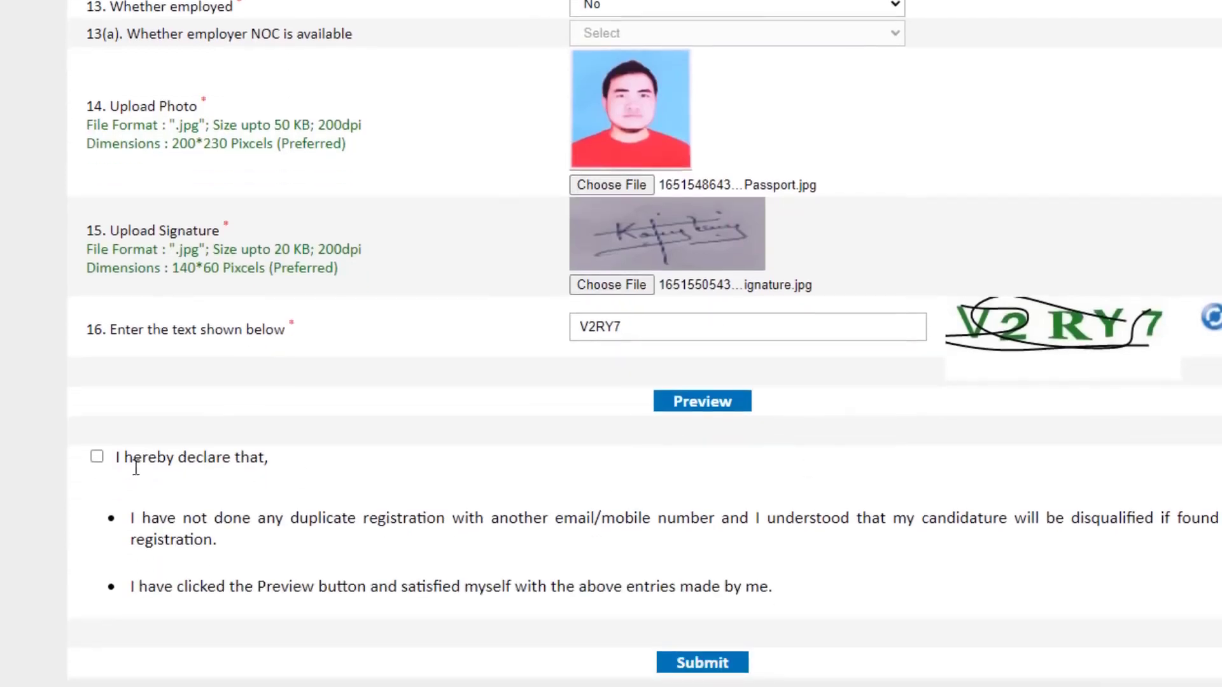
click(97, 457)
click(707, 664)
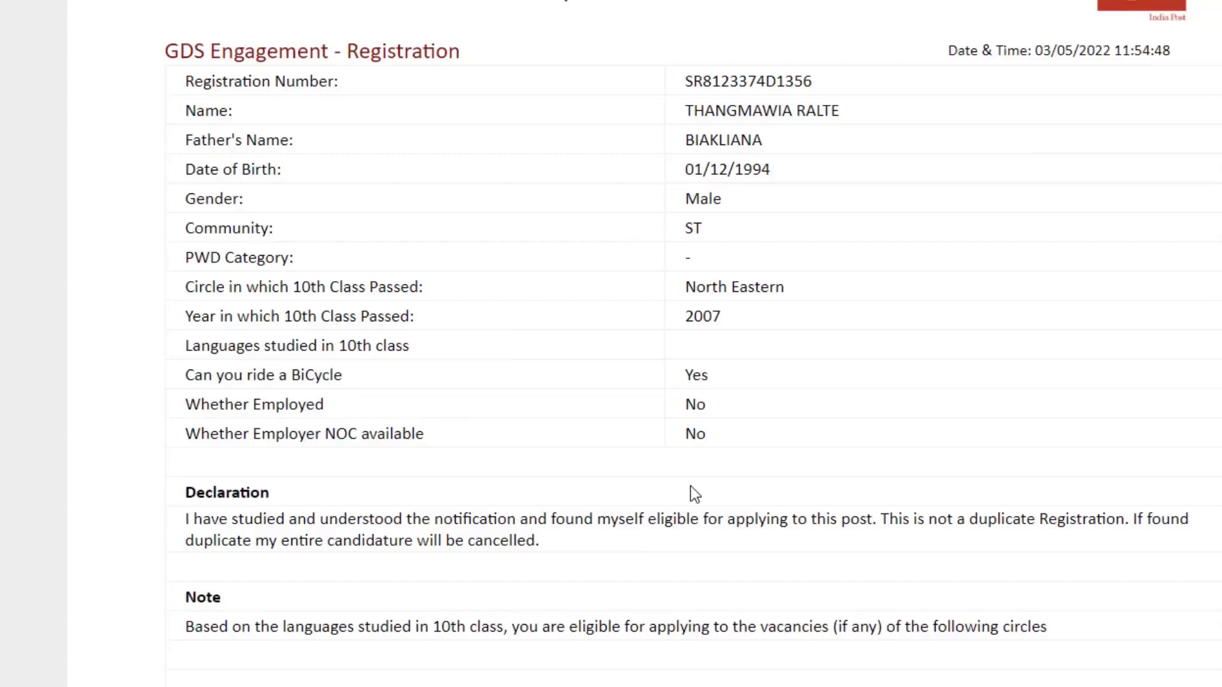
Print the registration confirmation to PDF as Registration Print in the Kamliana folder, replacing the existing file.
scroll(693, 494, down, 7)
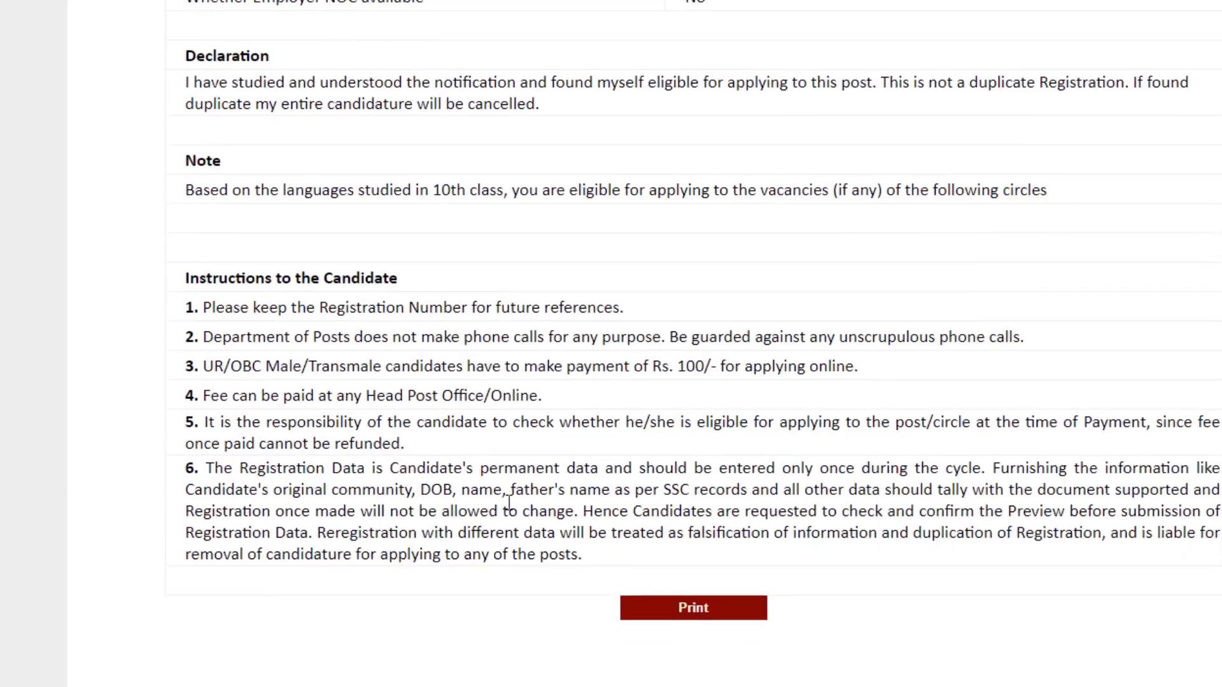
click(720, 617)
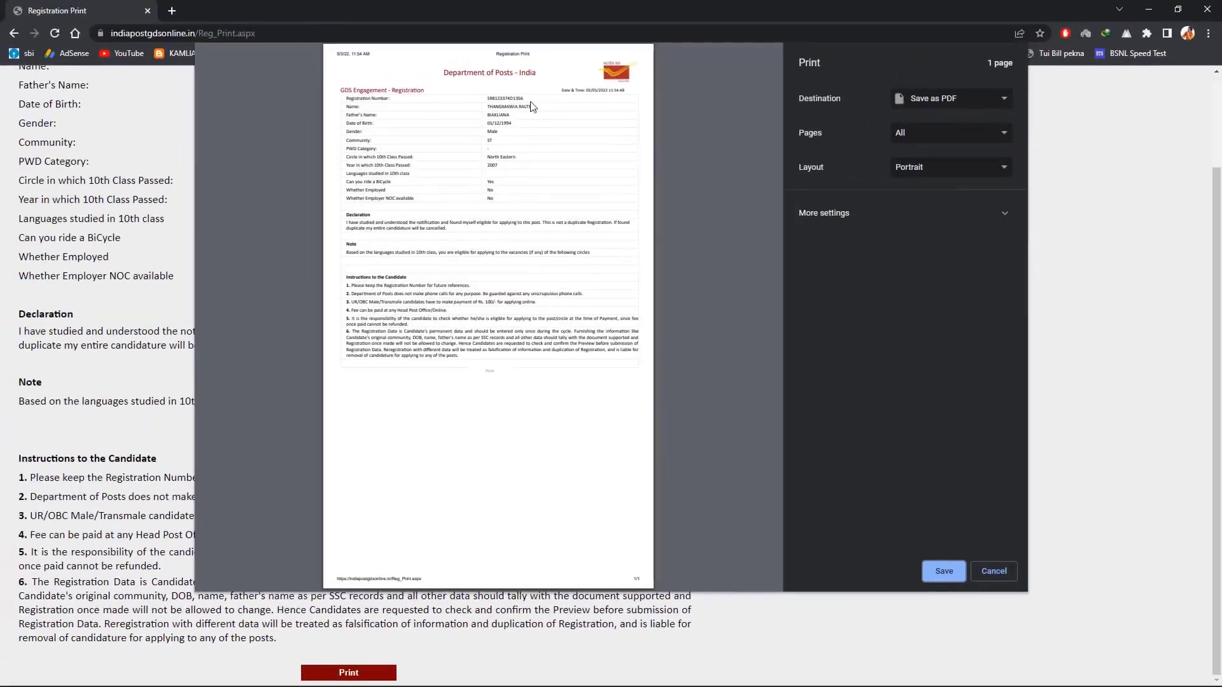
click(943, 571)
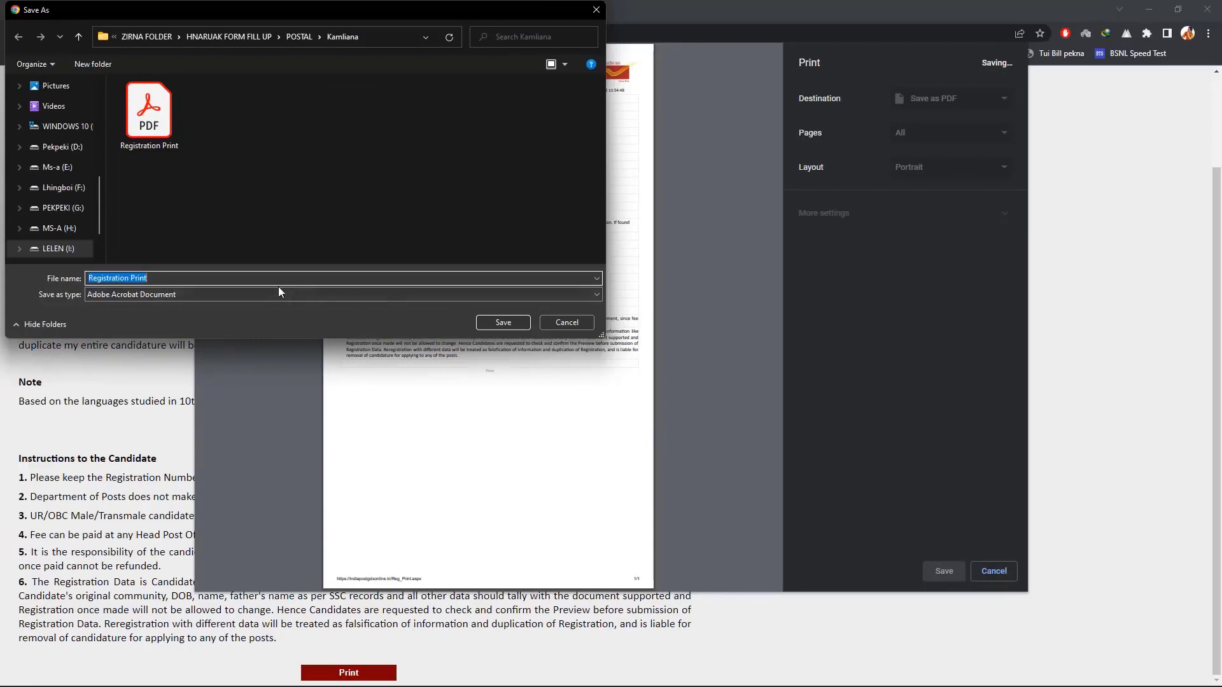
click(147, 127)
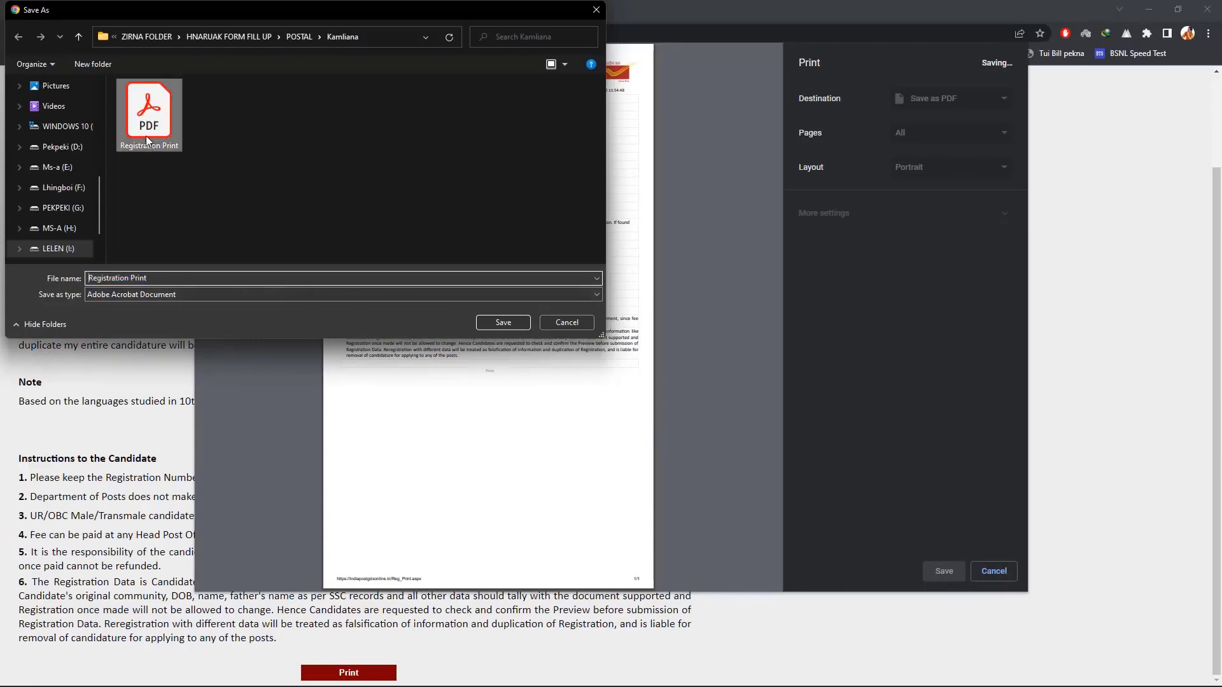
click(490, 322)
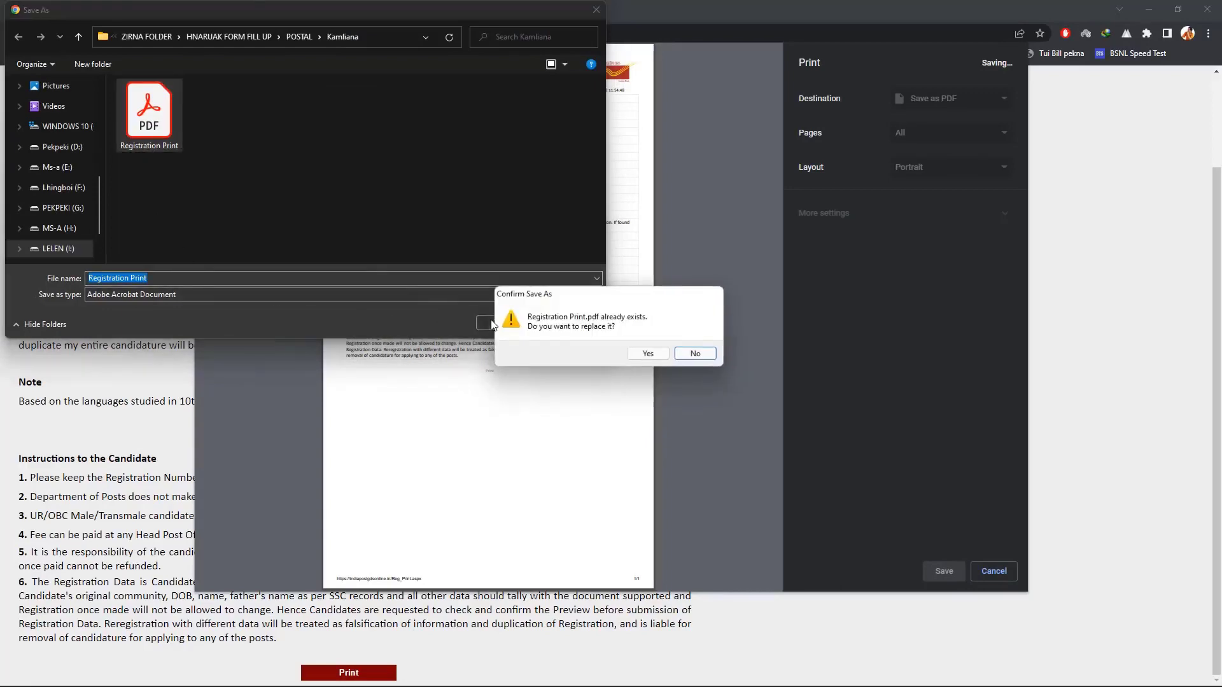
click(642, 353)
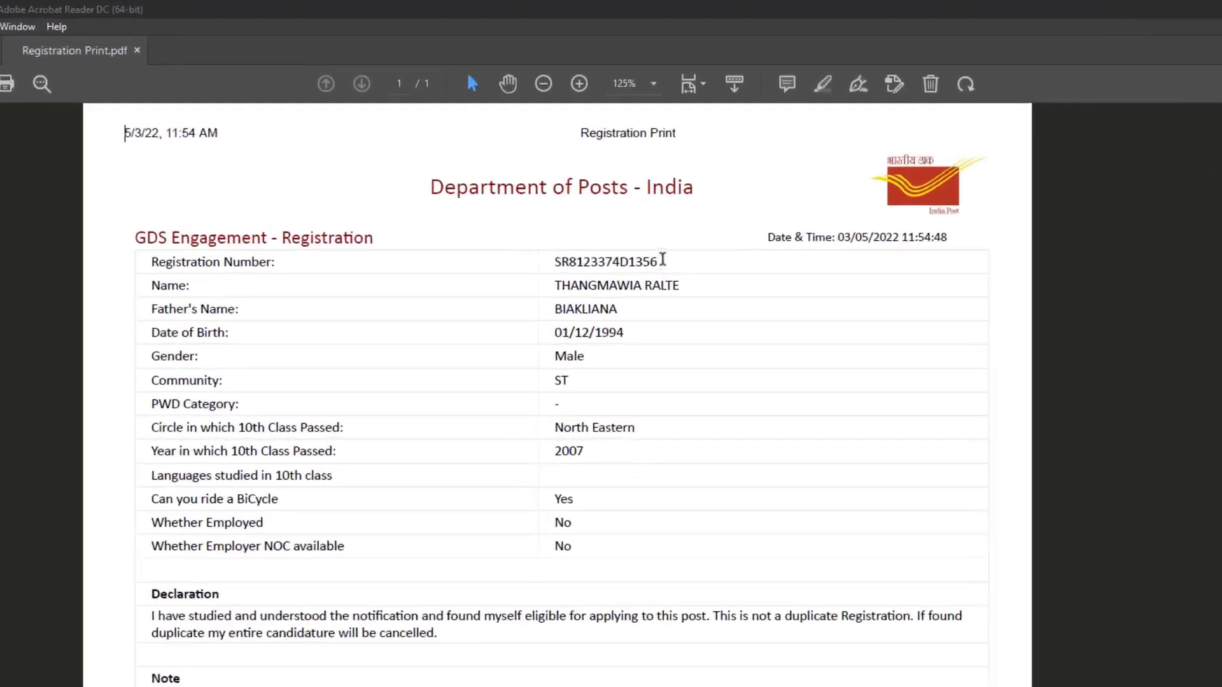
Copy the complete registration number from the Registration Print PDF in Adobe Acrobat Reader.
drag(662, 259, 584, 267)
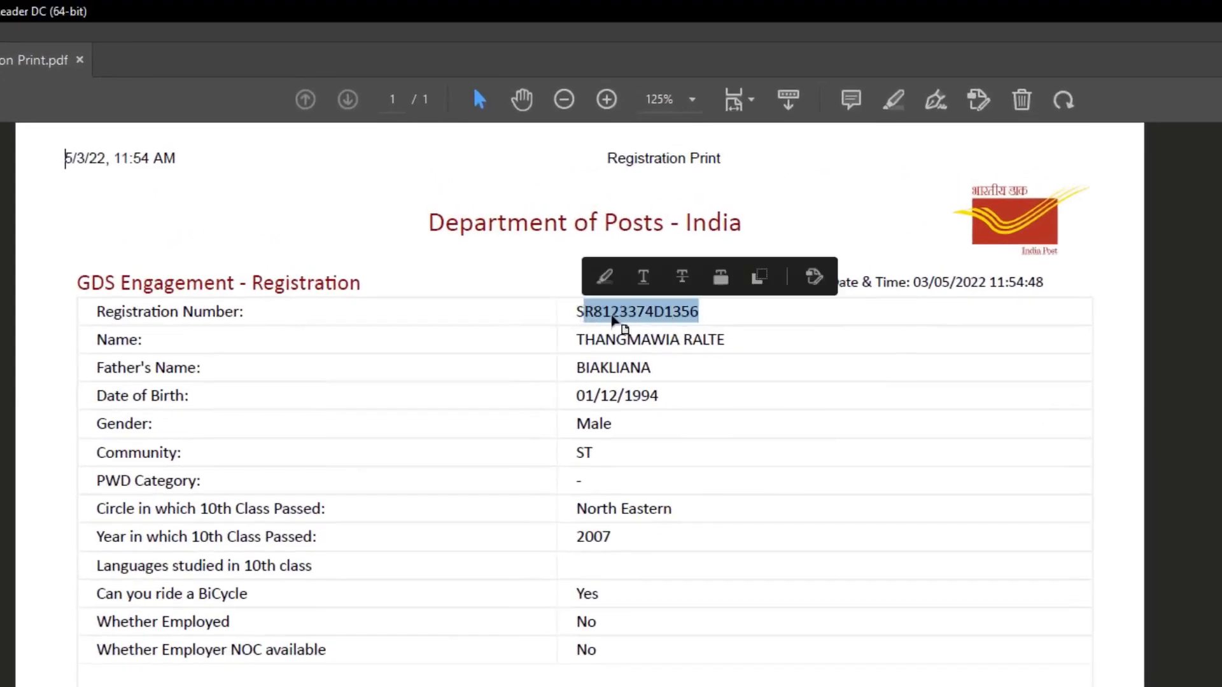
click(612, 320)
drag(705, 311, 568, 318)
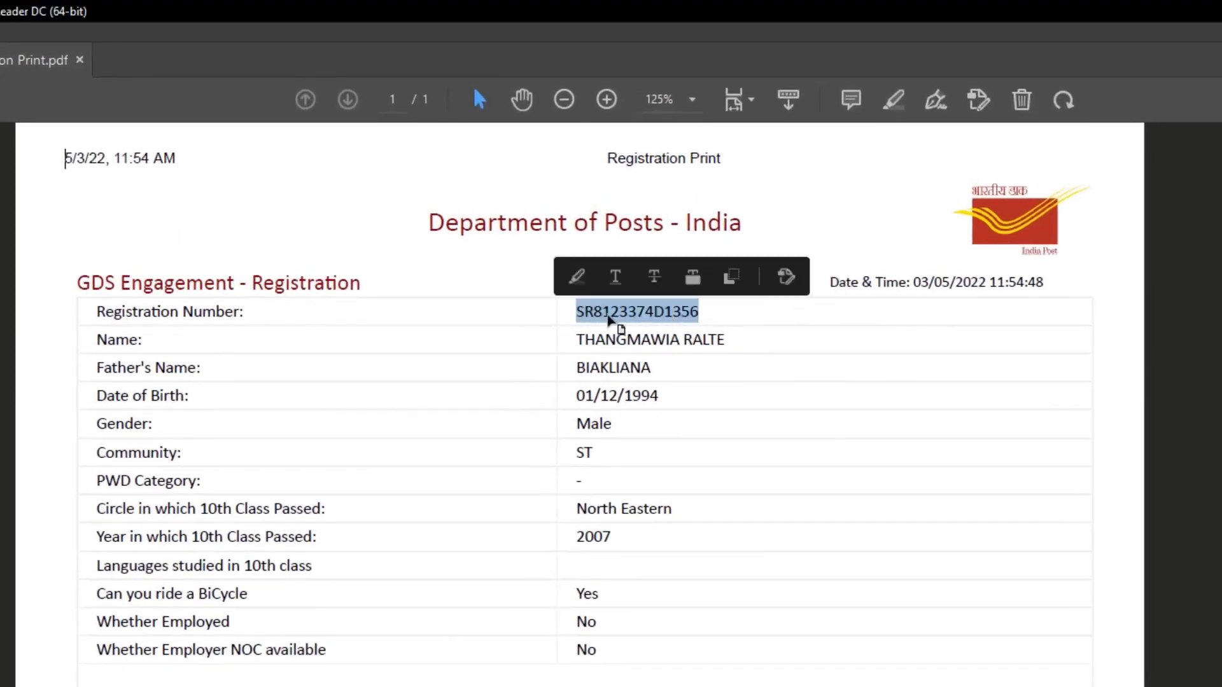
right_click(610, 320)
click(639, 338)
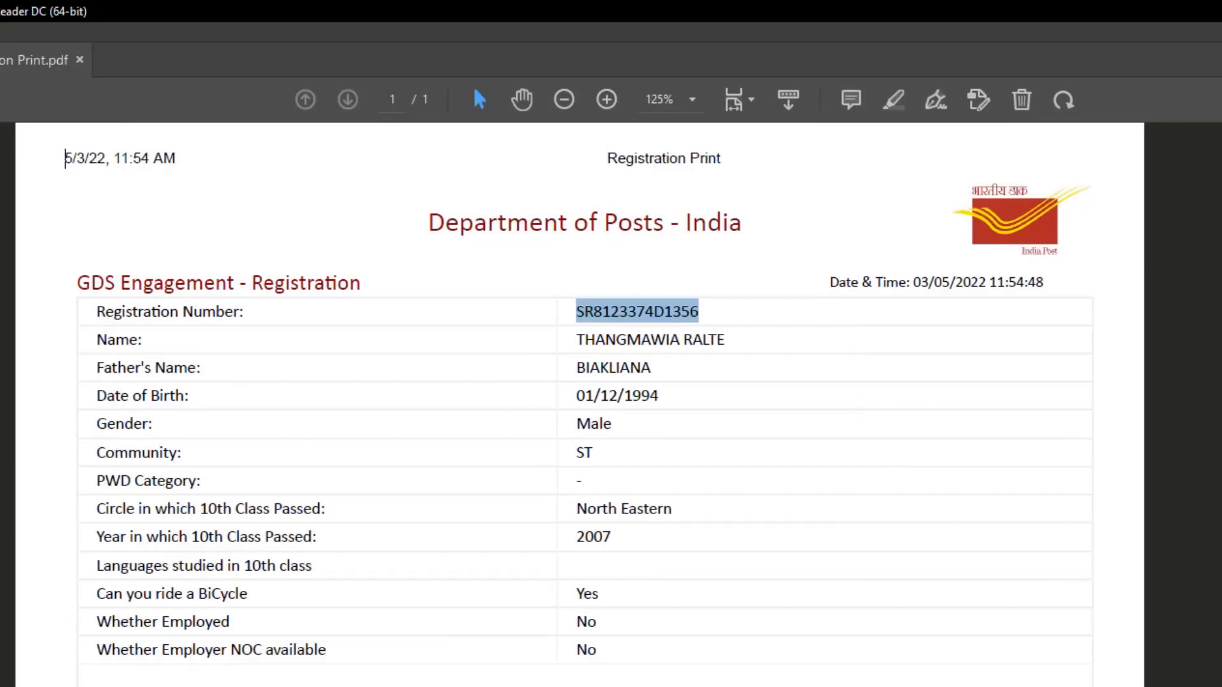
Switch back to the browser and open the site's home page by removing Reg_Print.aspx from the address.
drag(859, 9, 2, 118)
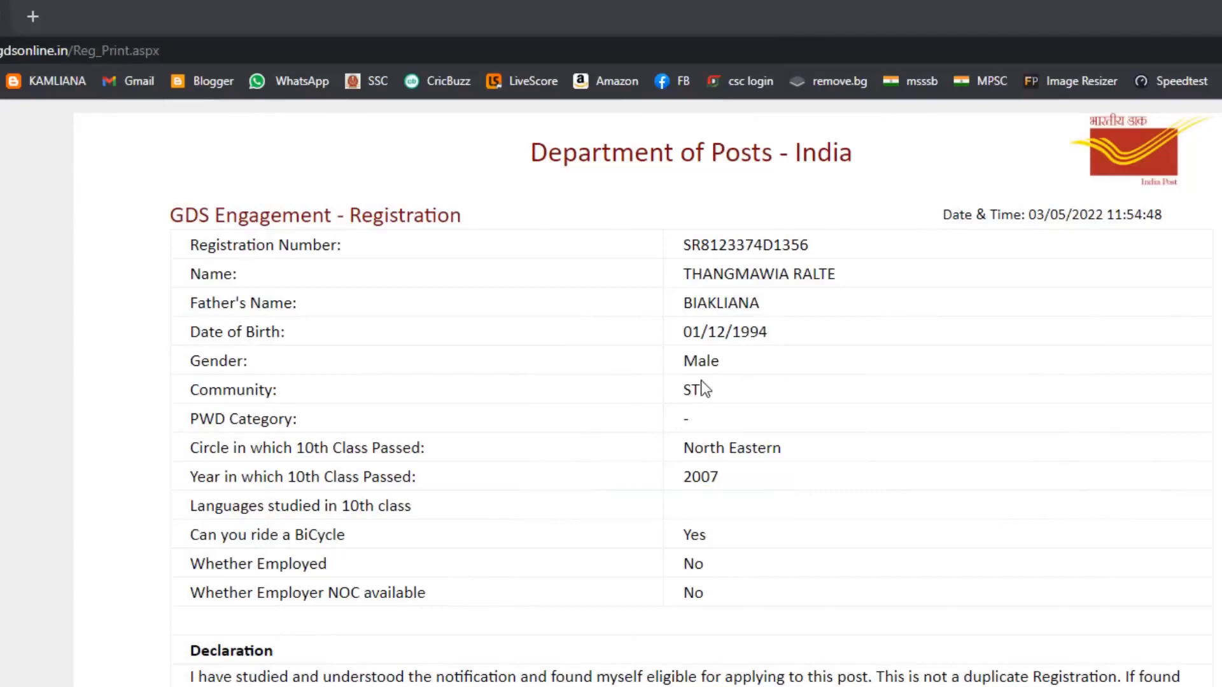
scroll(422, 301, up, 3)
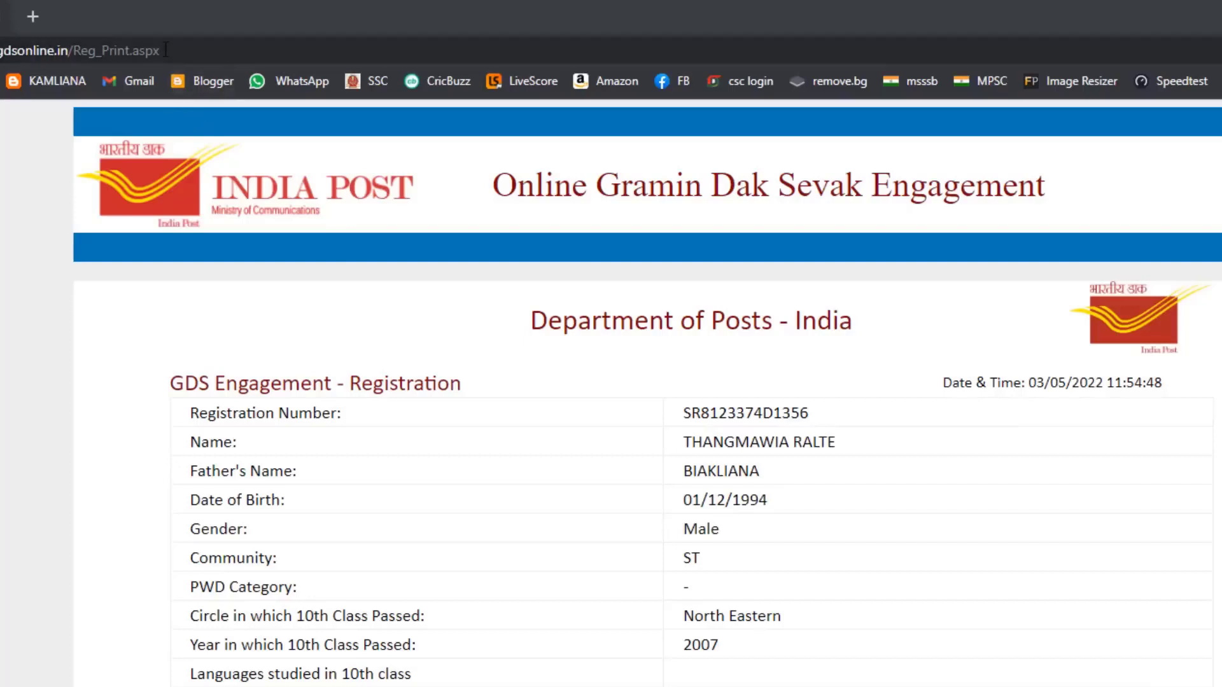
drag(165, 49, 72, 49)
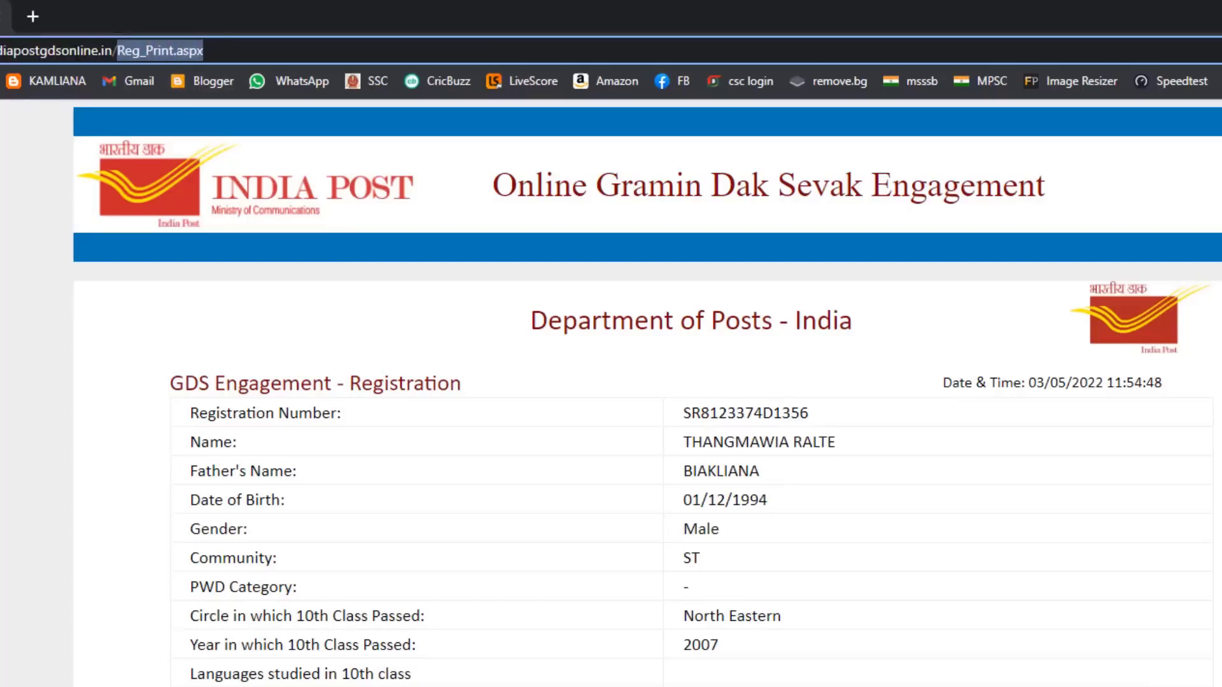
key(BackSpace)
key(Return)
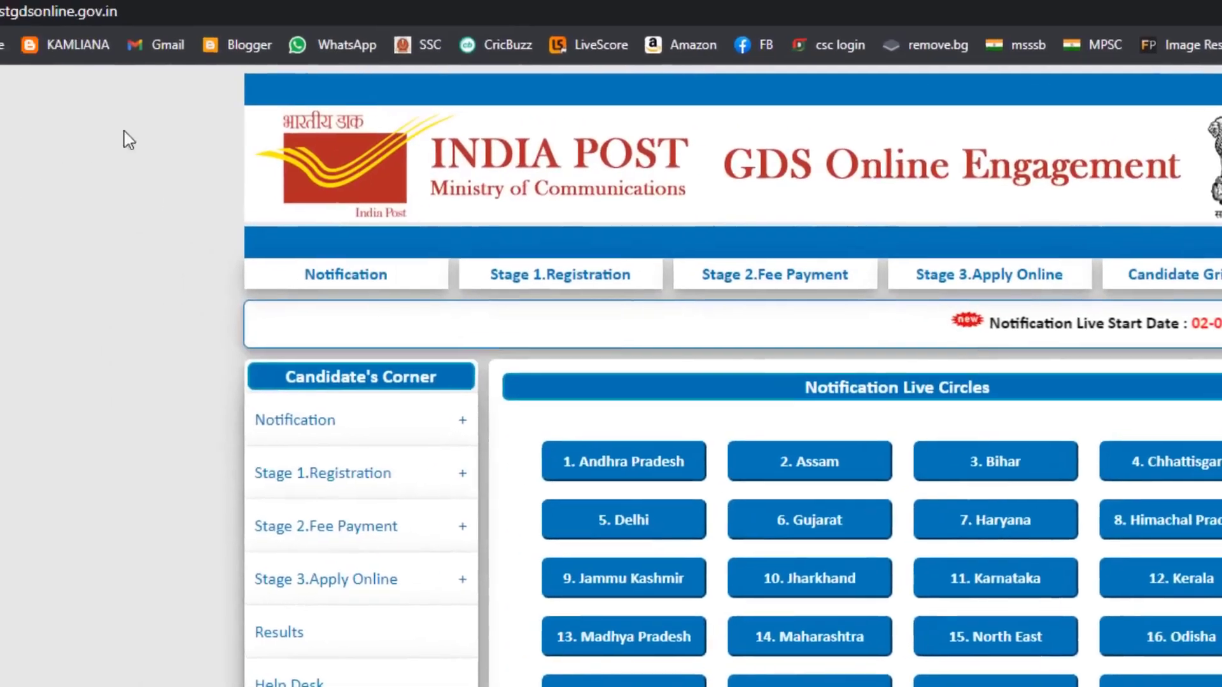
click(100, 51)
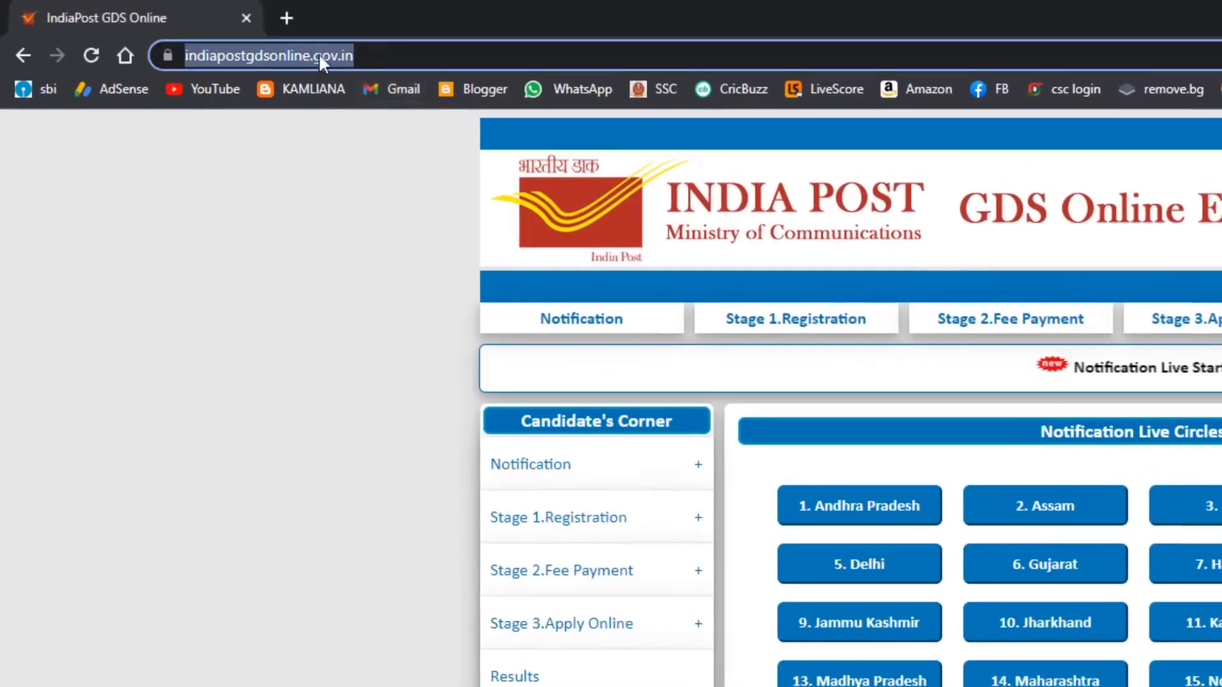
click(329, 53)
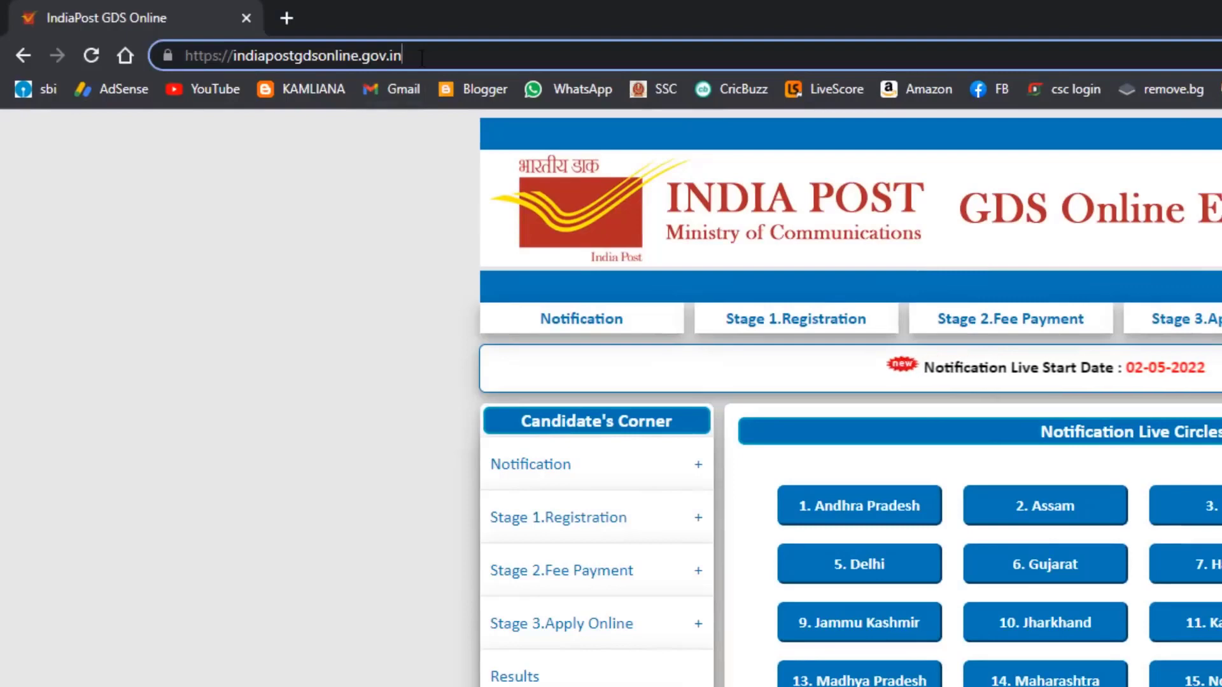
click(409, 250)
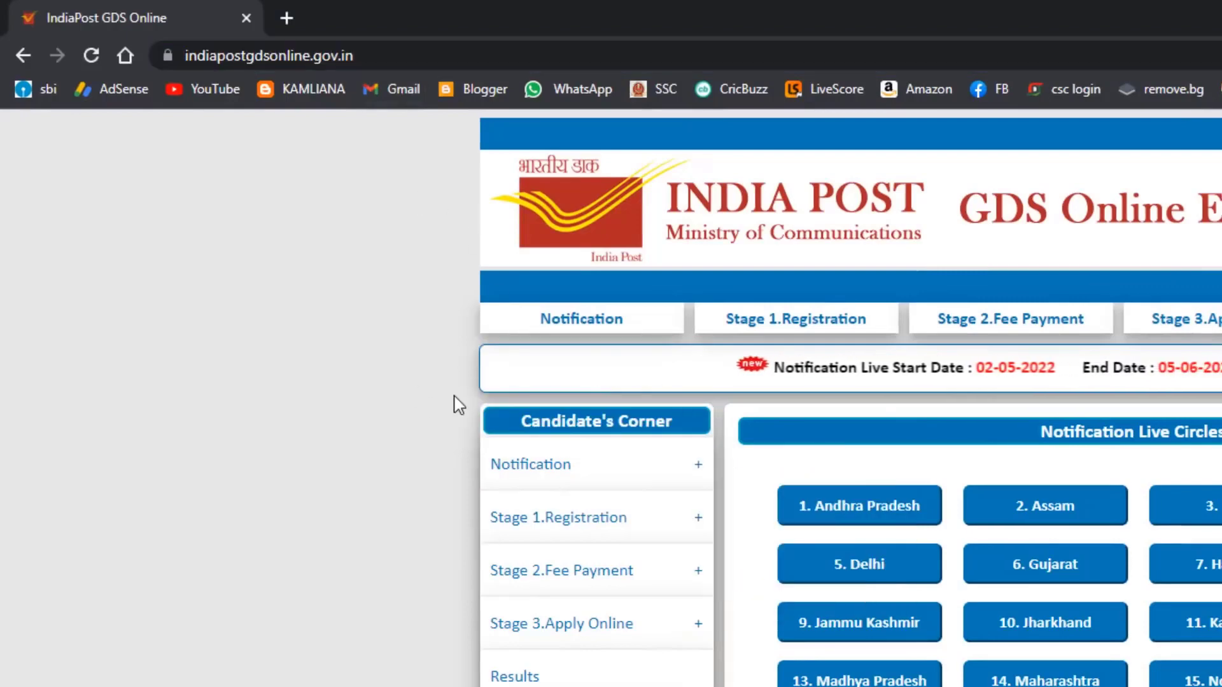
Look over the Stage 1 and Stage 2 options, and open the Stage 3 Apply Online application form.
mouse_move(782, 322)
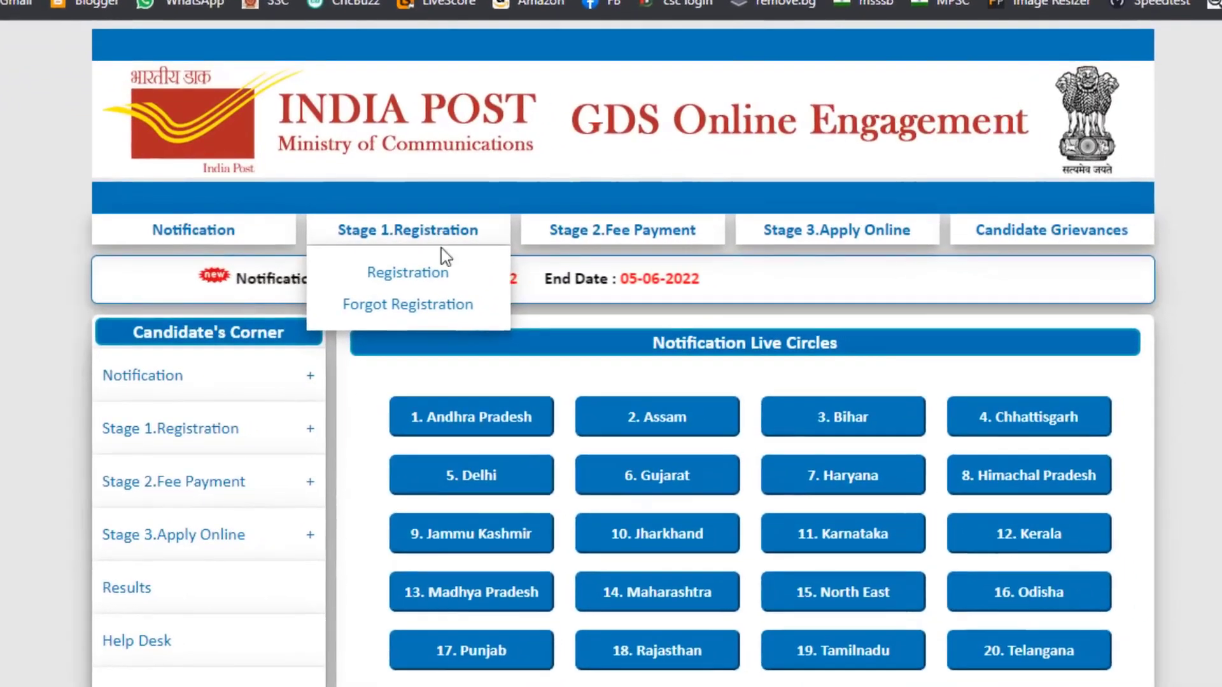
mouse_move(683, 244)
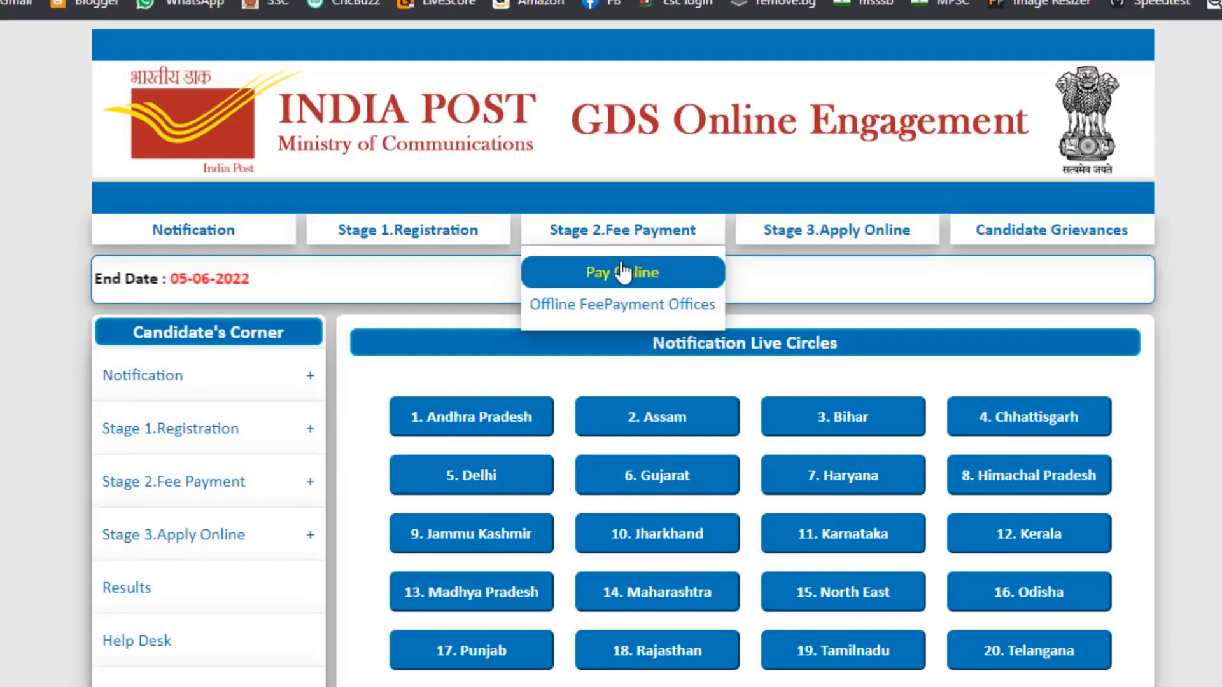
mouse_move(810, 229)
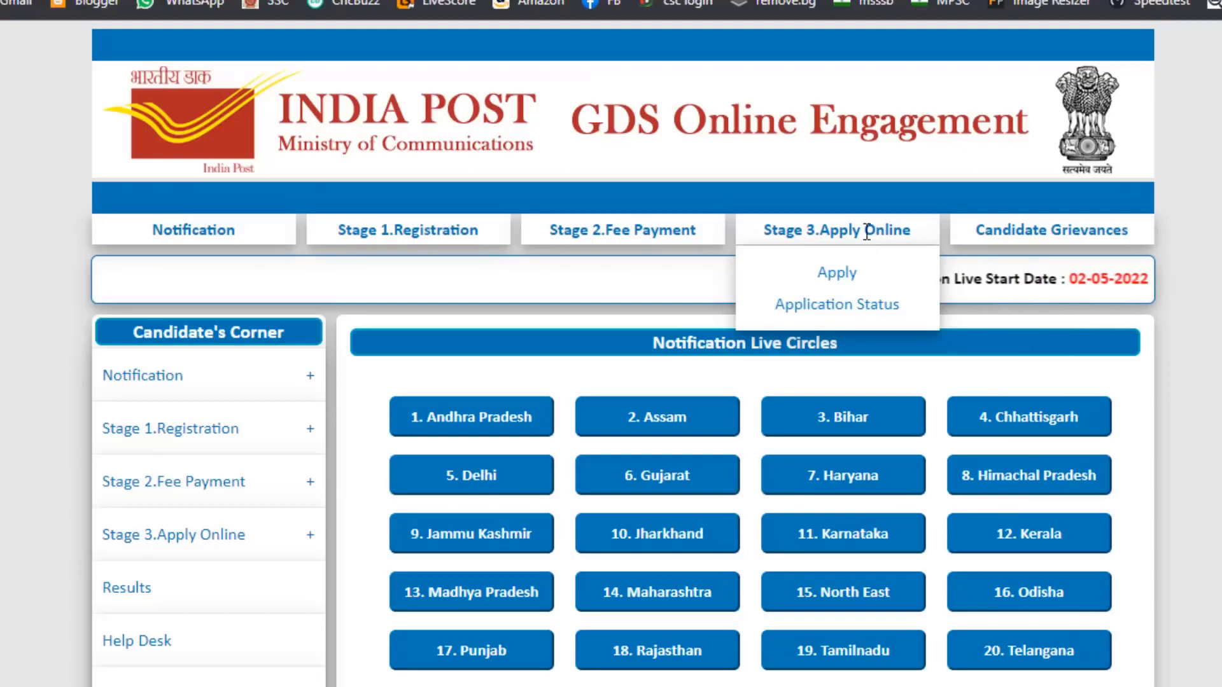
click(843, 277)
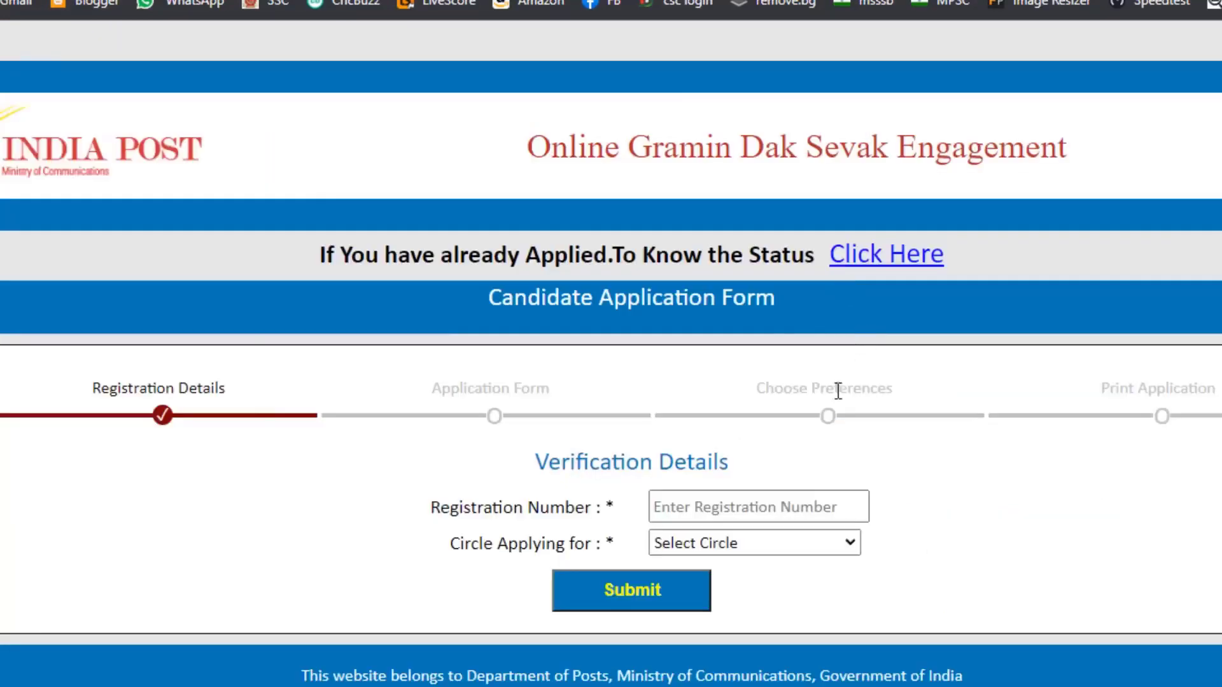
Switch to the Registration Print PDF, copy the registration number again and return to the application form.
click(766, 494)
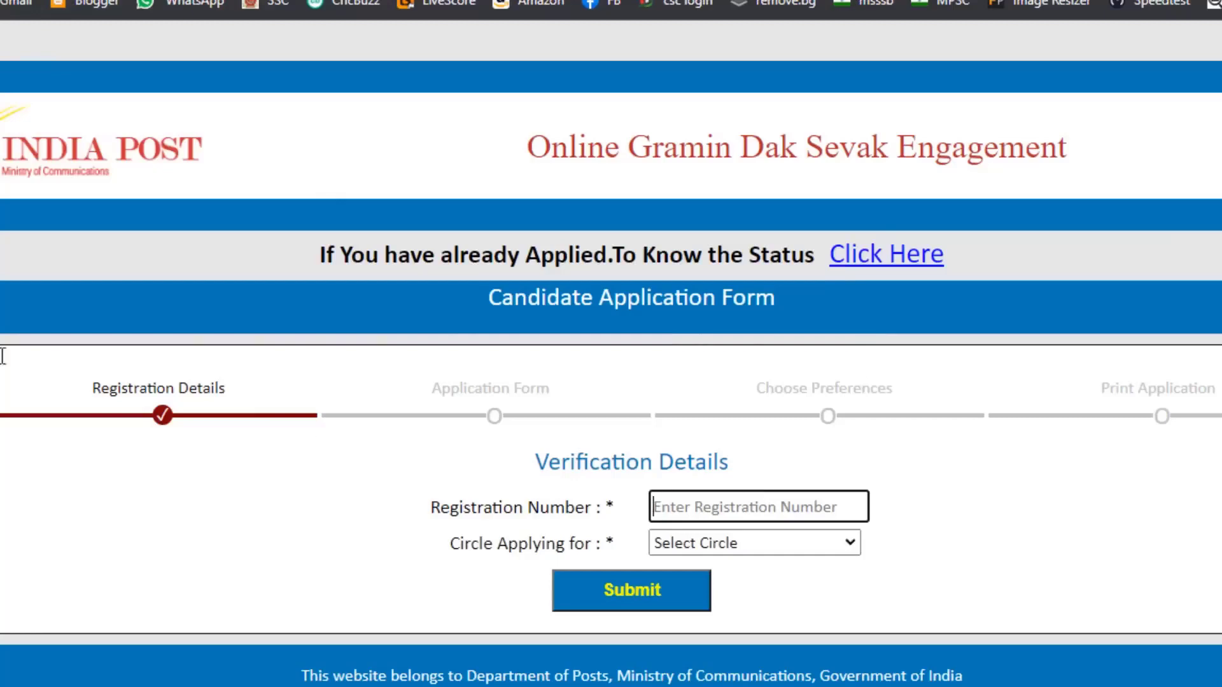
drag(0, 210, 611, 0)
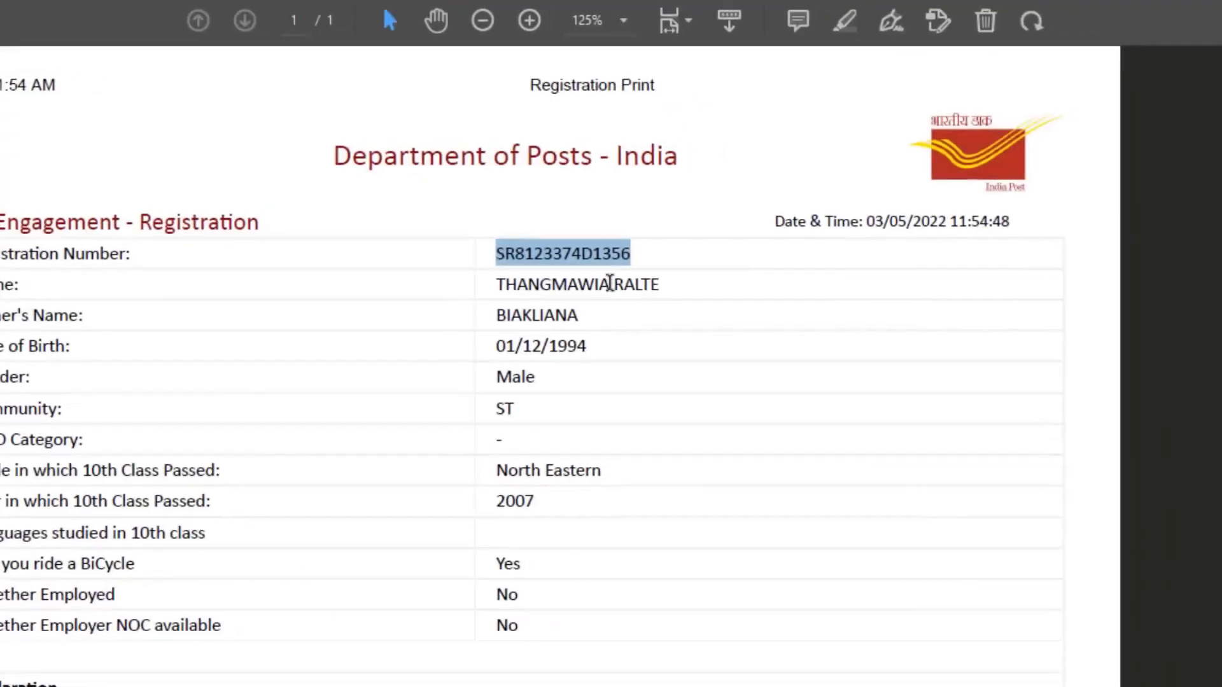
right_click(603, 244)
click(620, 255)
drag(611, 0, 0, 51)
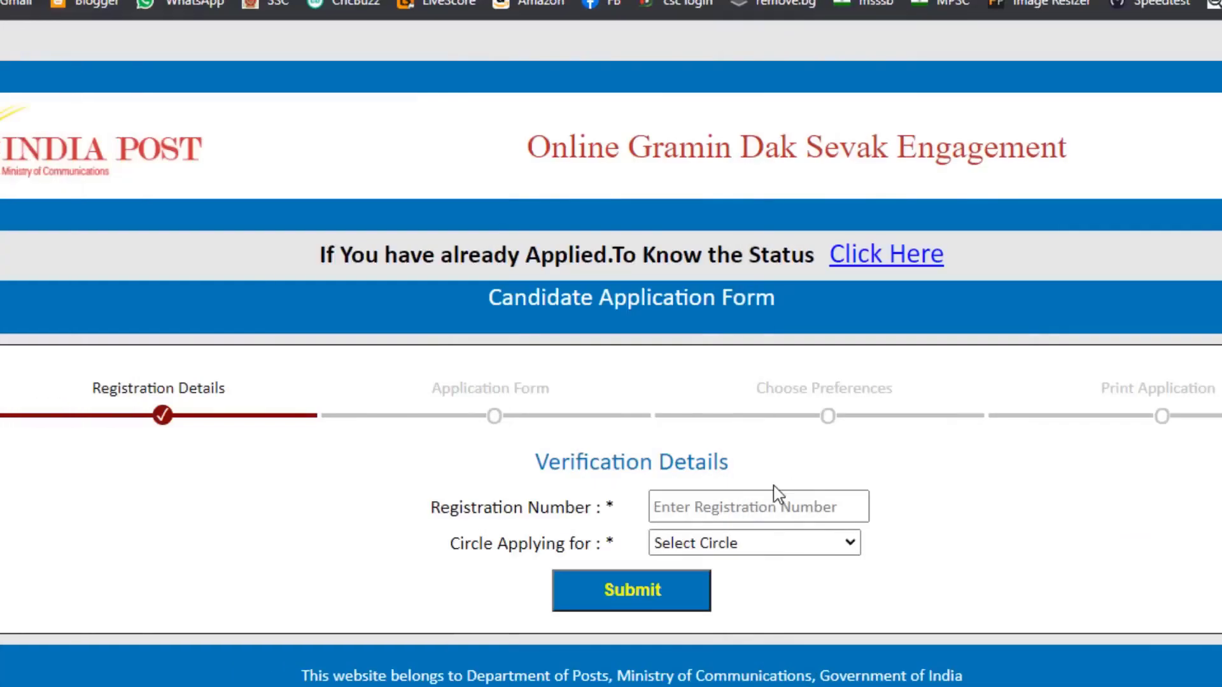
Paste the registration number into the verification details and set Circle Applying for to North Eastern.
click(773, 509)
key(ctrl+v)
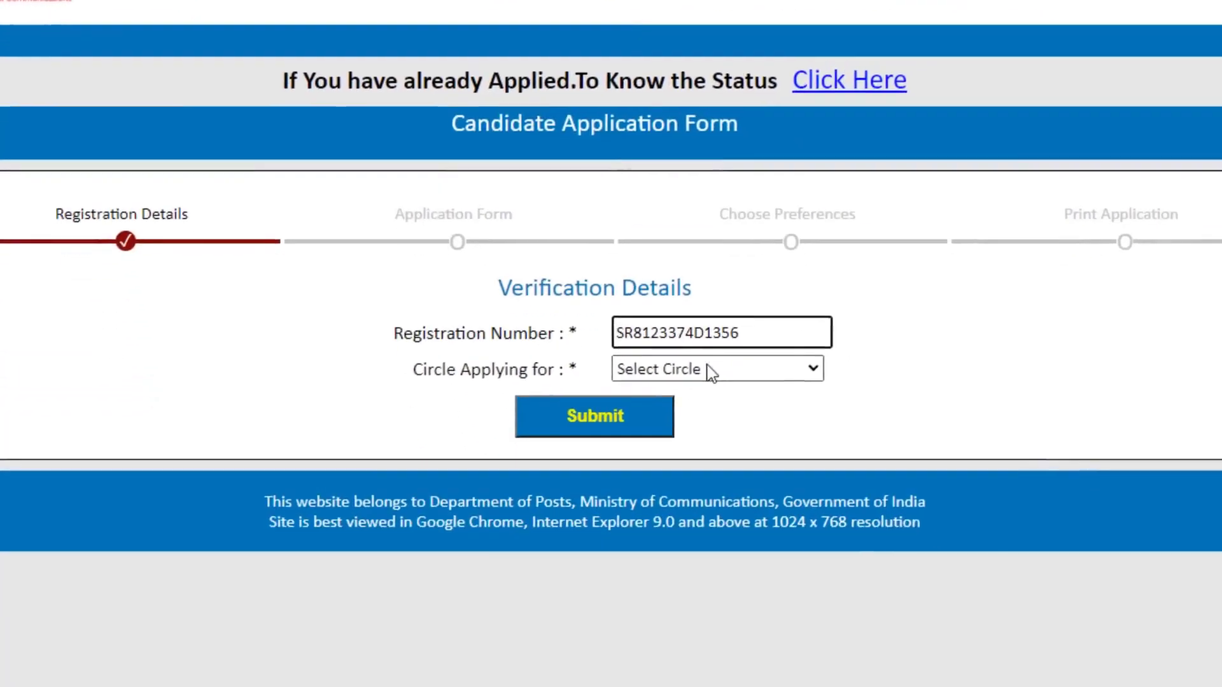
click(747, 545)
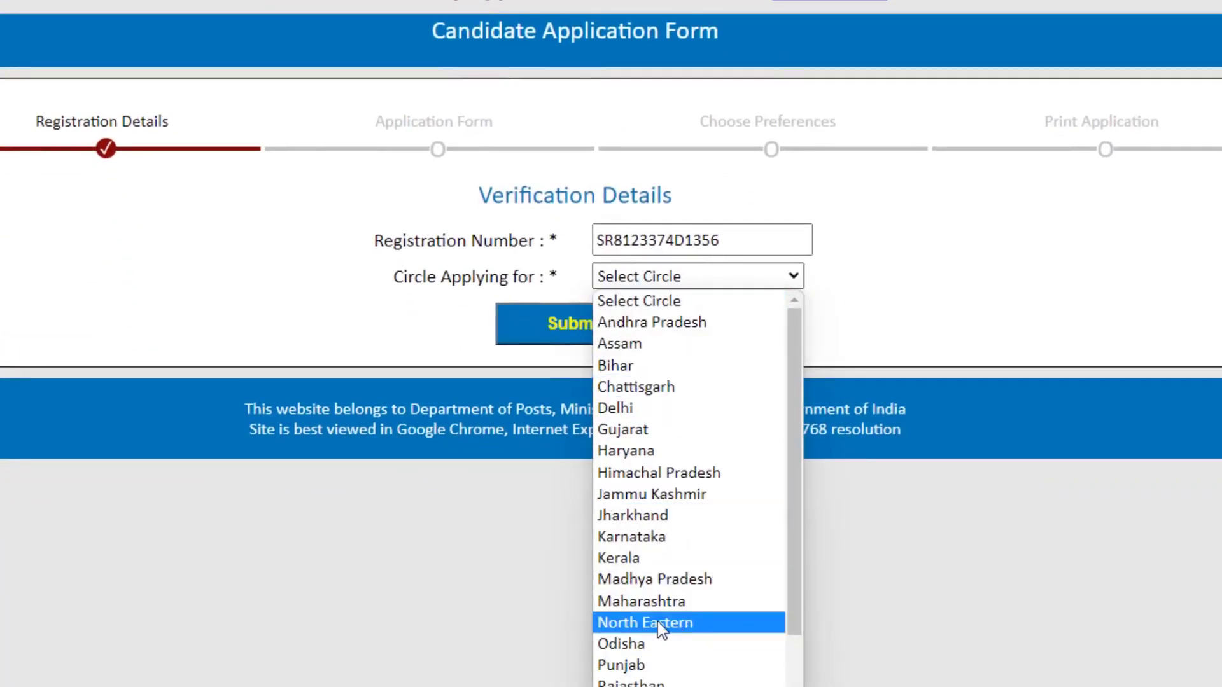
click(674, 624)
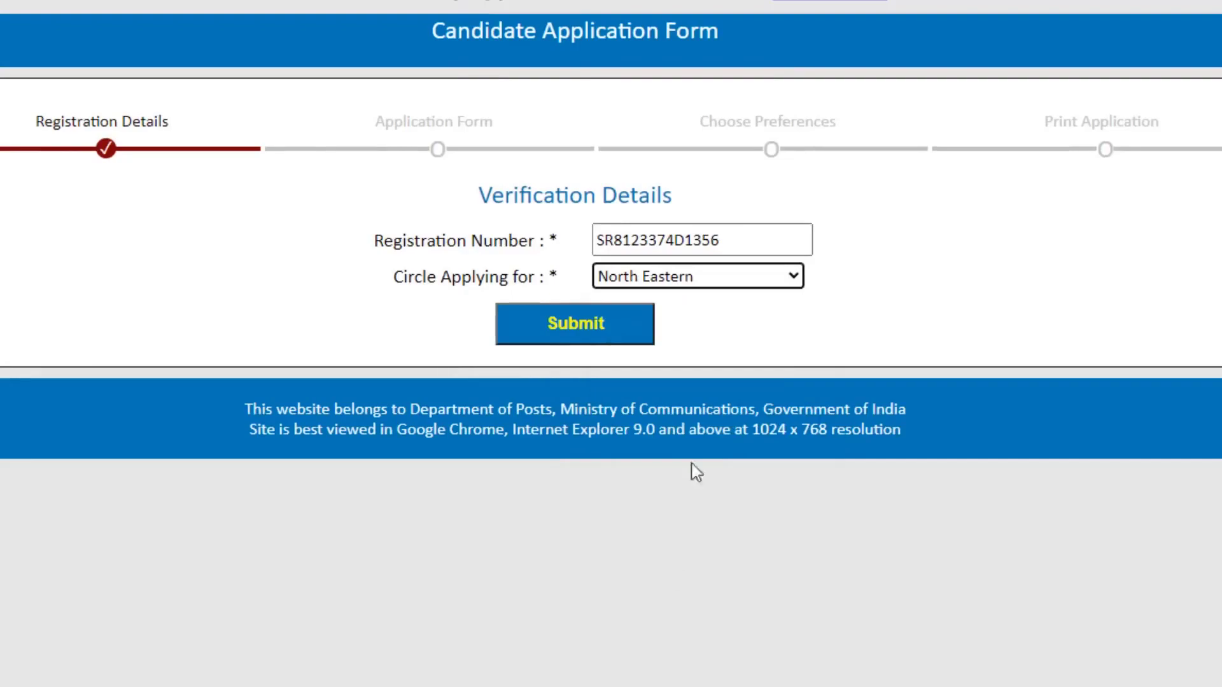
Submit the registration number and circle for verification, and enter the OTP received.
click(601, 336)
click(669, 312)
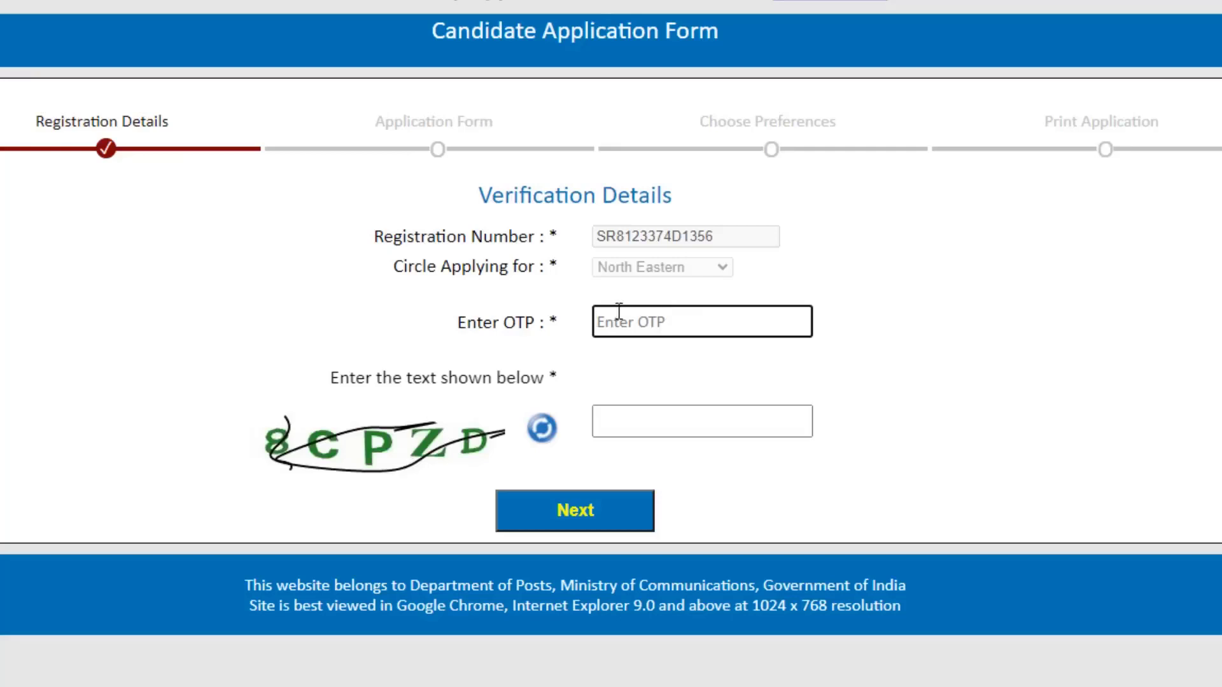
key(ctrl+v)
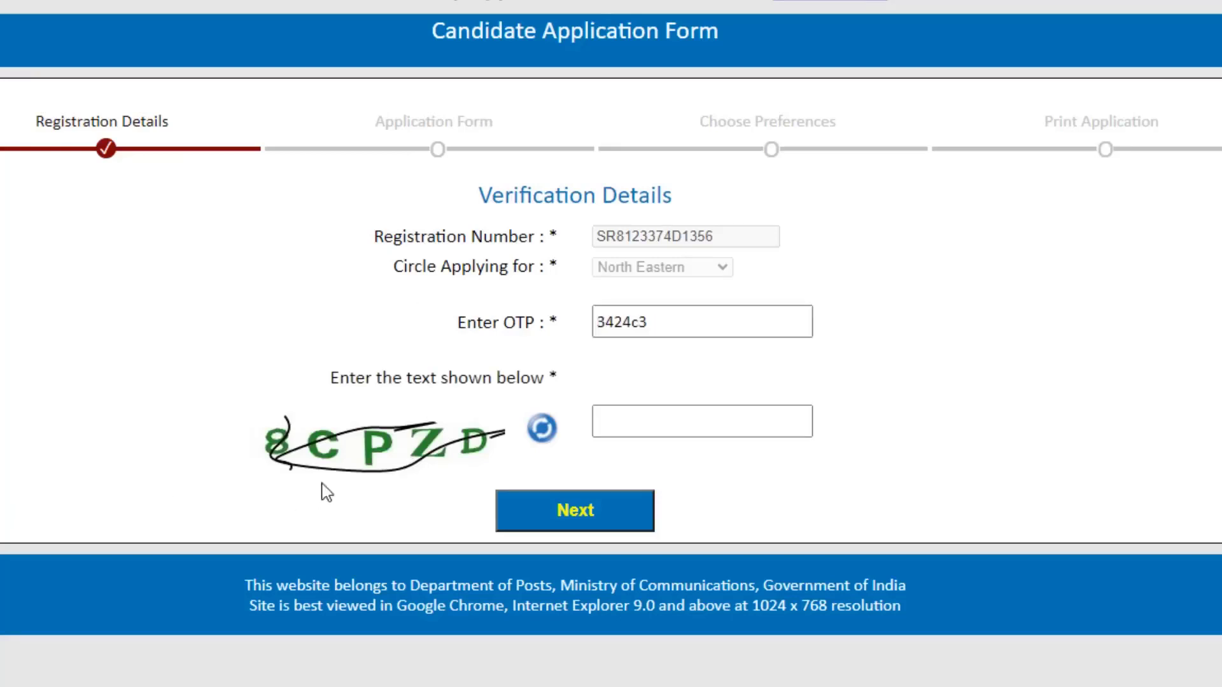
drag(653, 312, 598, 321)
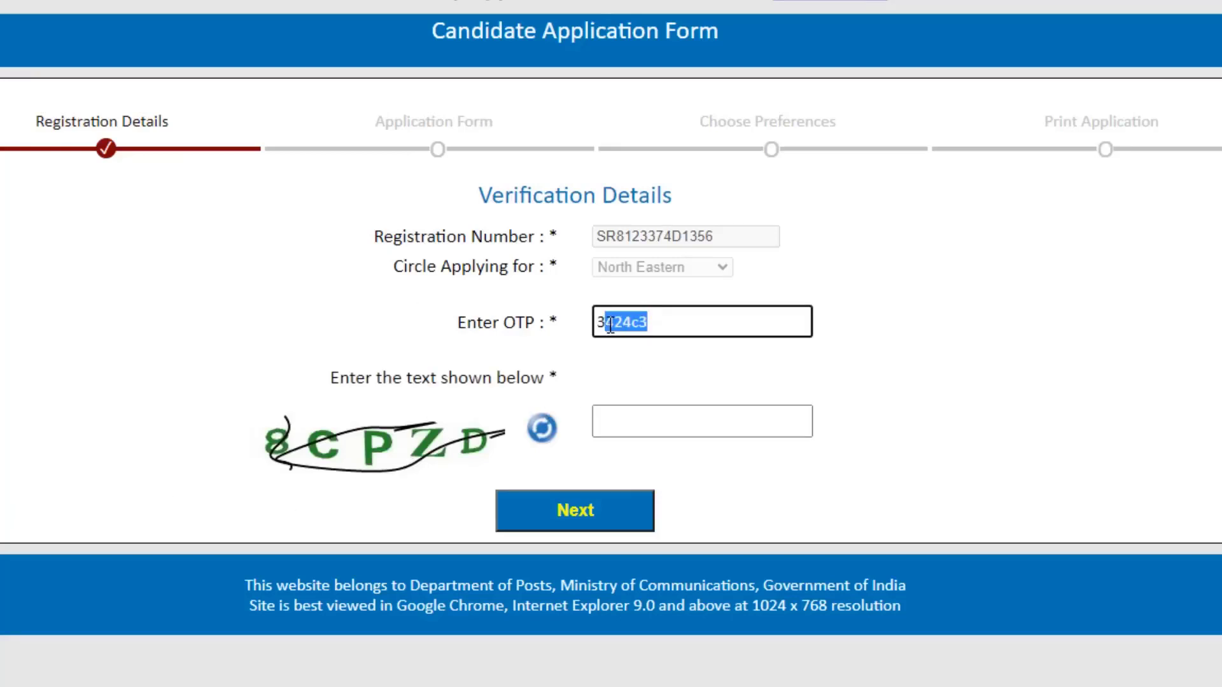
click(616, 319)
Enter the captcha text and proceed from the verification details to the application form.
click(620, 427)
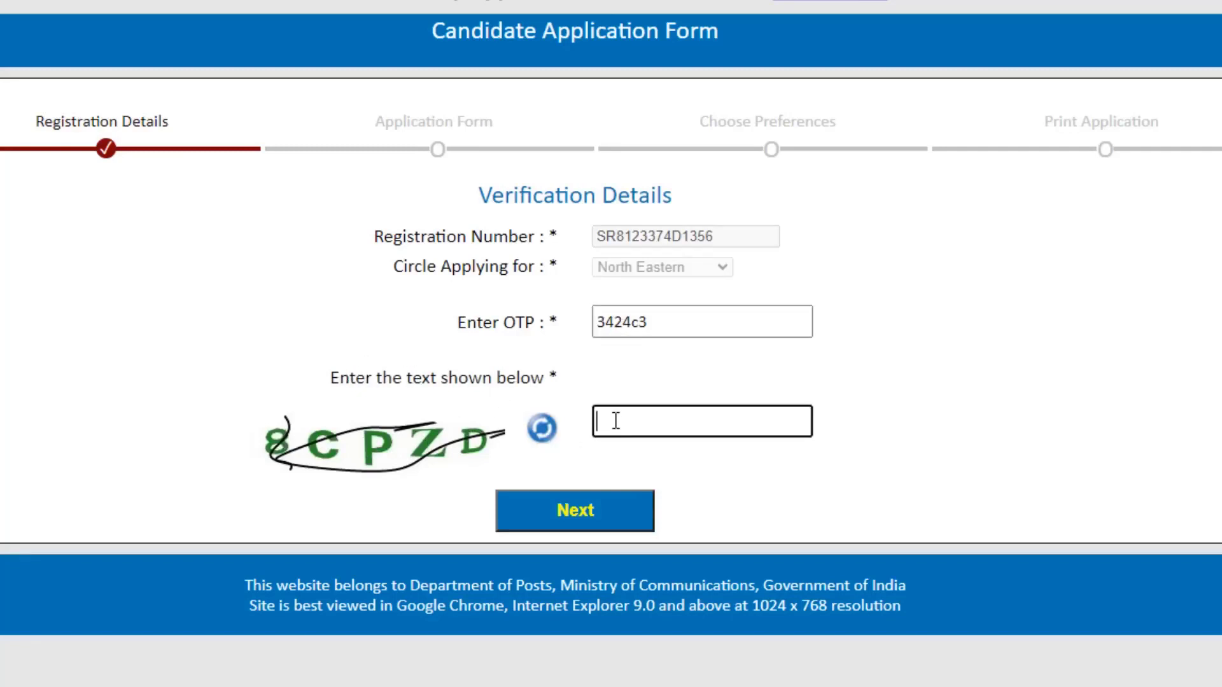
text(8CPZD)
click(568, 511)
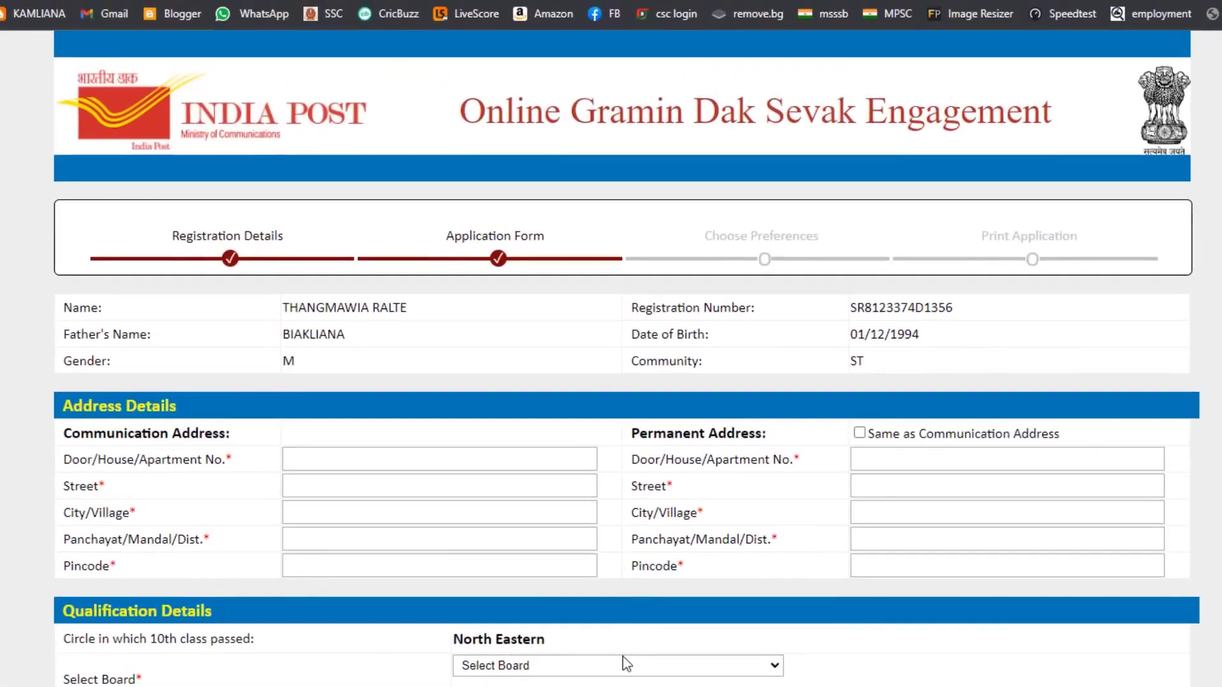
Fill in the communication address: house number, street, city or village, district and pincode.
scroll(616, 558, down, 1)
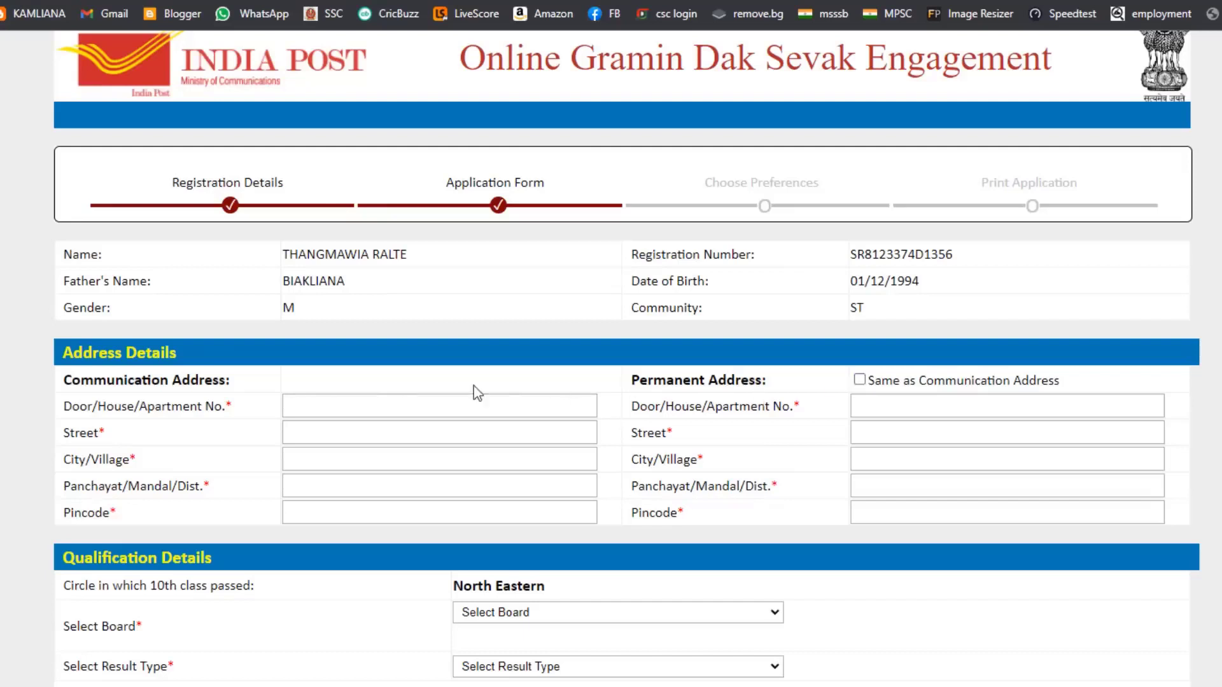
click(299, 403)
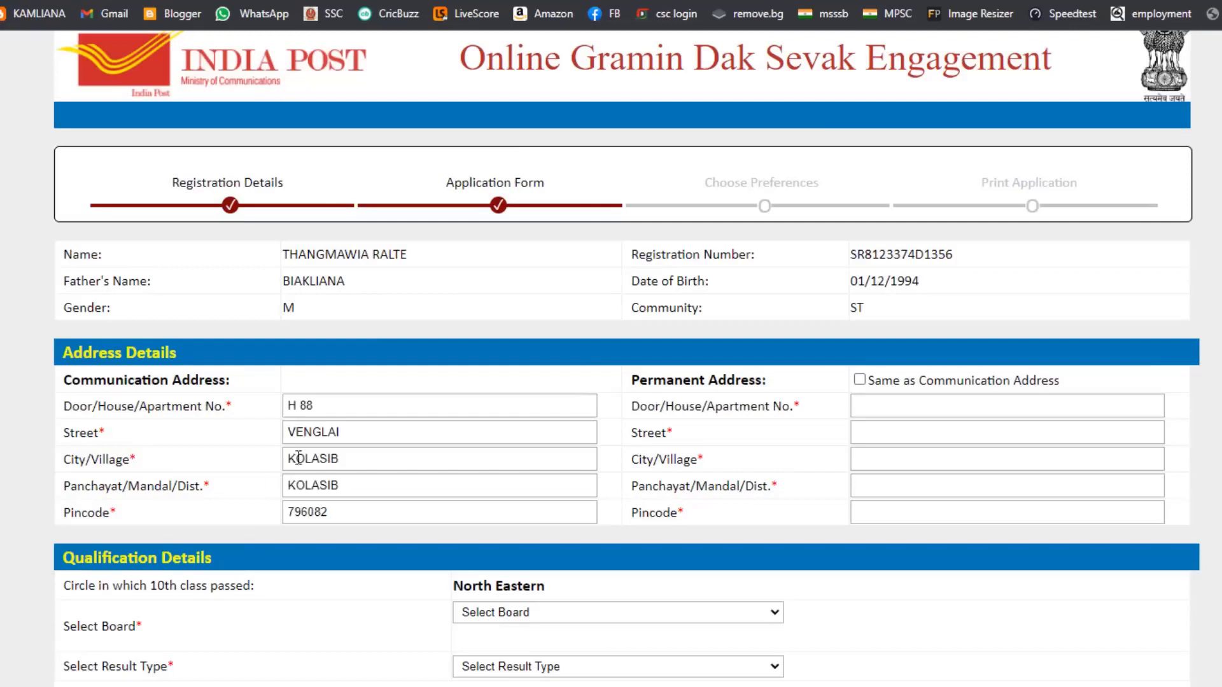
click(346, 404)
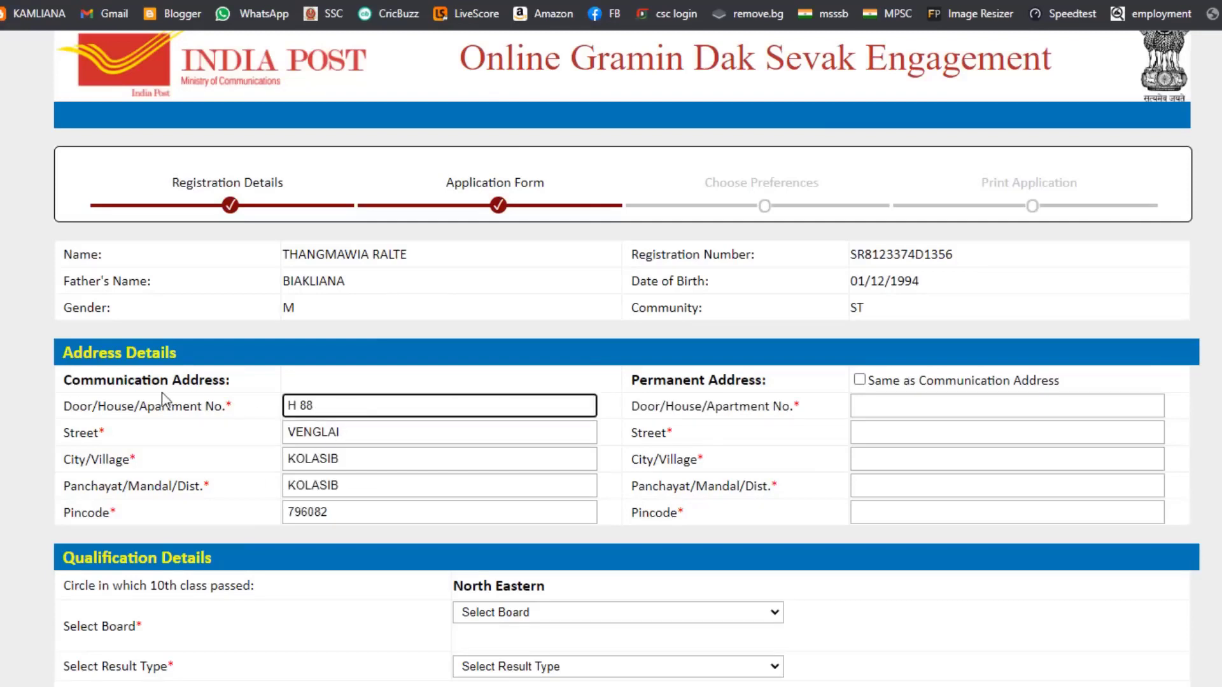
click(350, 436)
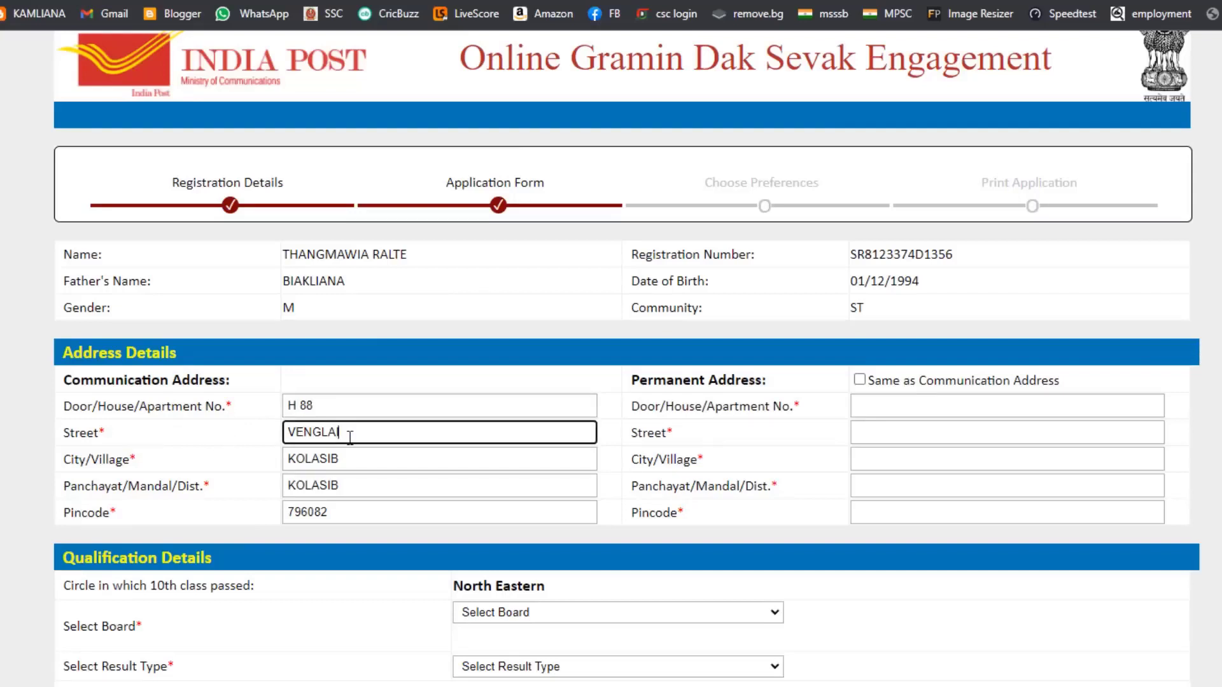
click(365, 456)
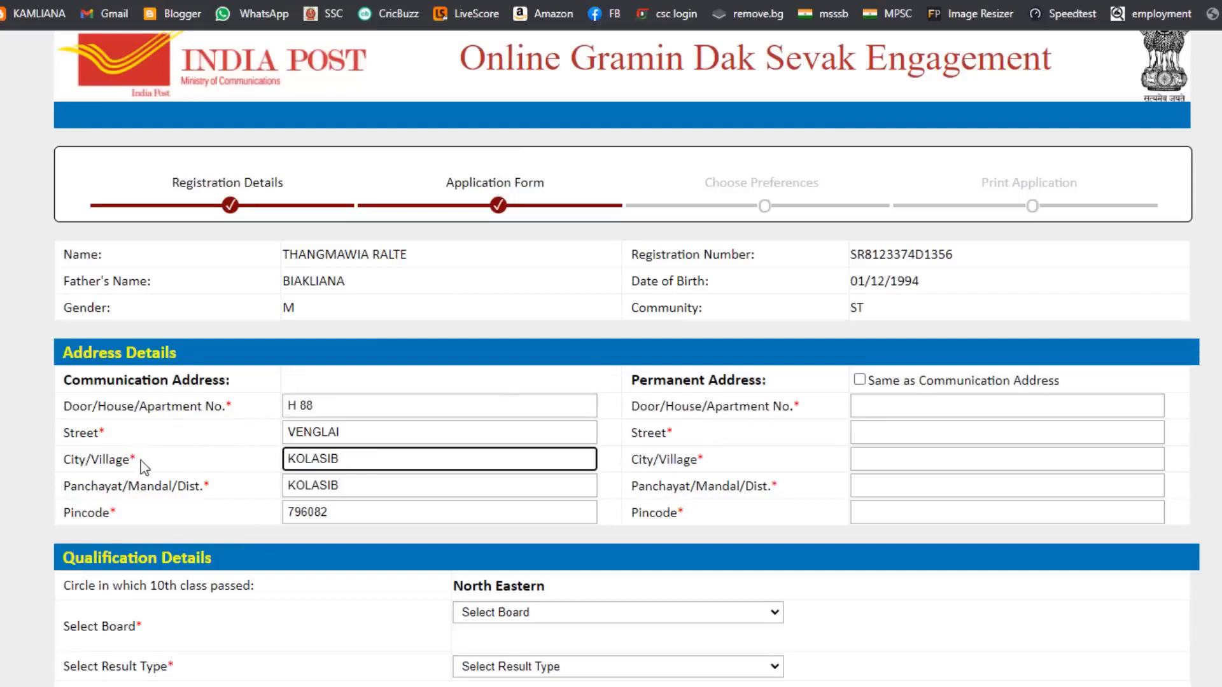
click(359, 492)
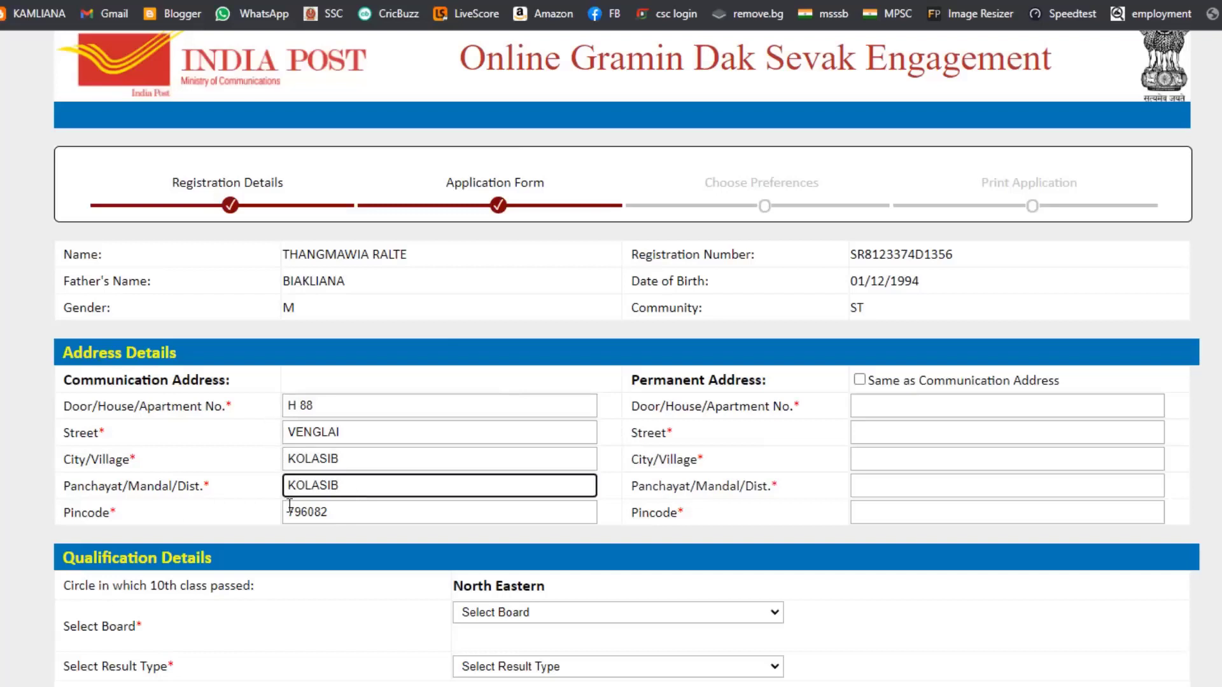
click(336, 512)
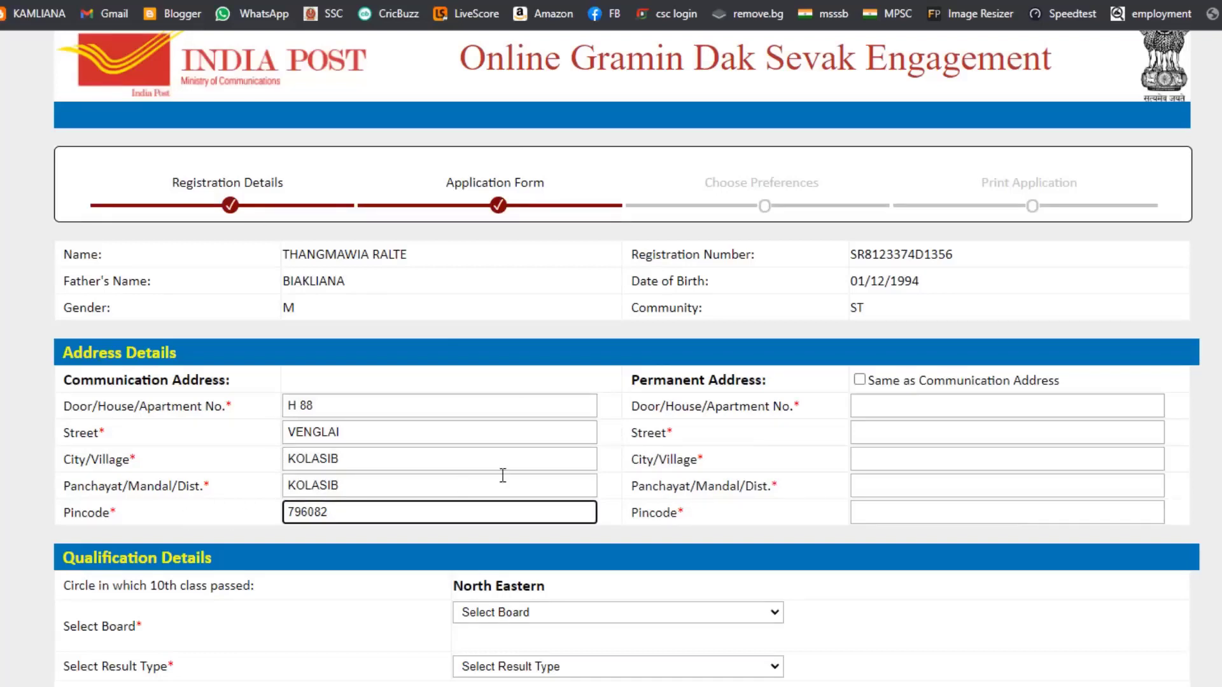
click(859, 380)
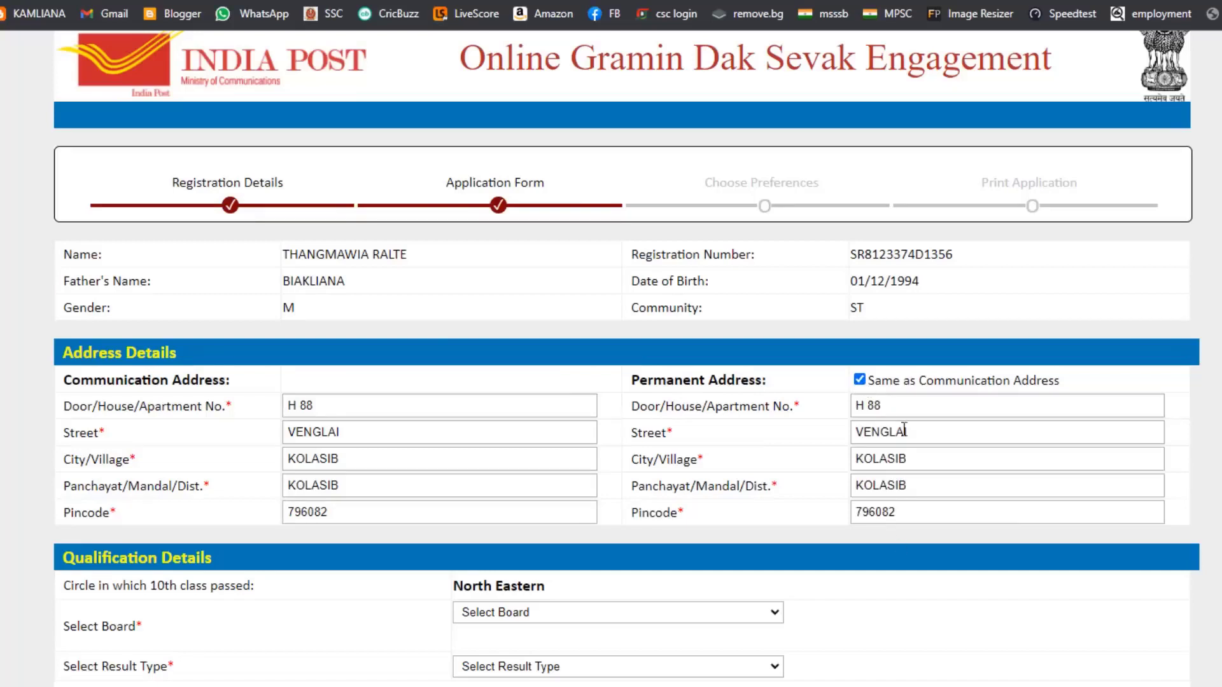
click(861, 381)
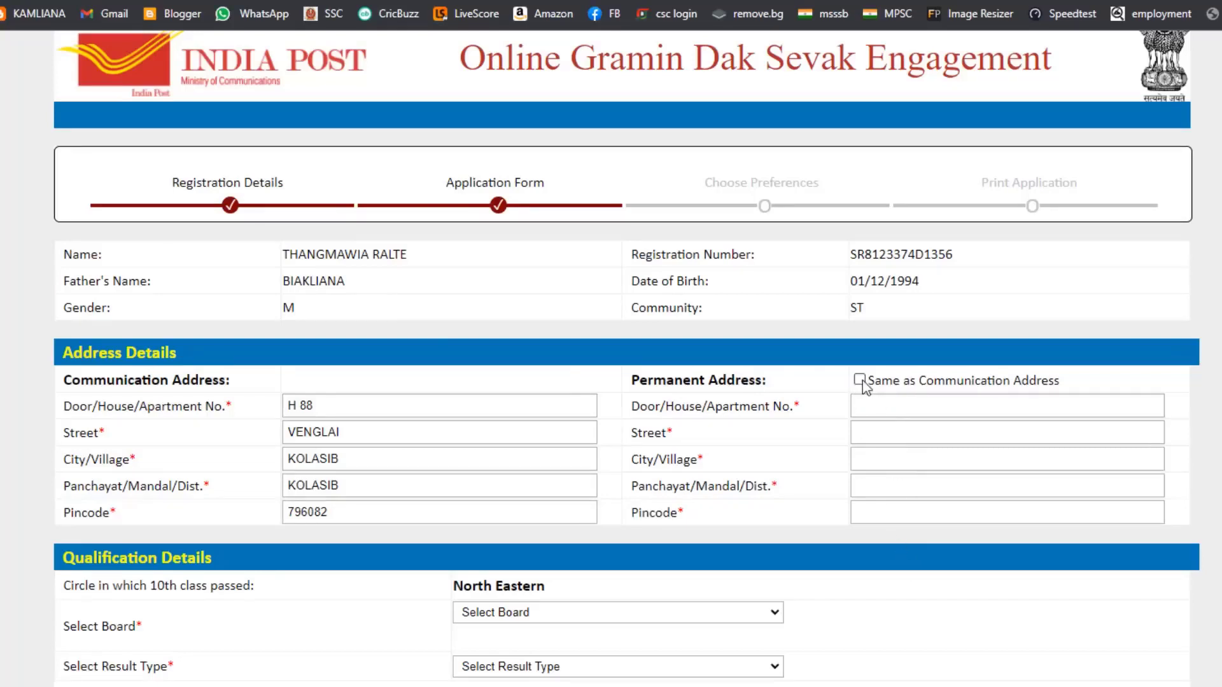
click(887, 395)
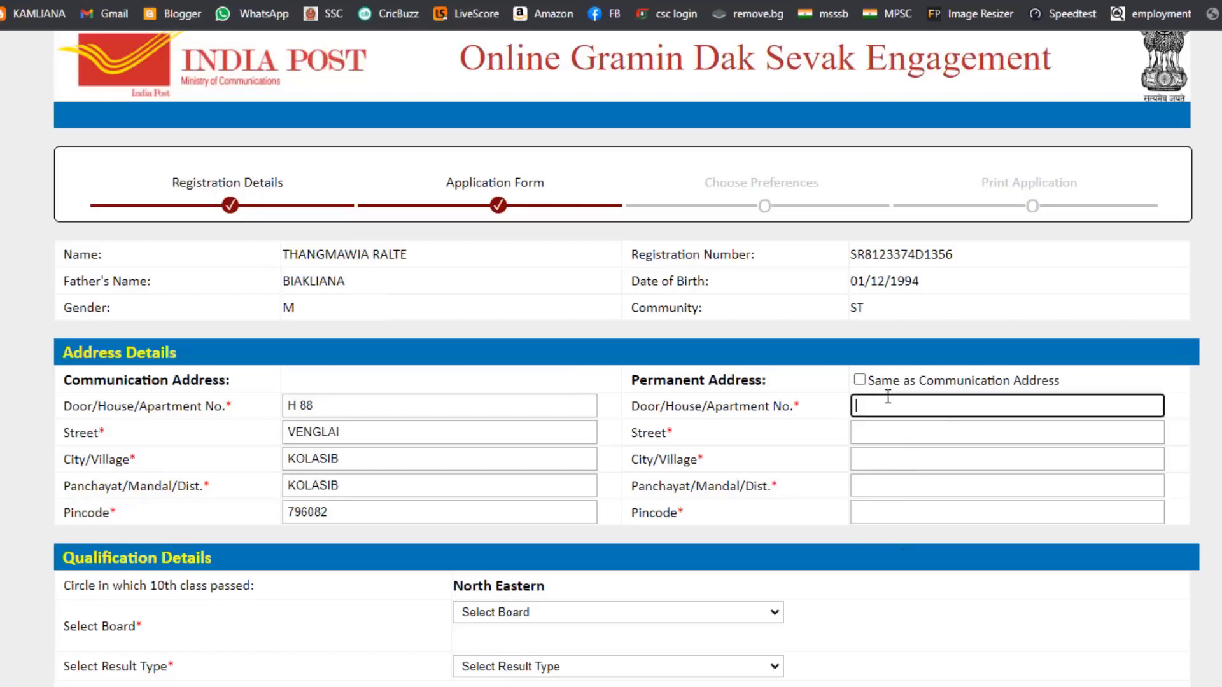
click(887, 431)
click(888, 457)
click(888, 486)
click(885, 507)
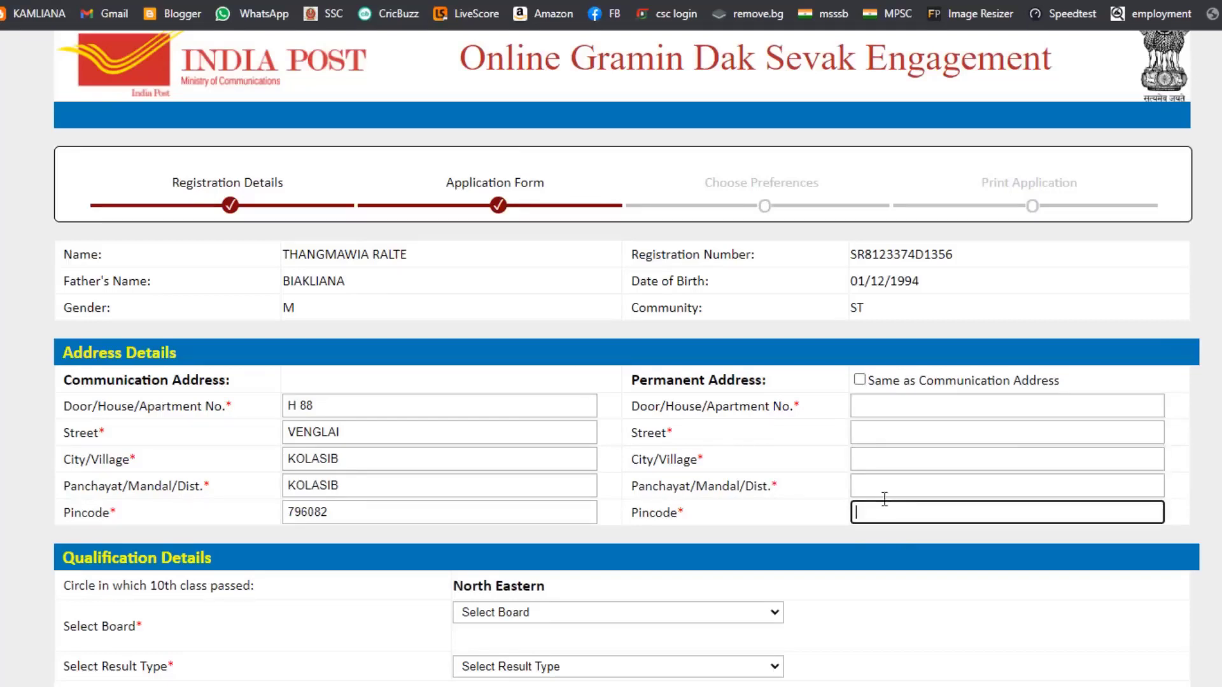
Mark the permanent address as the same as the communication address.
click(859, 379)
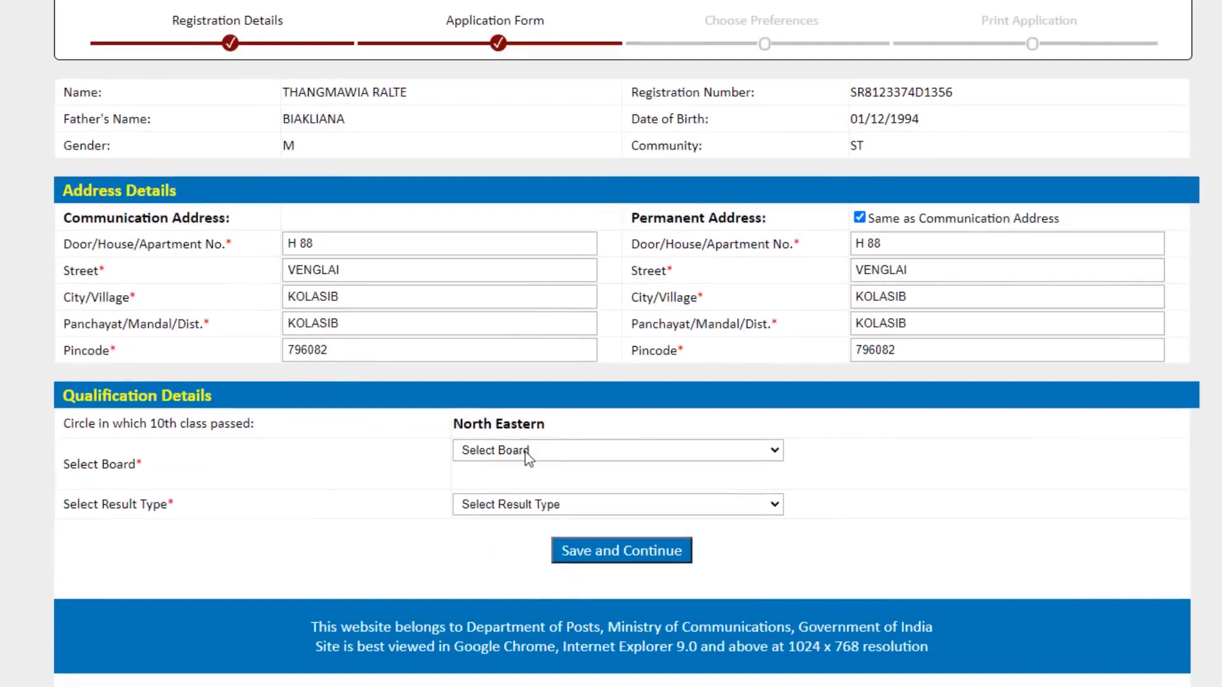
Set the board to Mizoram Board of School Education - 2003(New Course),2004,2005,2005(Special),2006,2006(Special),2007 and the result type to Marks.
click(527, 453)
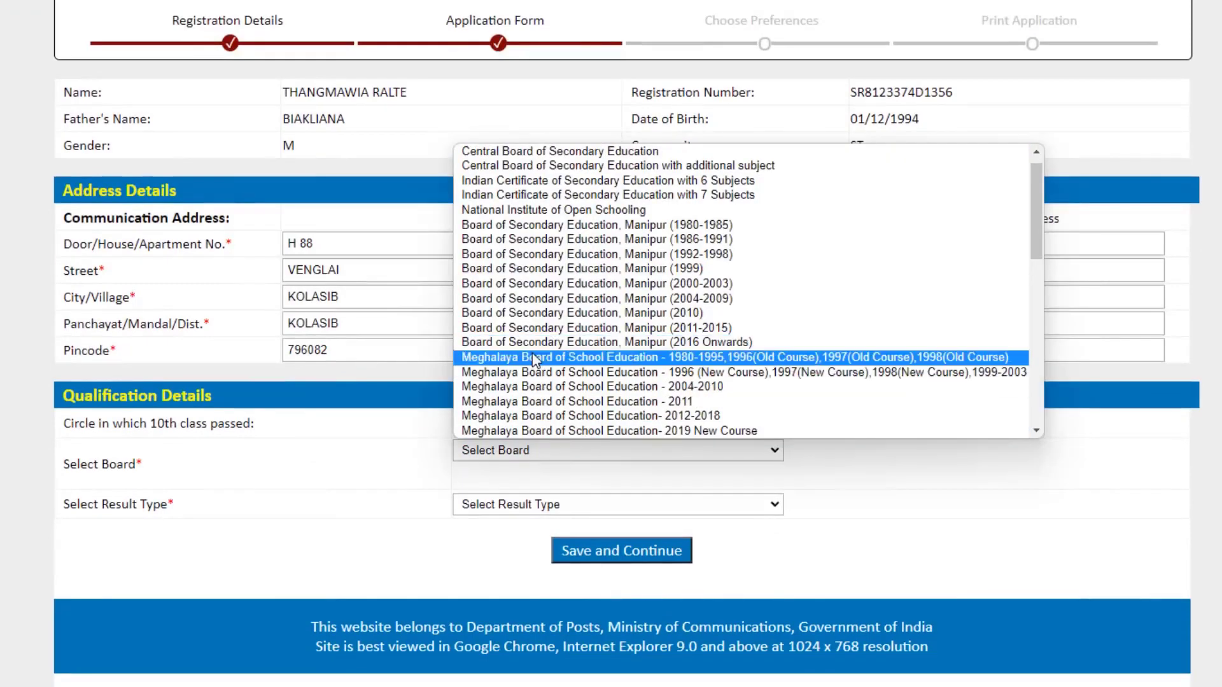
scroll(536, 360, down, 5)
scroll(536, 360, up, 4)
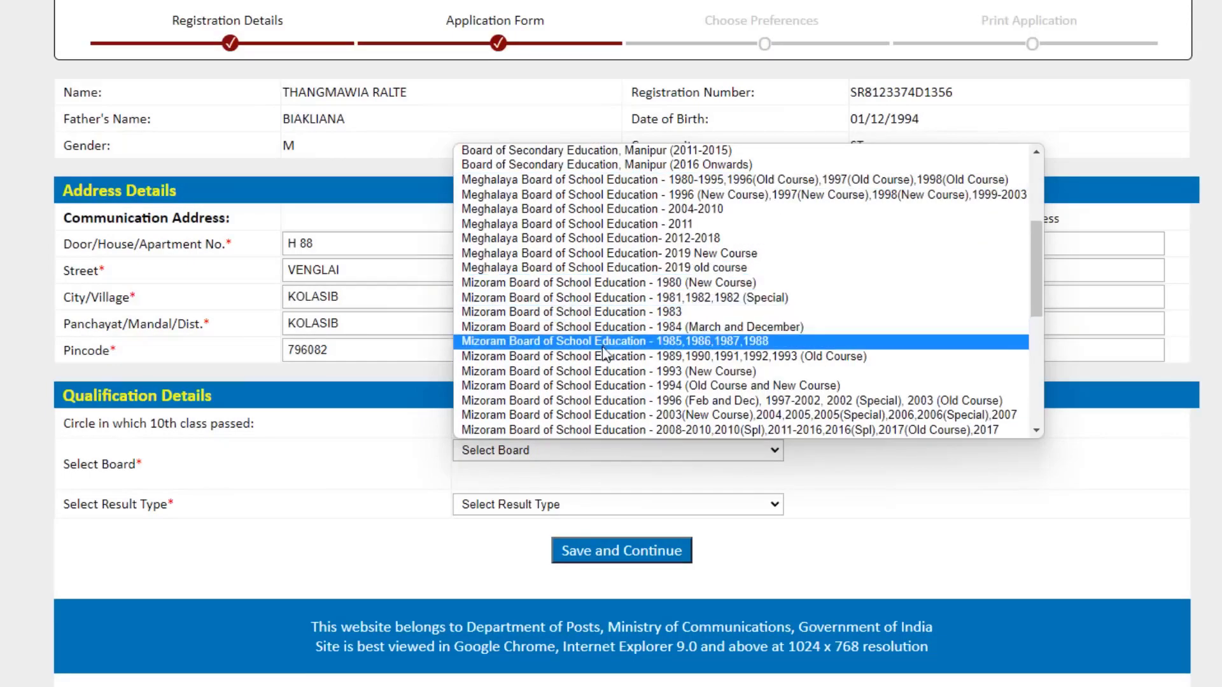
scroll(586, 371, down, 4)
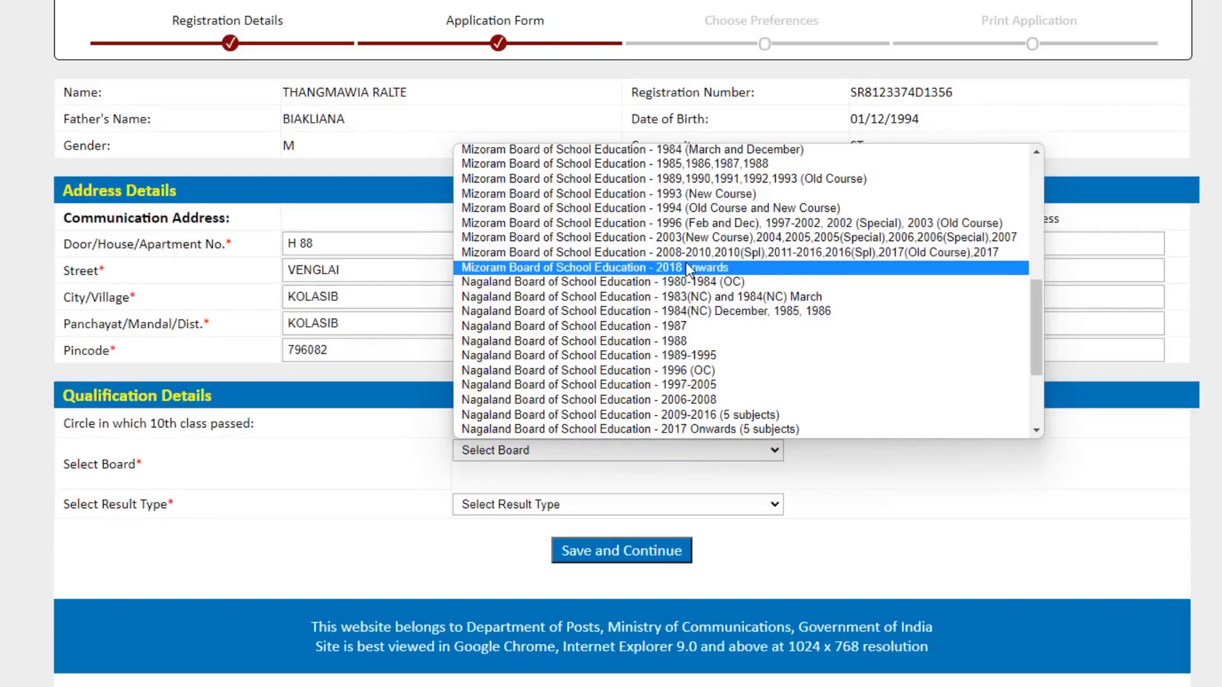
click(661, 237)
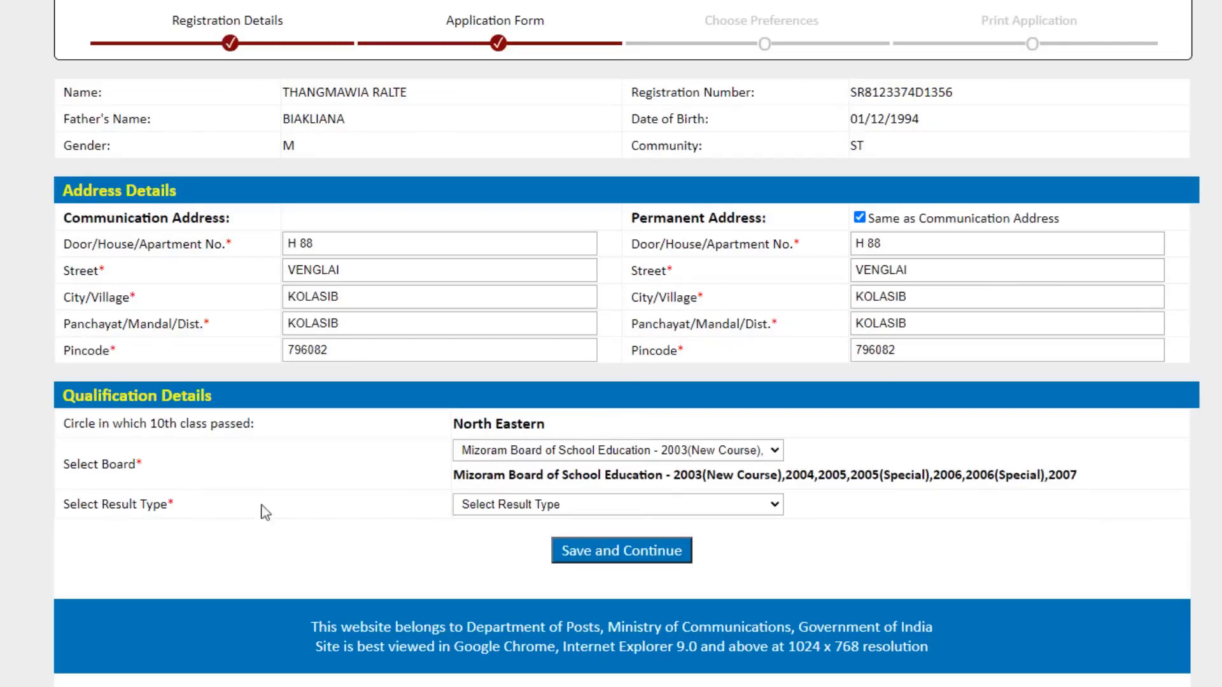
click(508, 503)
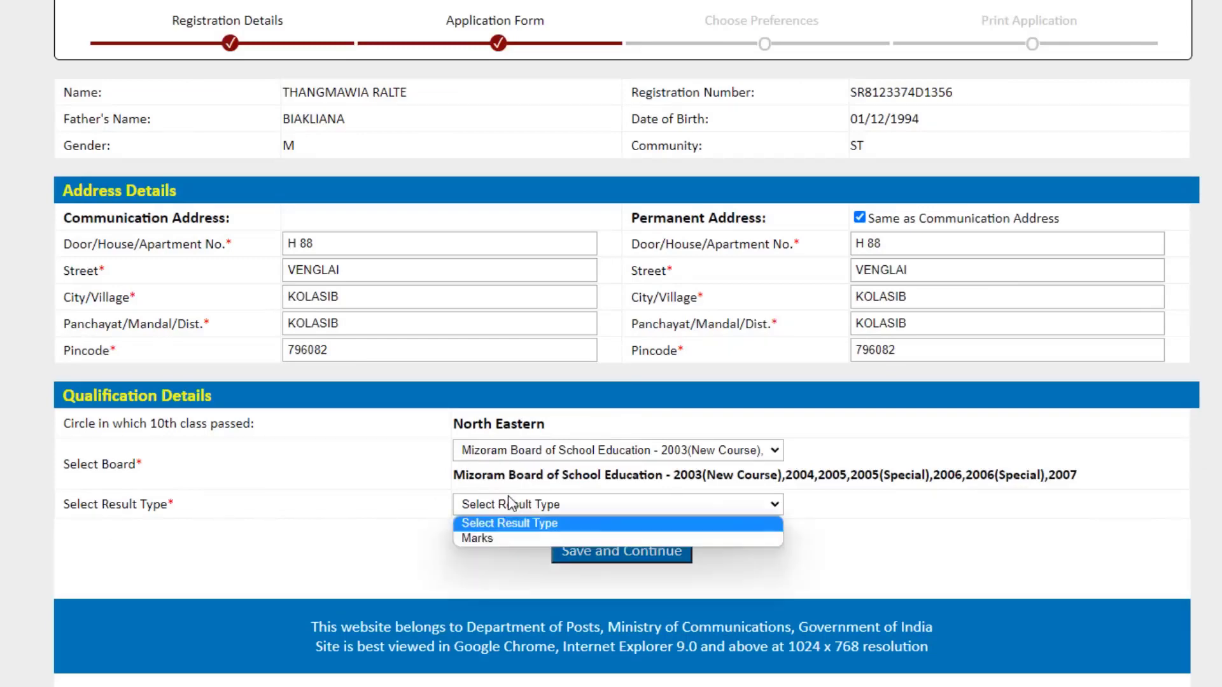
click(507, 534)
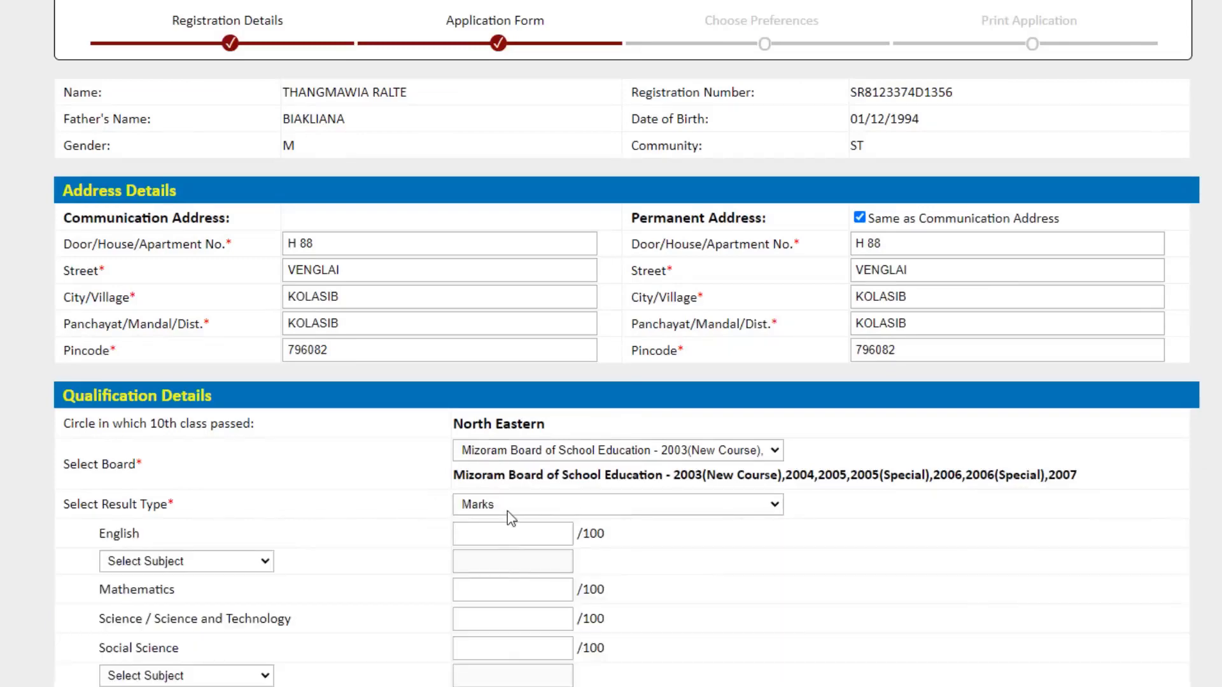
Enter 80 marks for English, and select MIL - Mizo as the language subject with 85 marks.
scroll(507, 511, down, 3)
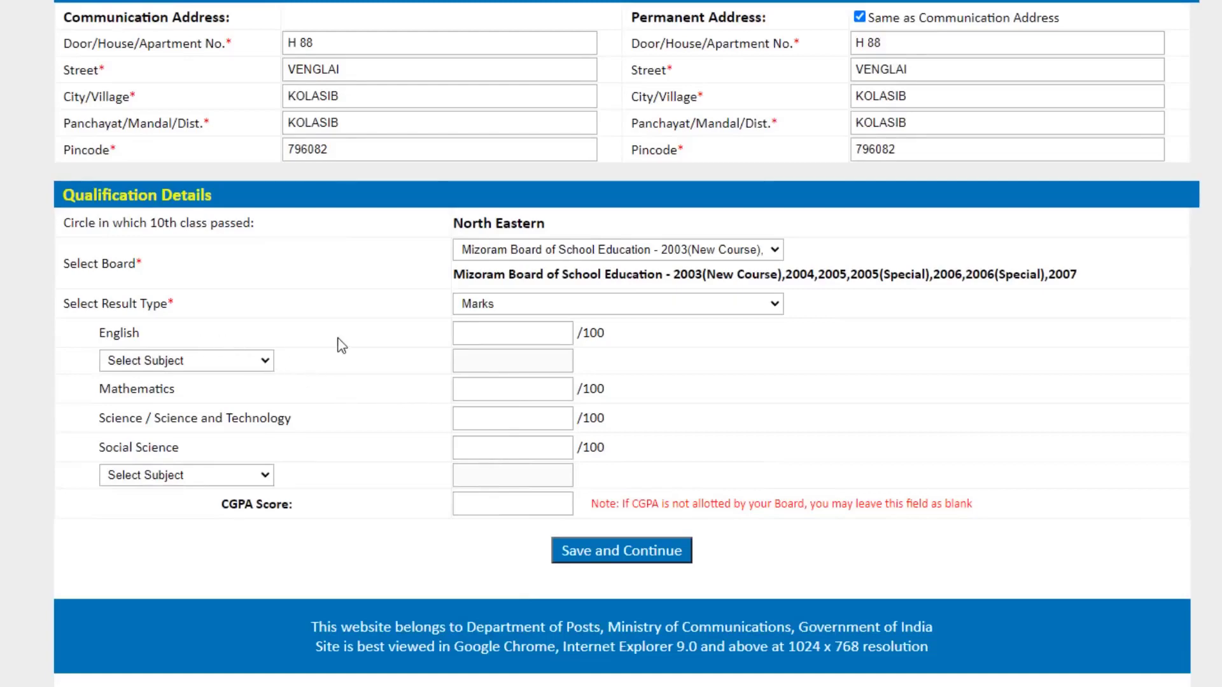
click(473, 333)
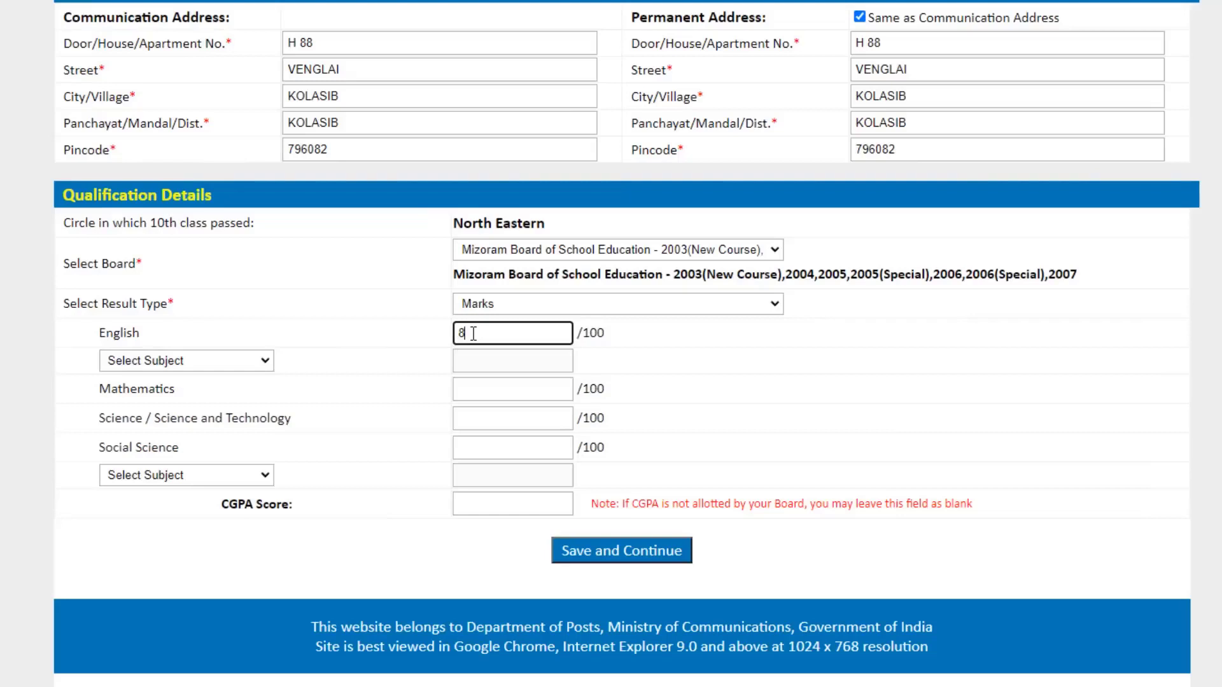
text(80)
click(472, 354)
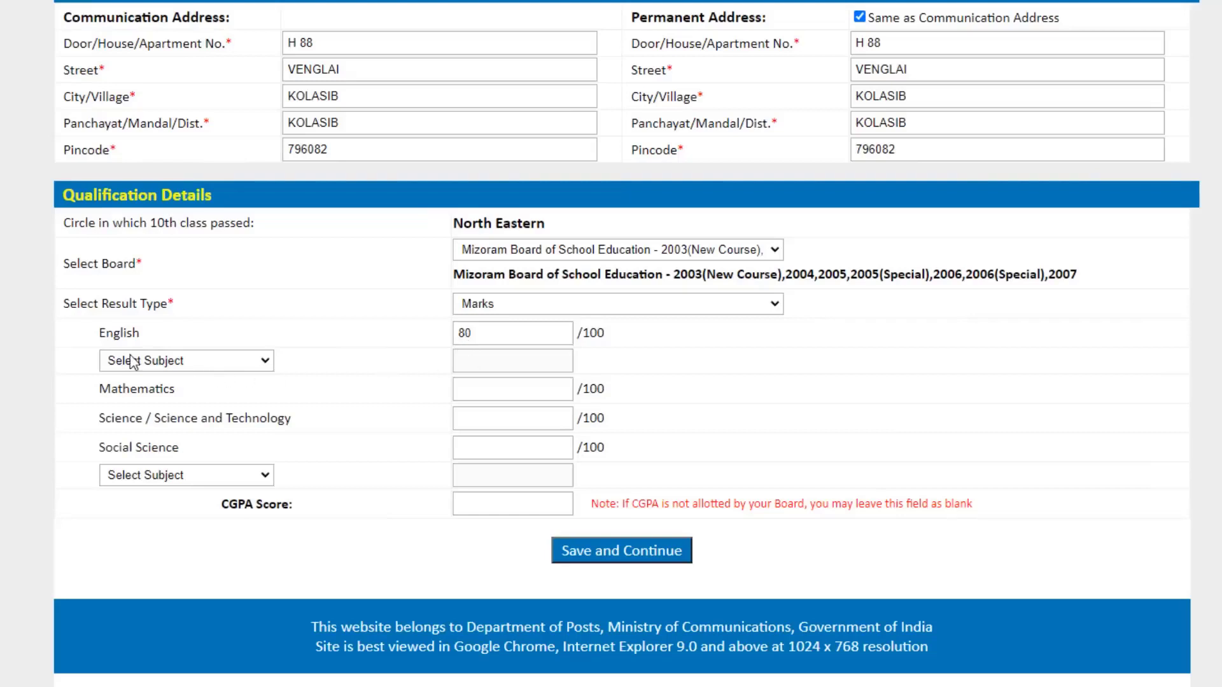
click(185, 361)
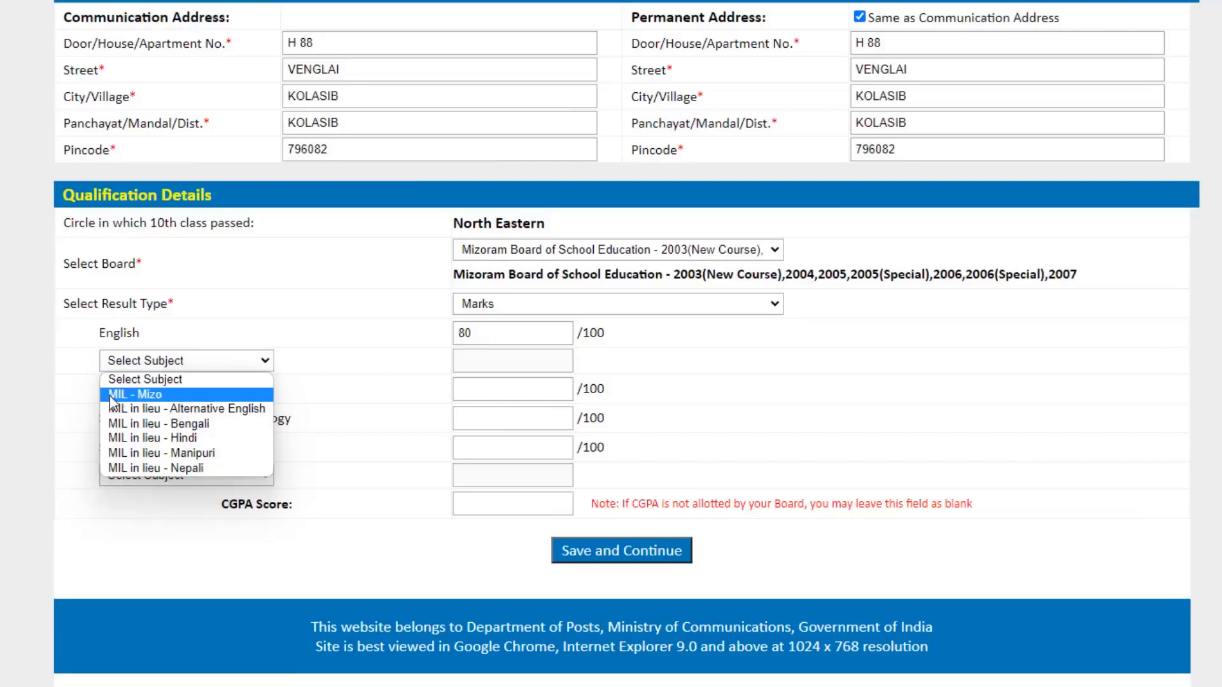
click(145, 395)
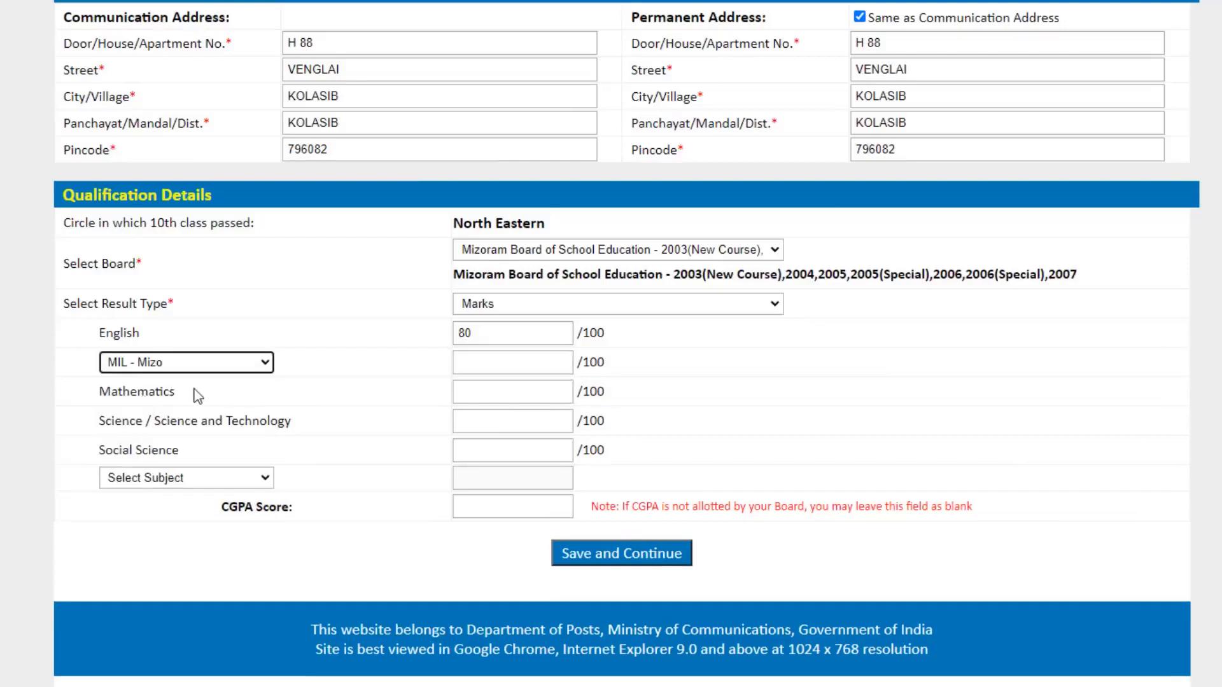
click(266, 363)
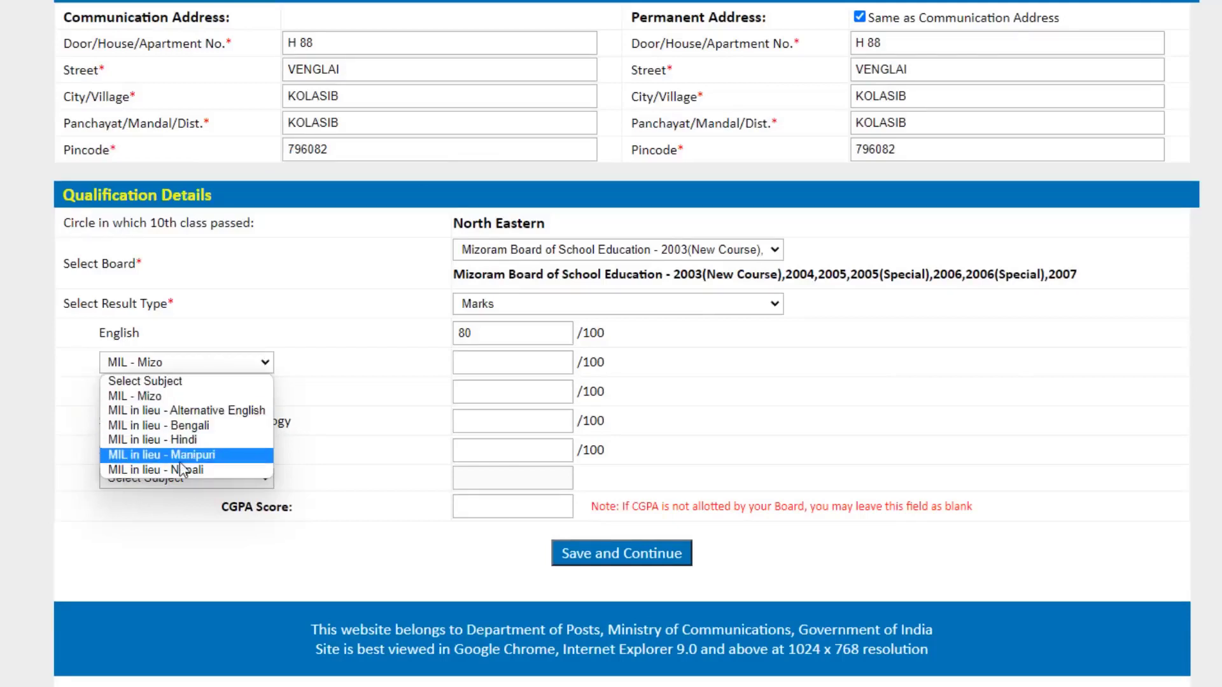
click(229, 354)
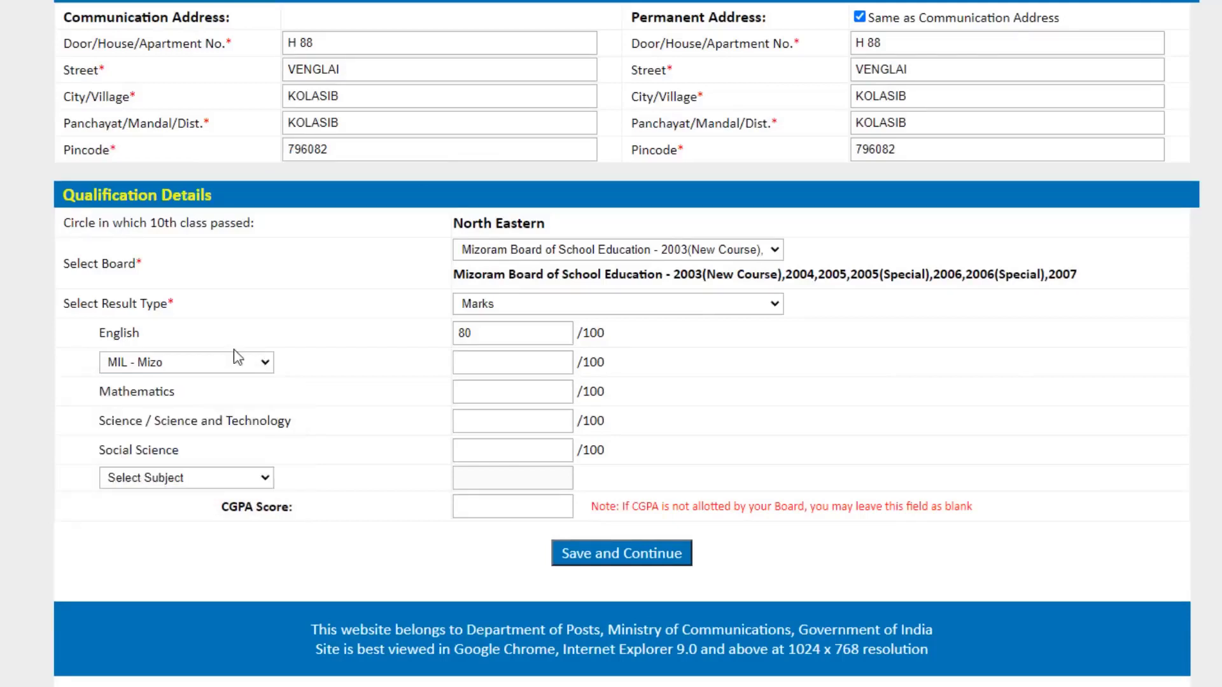
click(499, 360)
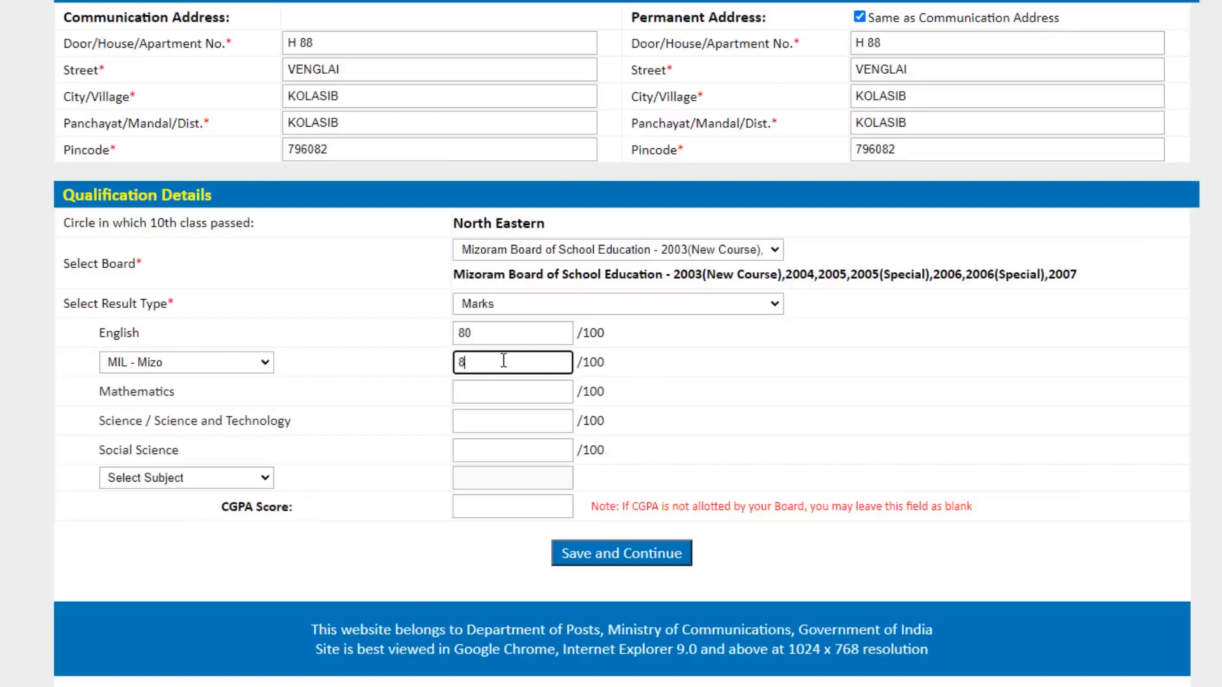
Enter marks of 80 for Mathematics, 78 for Science / Science and Technology and 90 for Social Science.
click(478, 391)
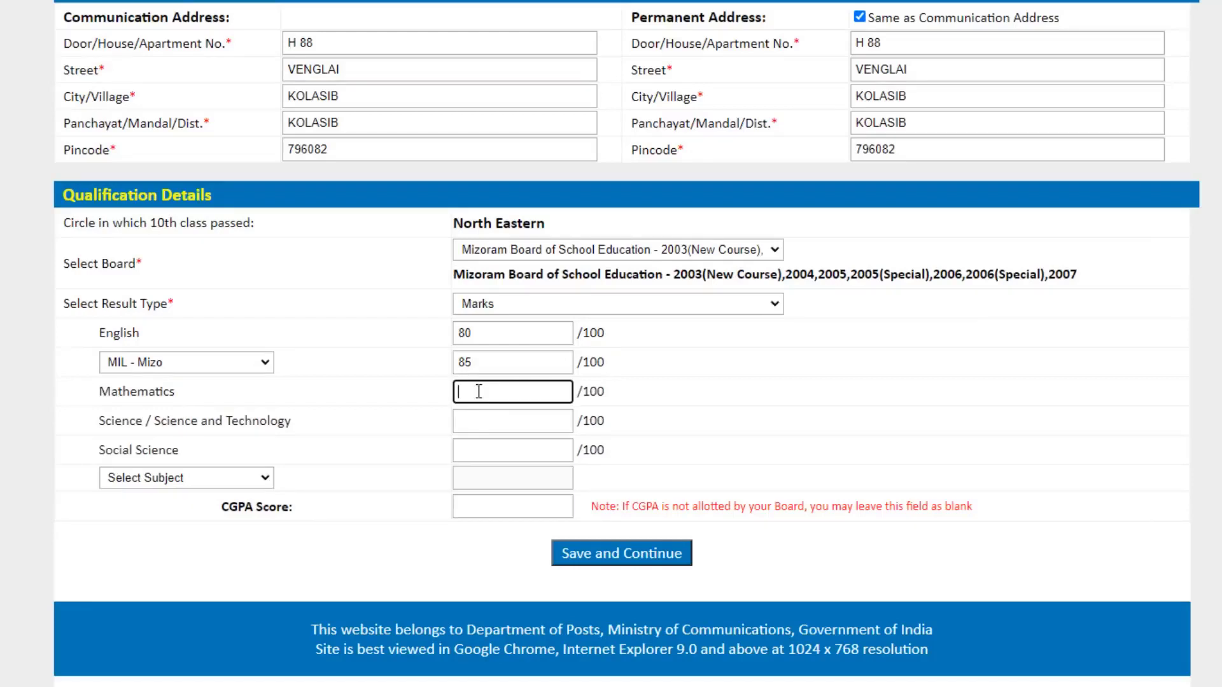
click(479, 421)
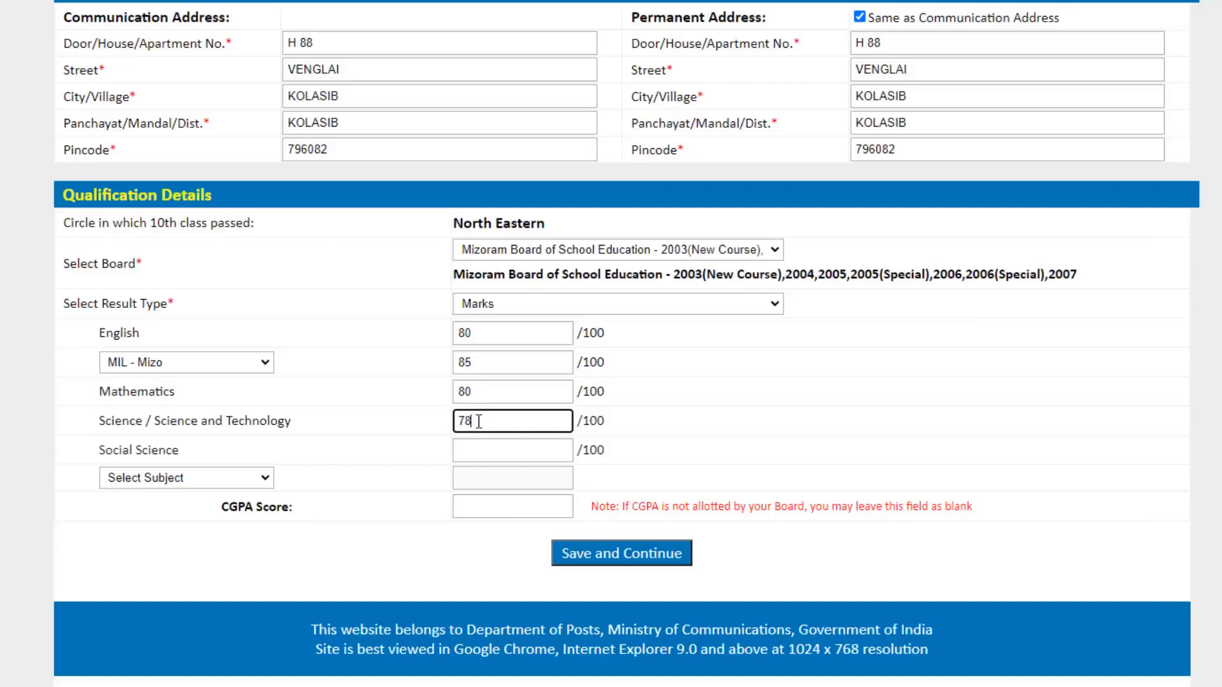
click(478, 457)
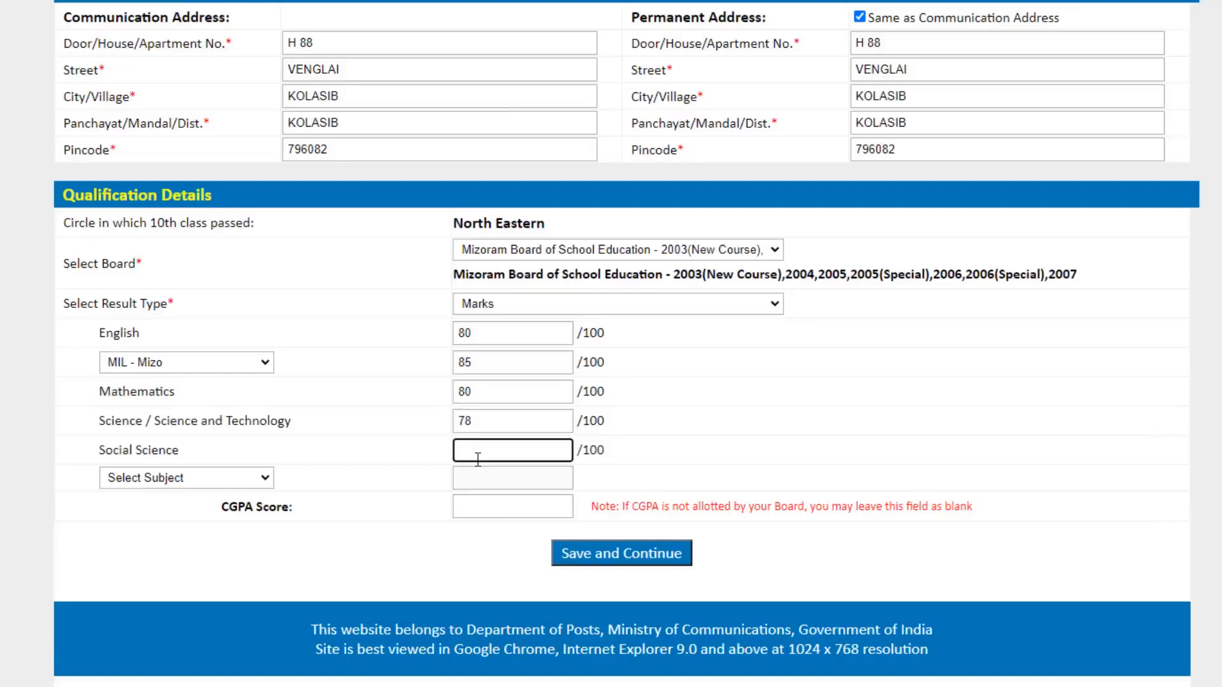
text(90)
Select Additional - Information Technology as the additional subject and enter 90 marks for it.
click(261, 483)
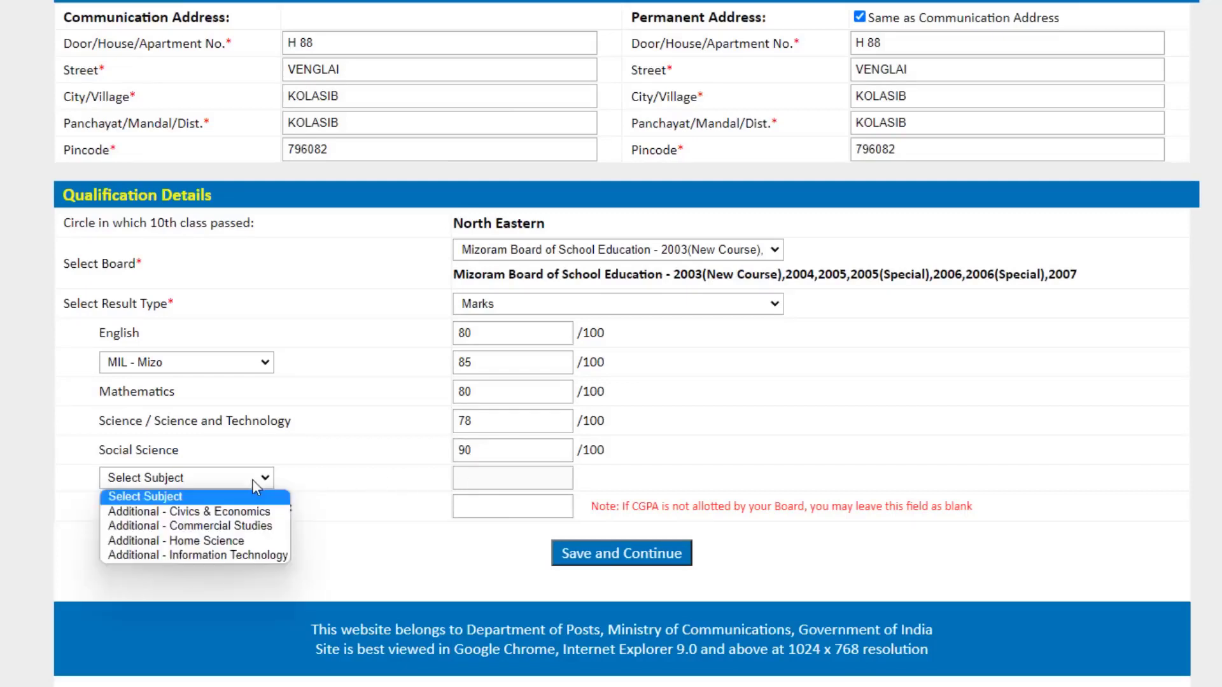
click(220, 554)
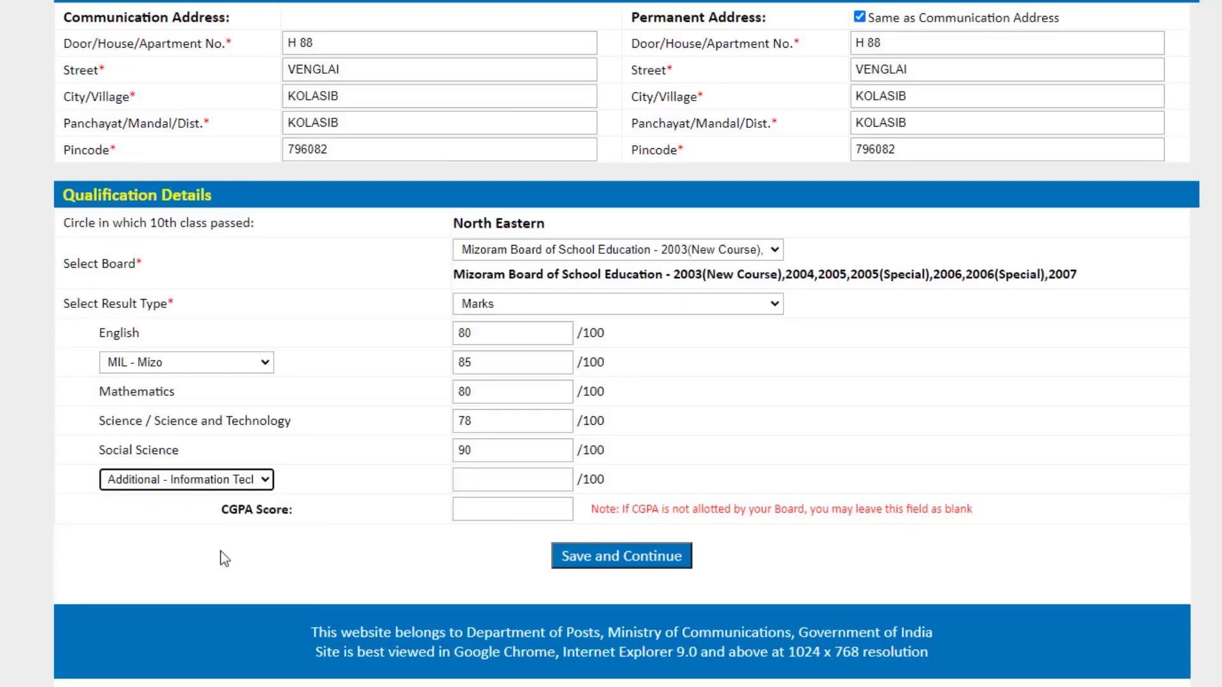
click(495, 483)
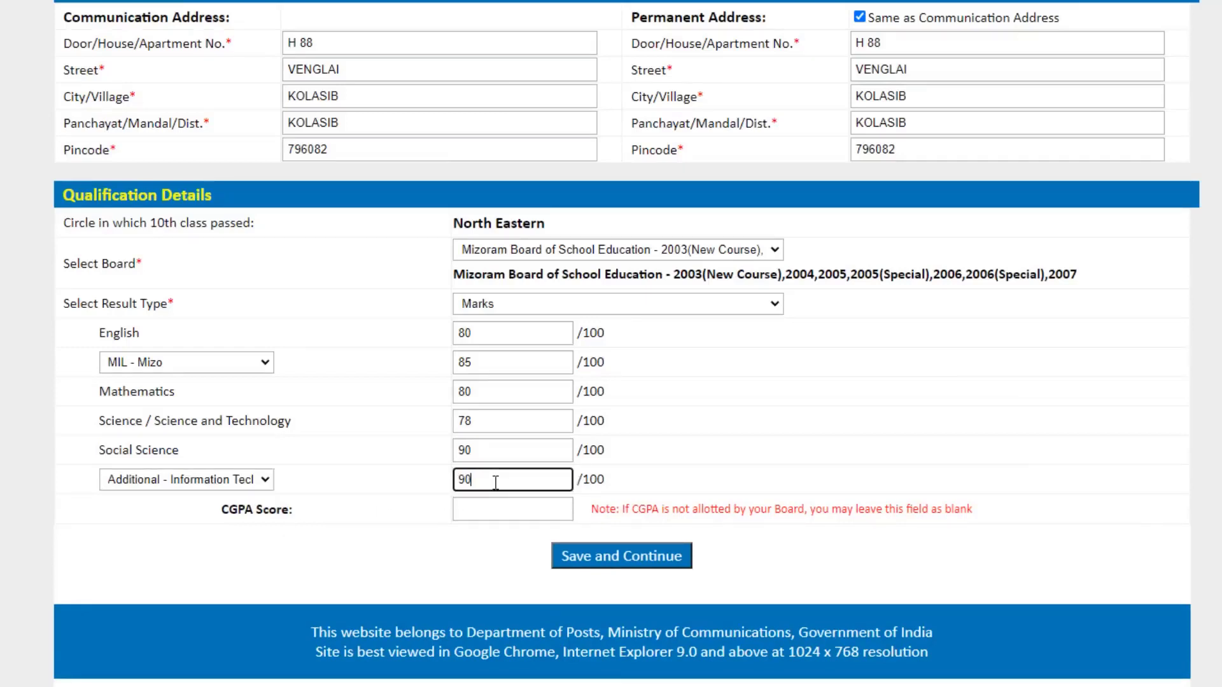
click(496, 506)
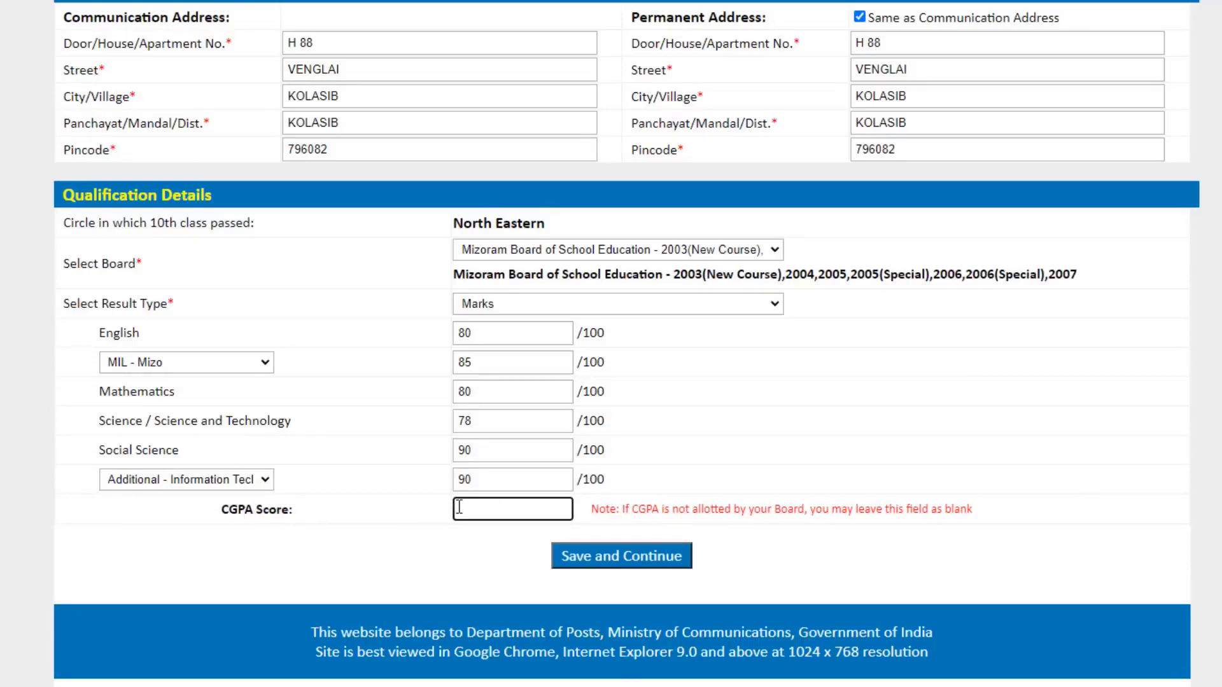
Switch to the Calculator, place it clear of the marks fields, and multiply 9 by 9.5.
key(super)
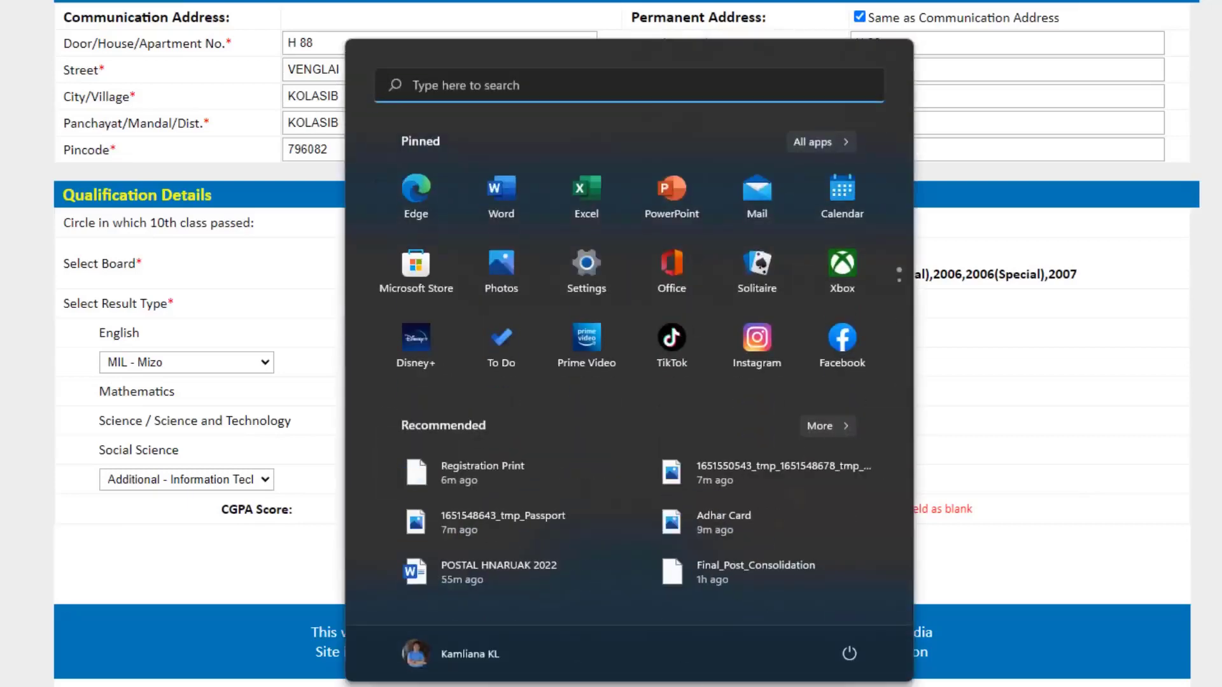
key(super)
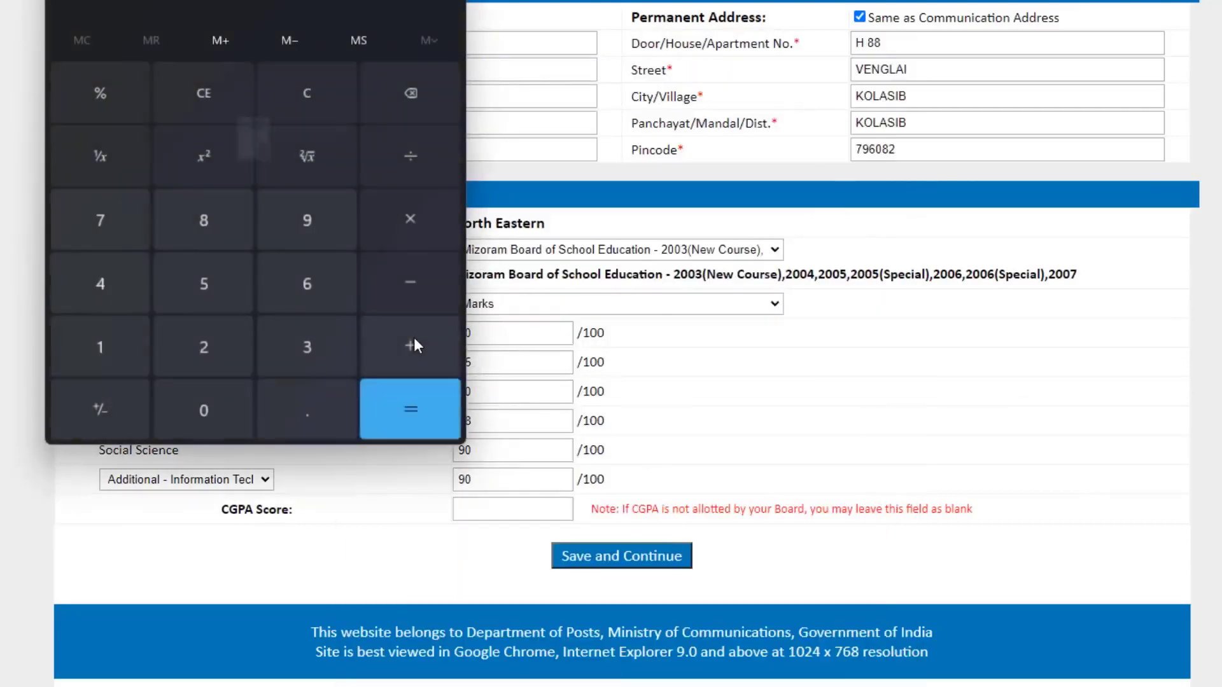
drag(280, 0, 866, 0)
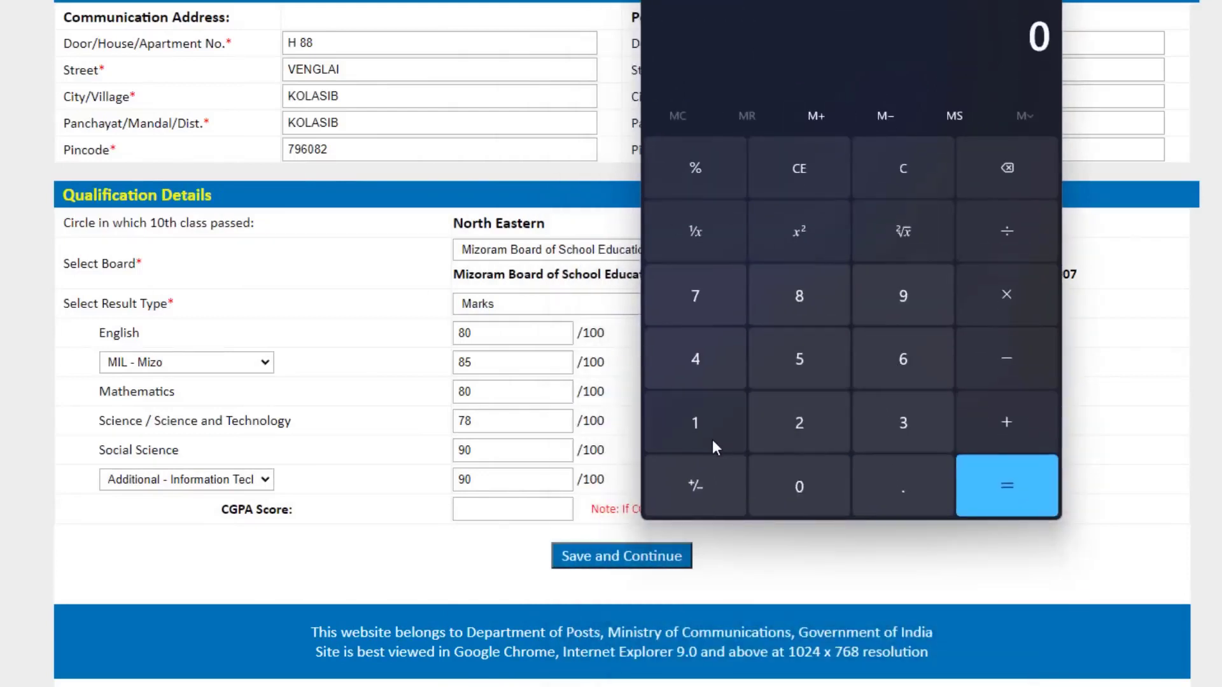
click(903, 314)
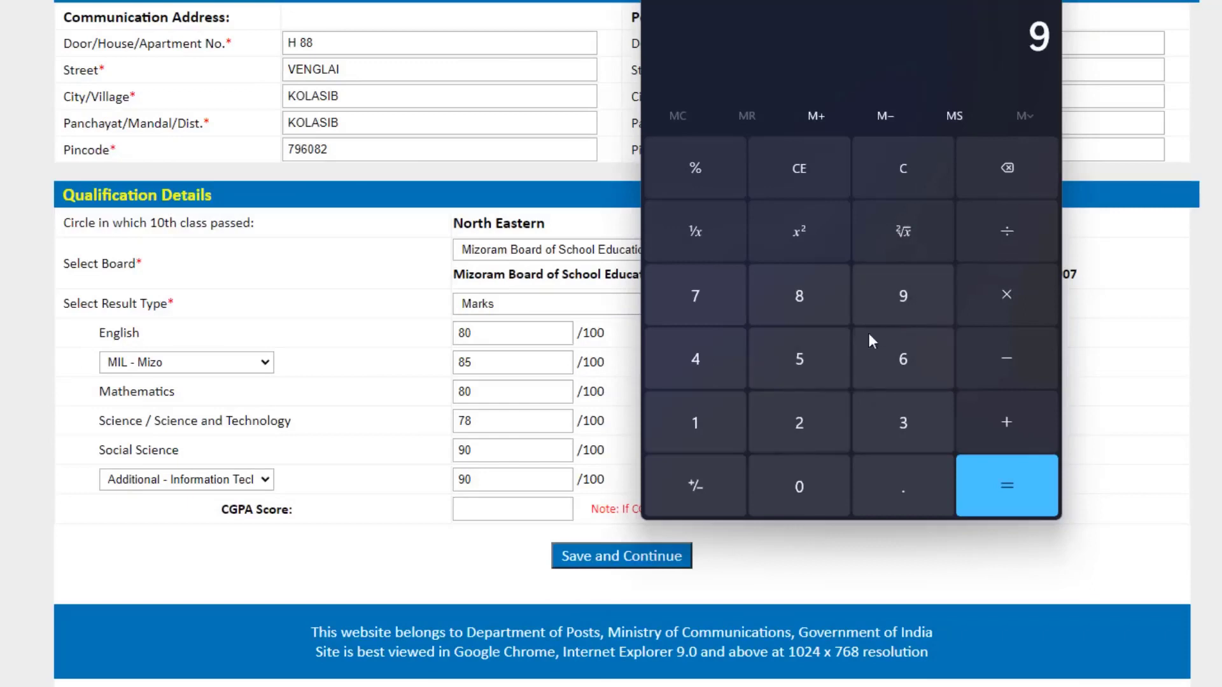
click(999, 299)
click(919, 294)
click(889, 486)
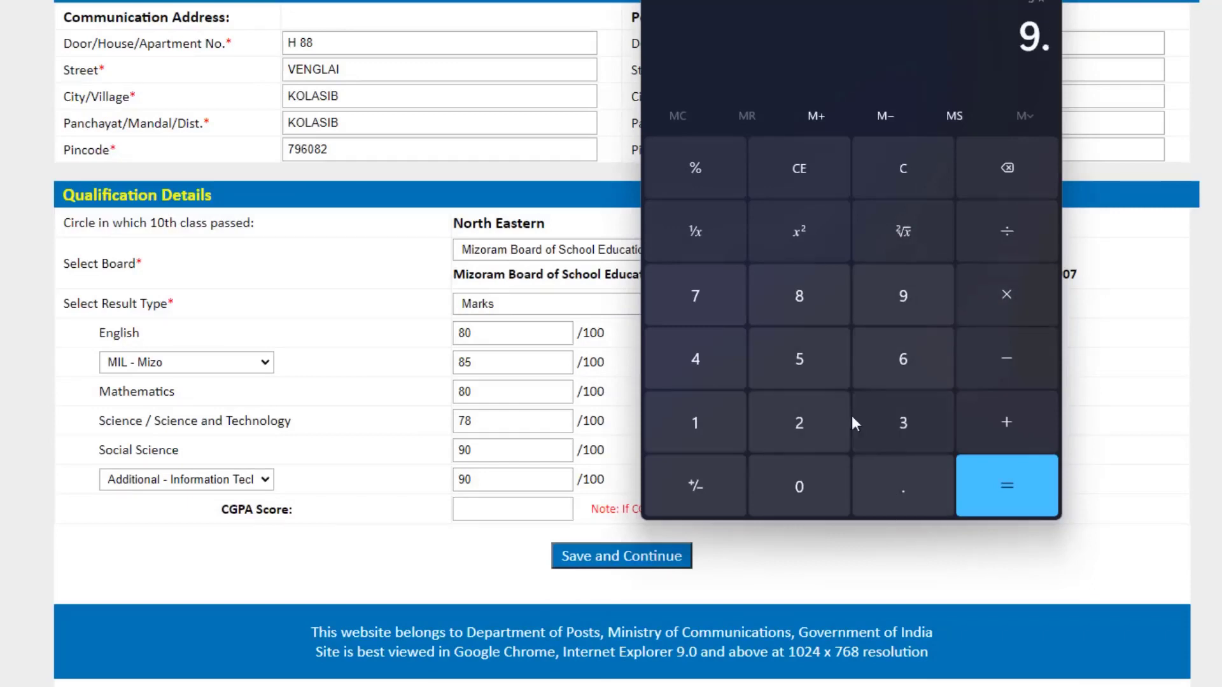
click(819, 365)
click(985, 484)
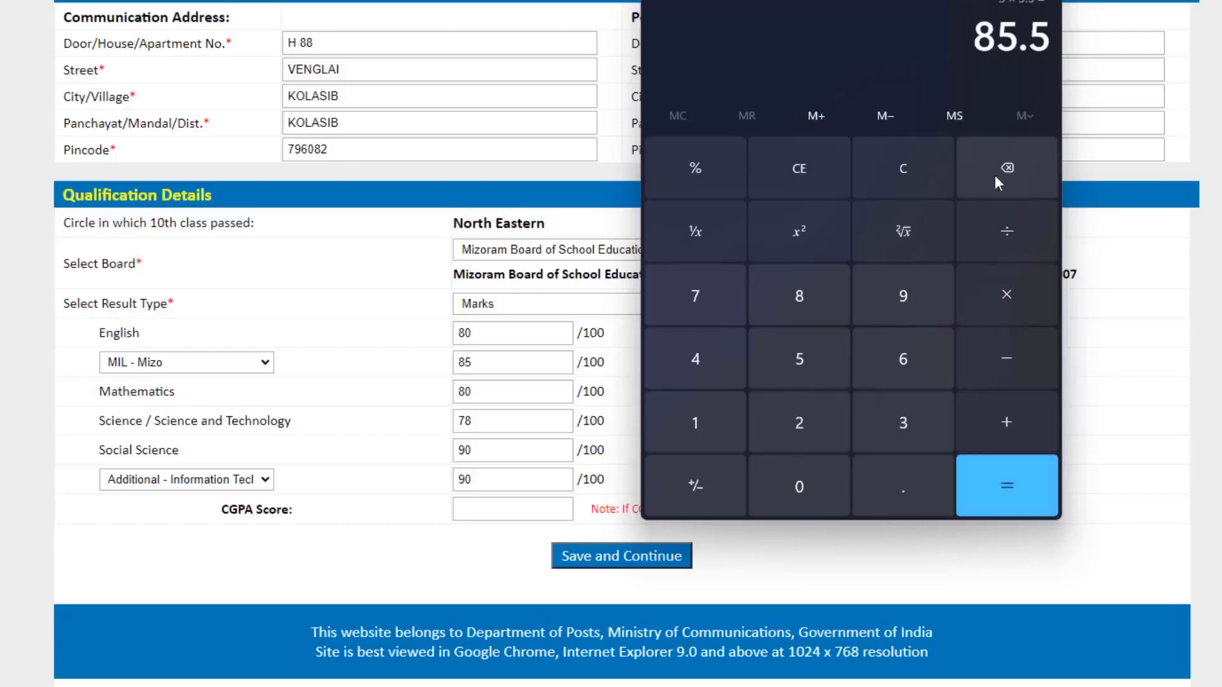
Clear the calculation and multiply 7.2 by 9.5 in the Calculator.
click(911, 176)
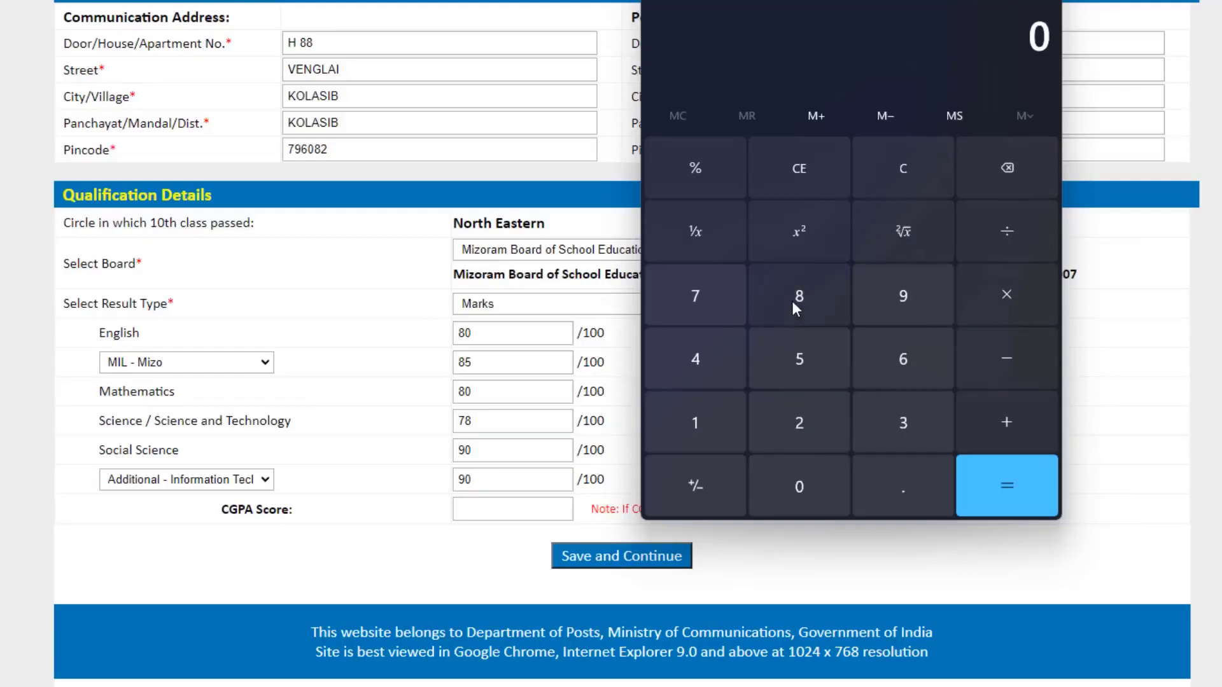
click(702, 308)
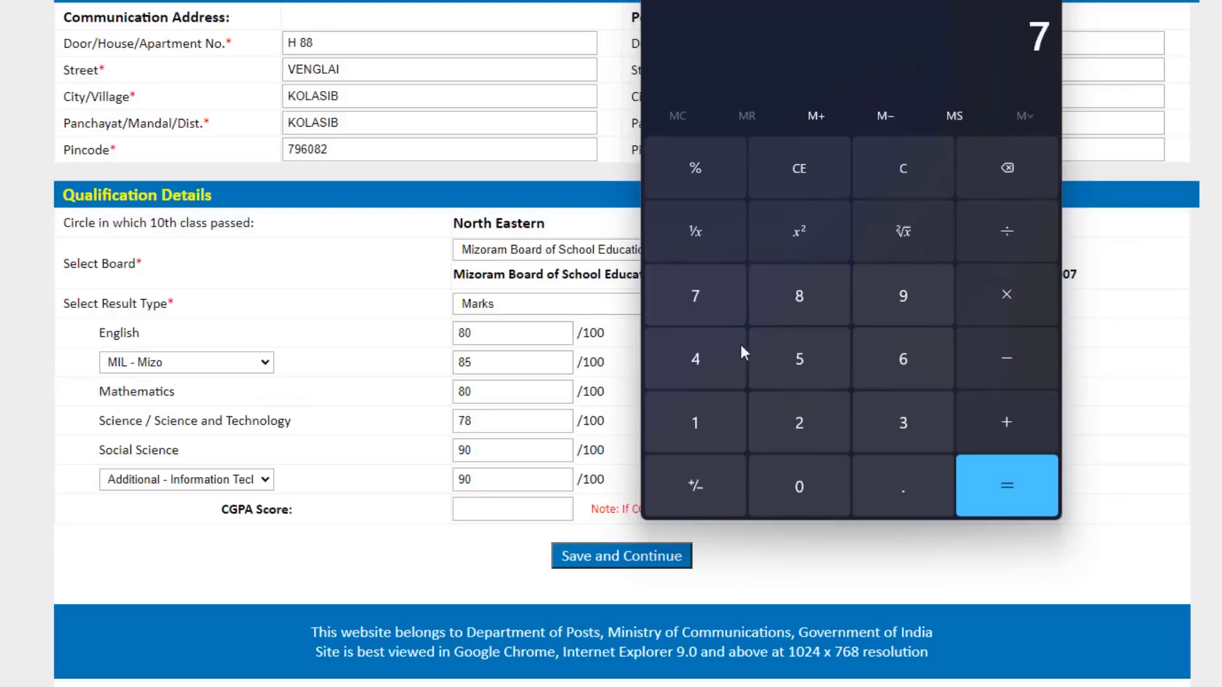
click(884, 479)
click(801, 401)
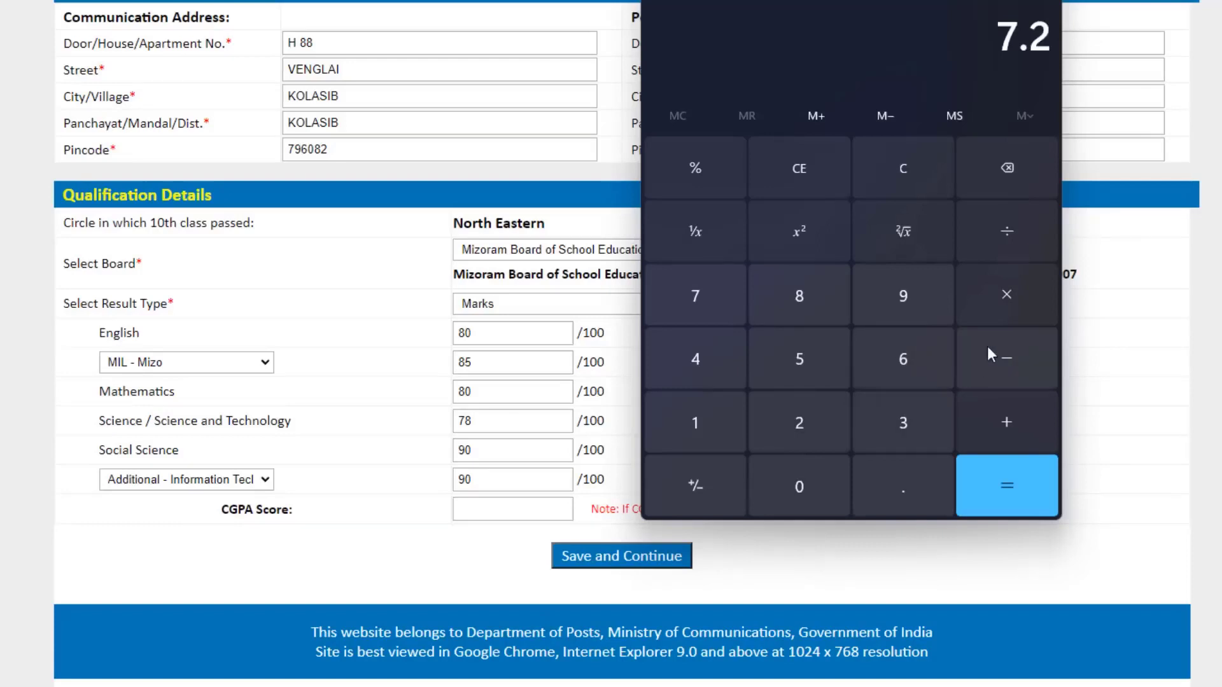
click(1013, 302)
click(926, 311)
click(892, 457)
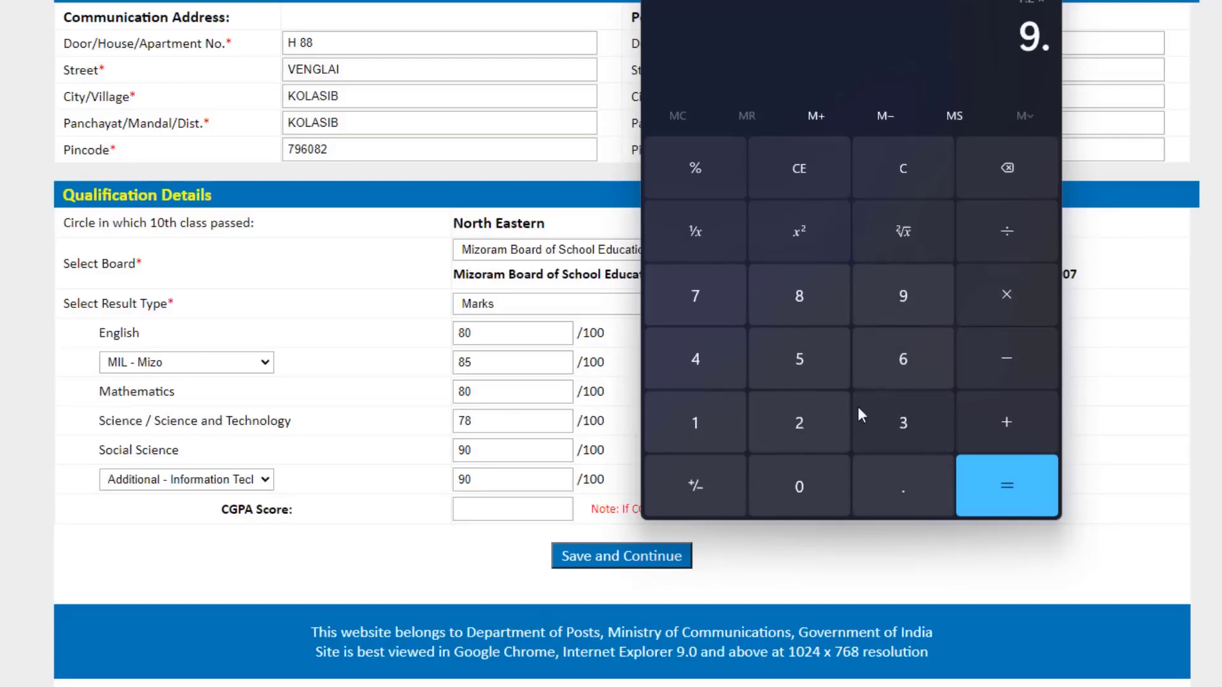
click(797, 347)
click(1007, 483)
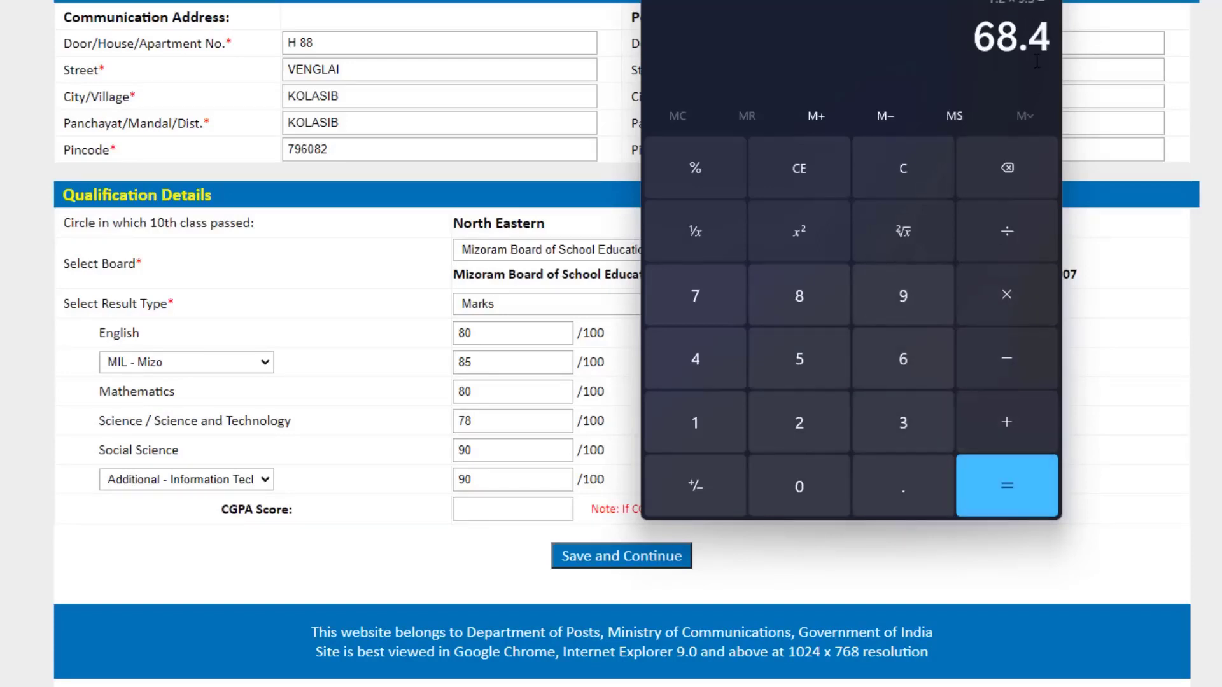
Save the application form with the CGPA score left blank, and select Mizoram as the division applying for.
click(509, 506)
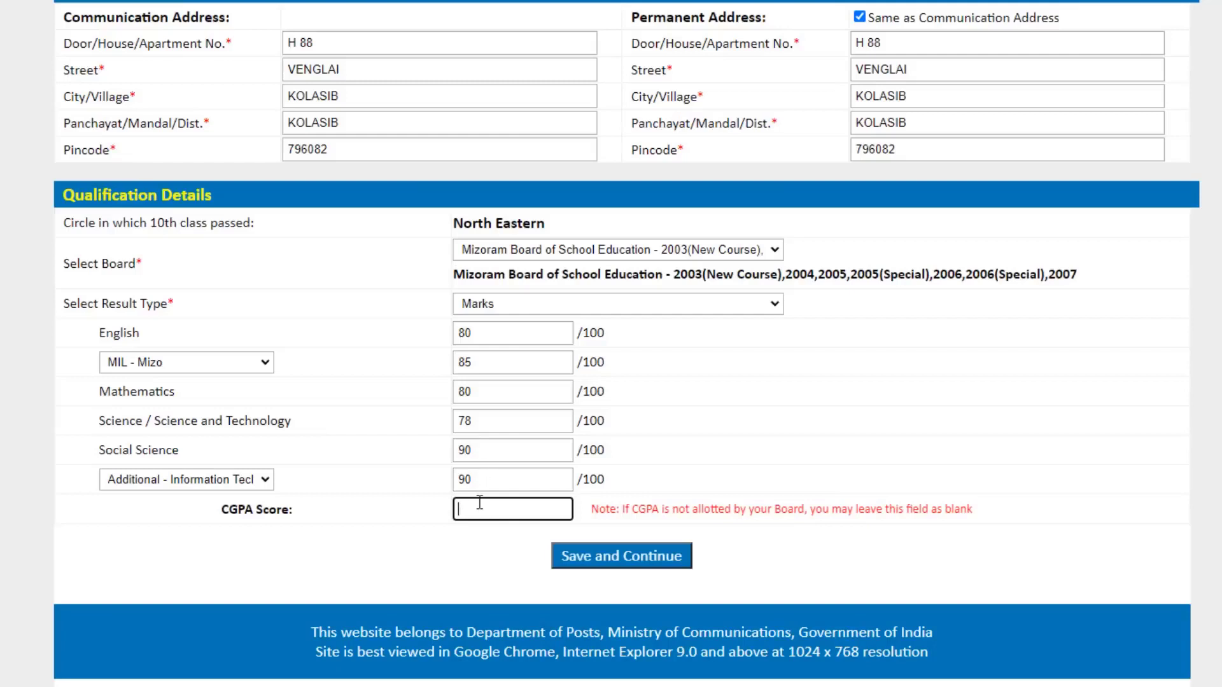
click(616, 559)
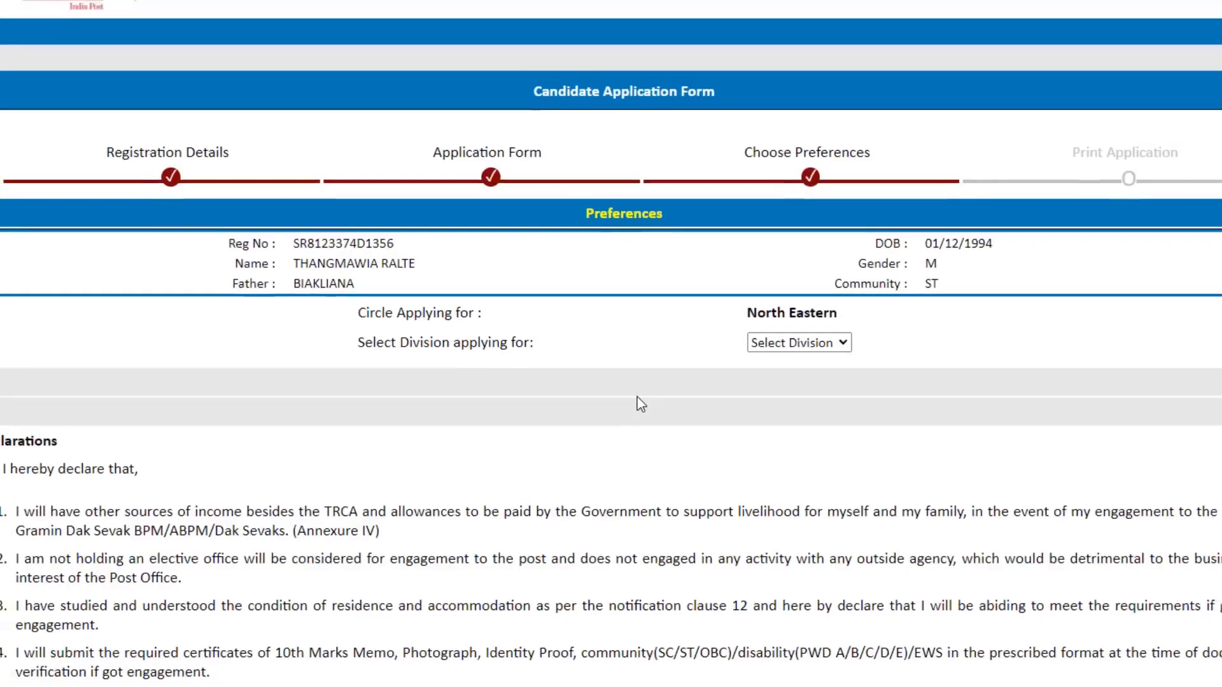
scroll(644, 407, down, 2)
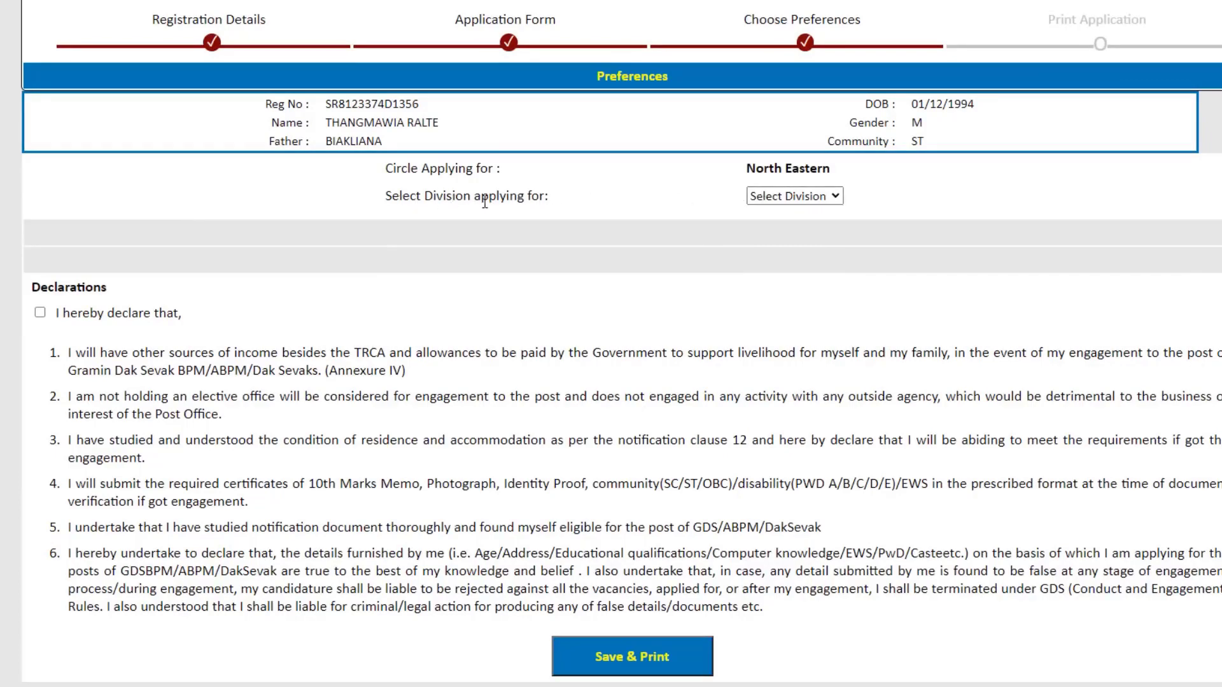
click(766, 199)
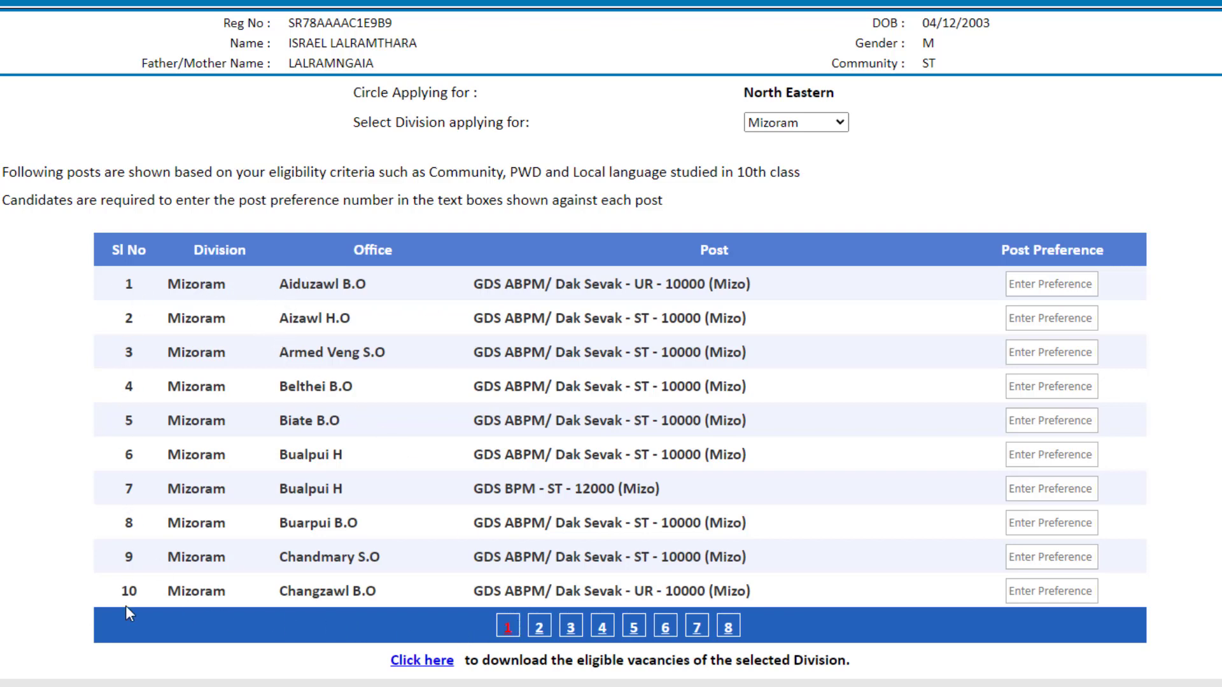
Look through pages 2, 6 and 8 of the eligible Mizoram posts and return to page 1.
click(538, 629)
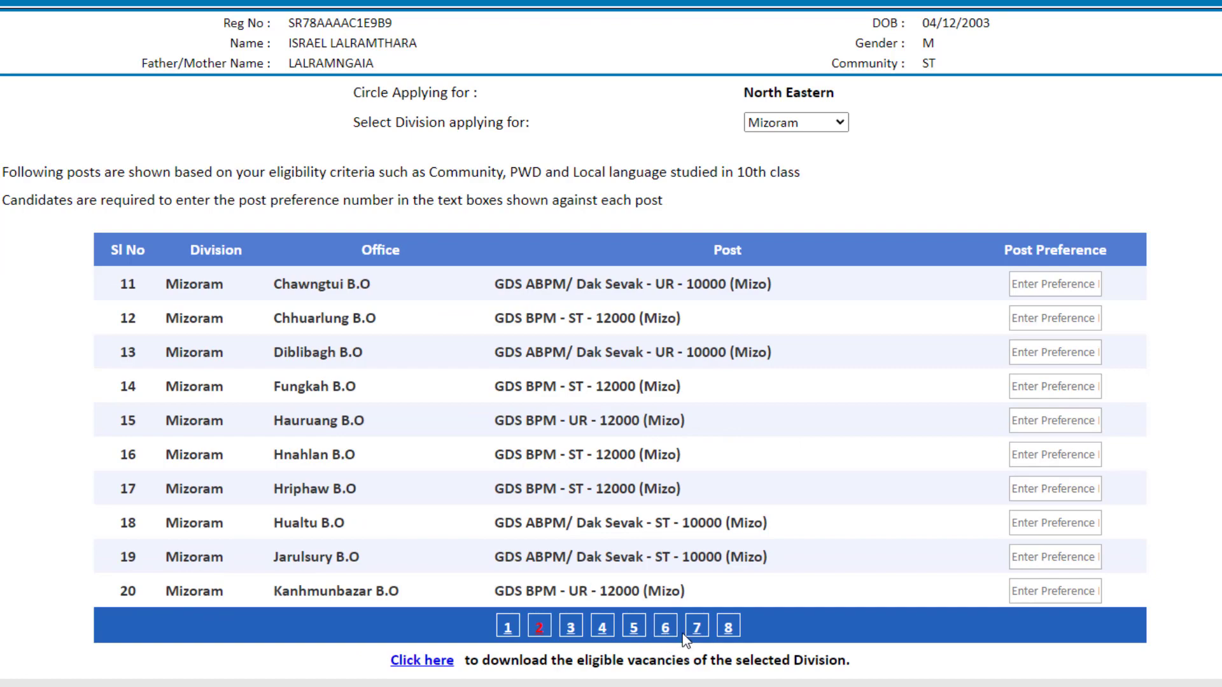
click(665, 629)
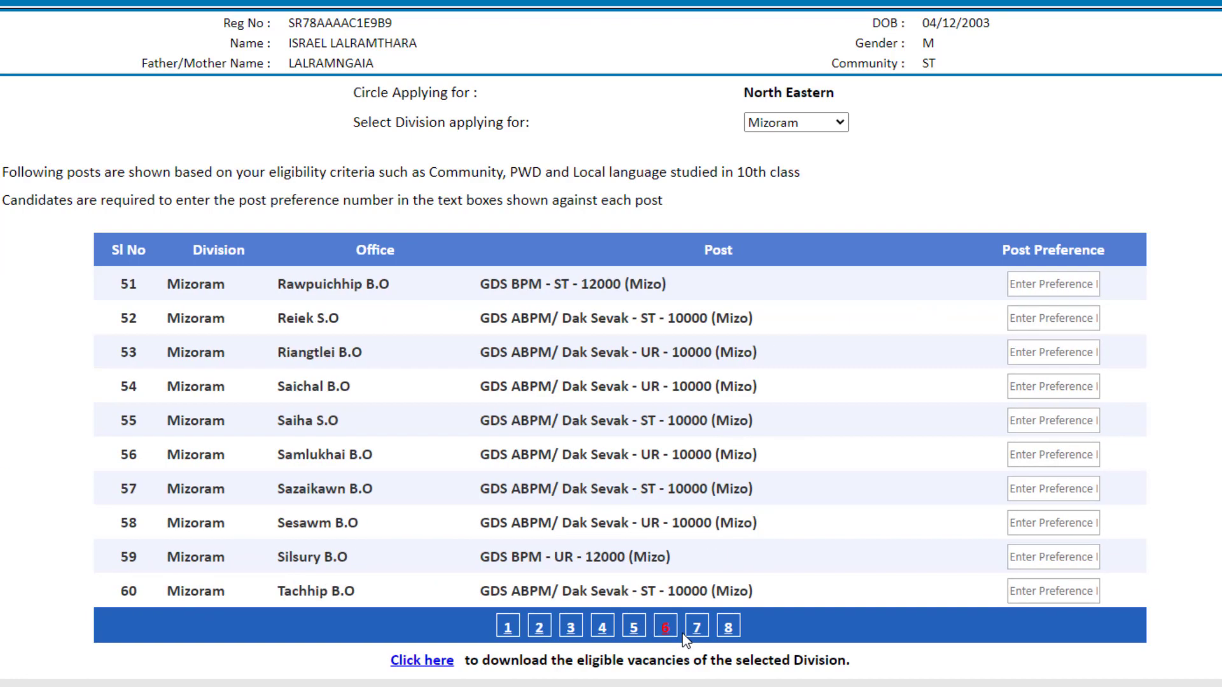
click(728, 630)
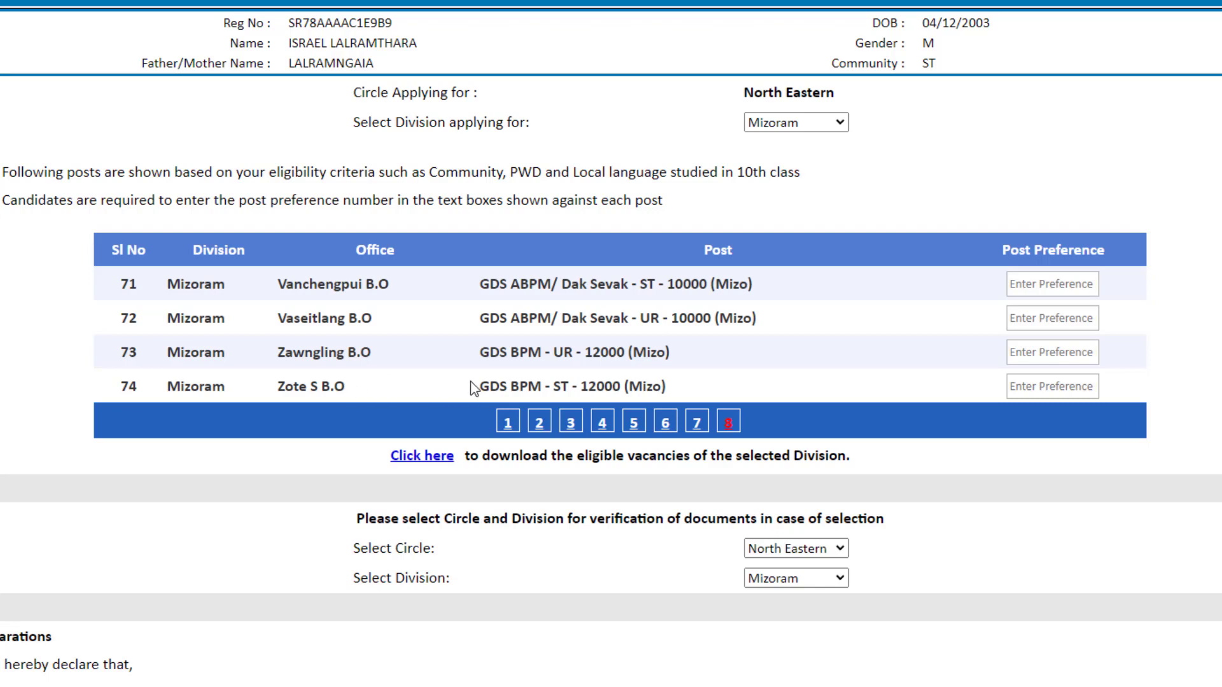
click(518, 424)
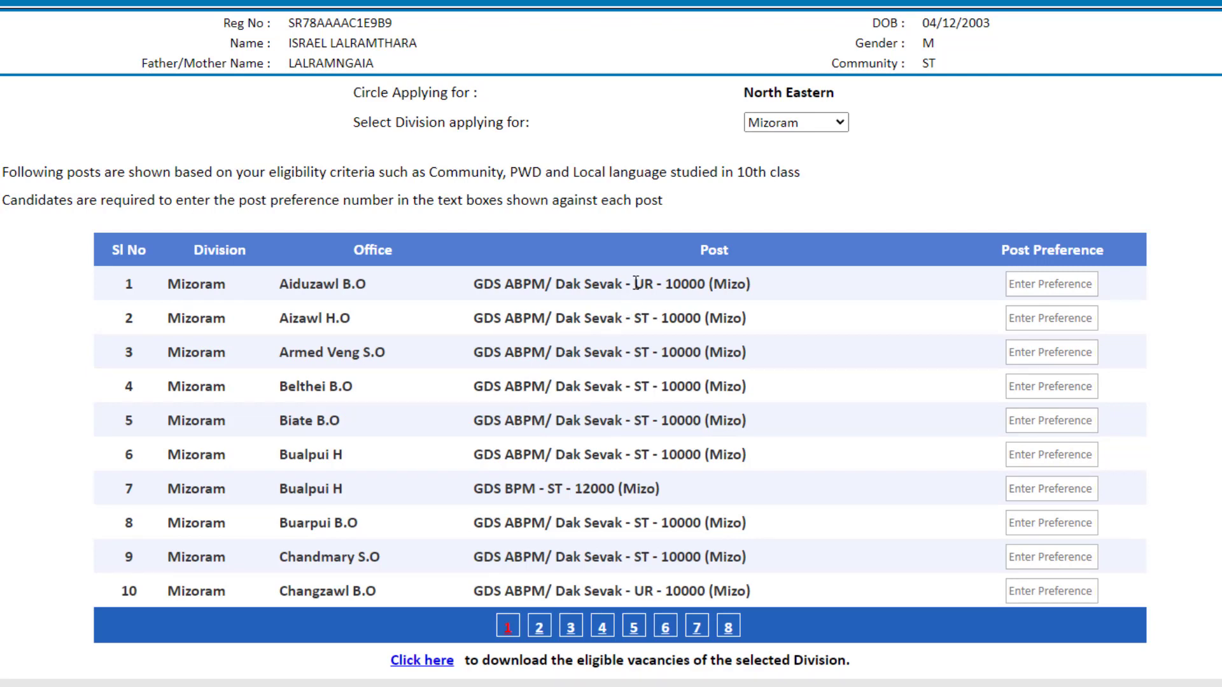
Examine the community category and pay amount shown for the posts on page 1 of the list.
drag(635, 282, 648, 283)
drag(641, 327, 654, 327)
click(636, 386)
drag(646, 316, 632, 317)
click(630, 370)
drag(669, 285, 706, 286)
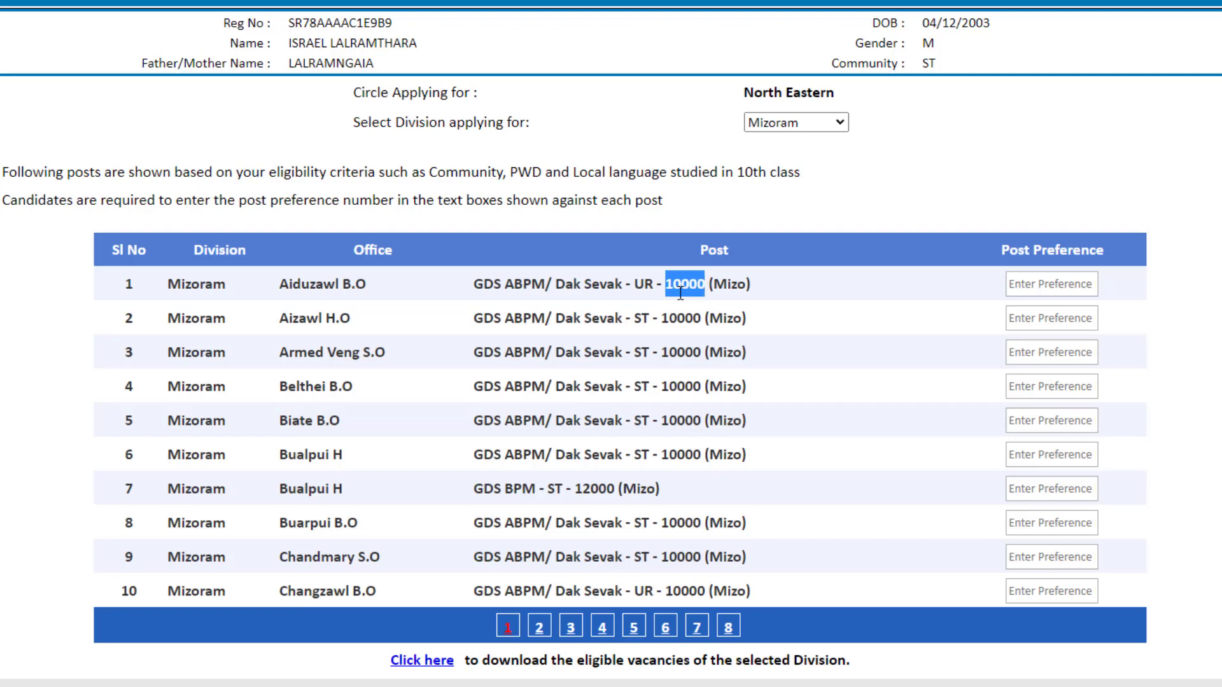
click(680, 294)
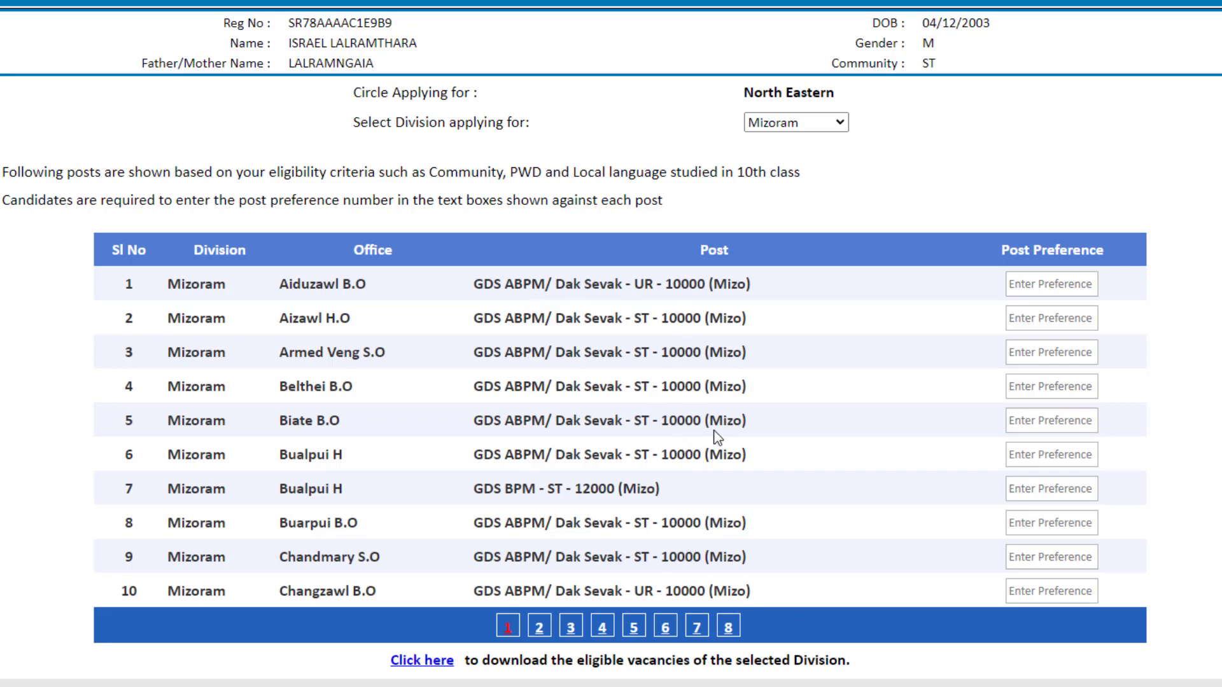
Examine the pay amount and BPM designation of the Chhuarlung B.O post on page 2 of the list.
click(540, 626)
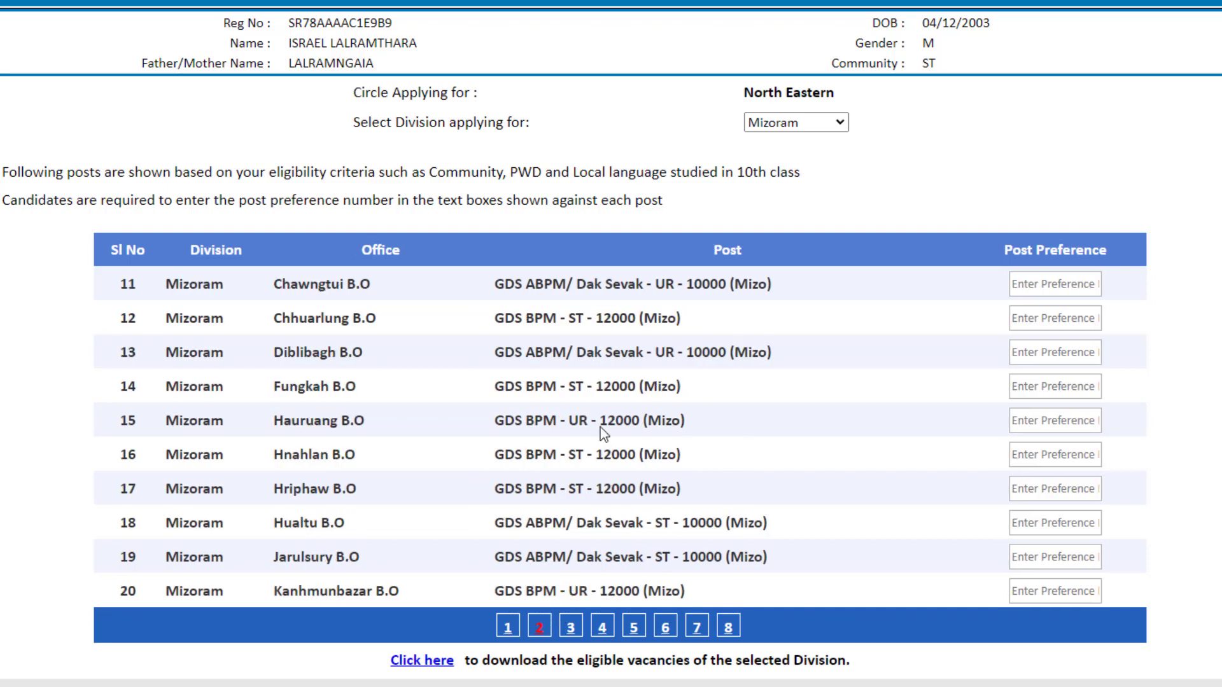
drag(592, 318, 625, 323)
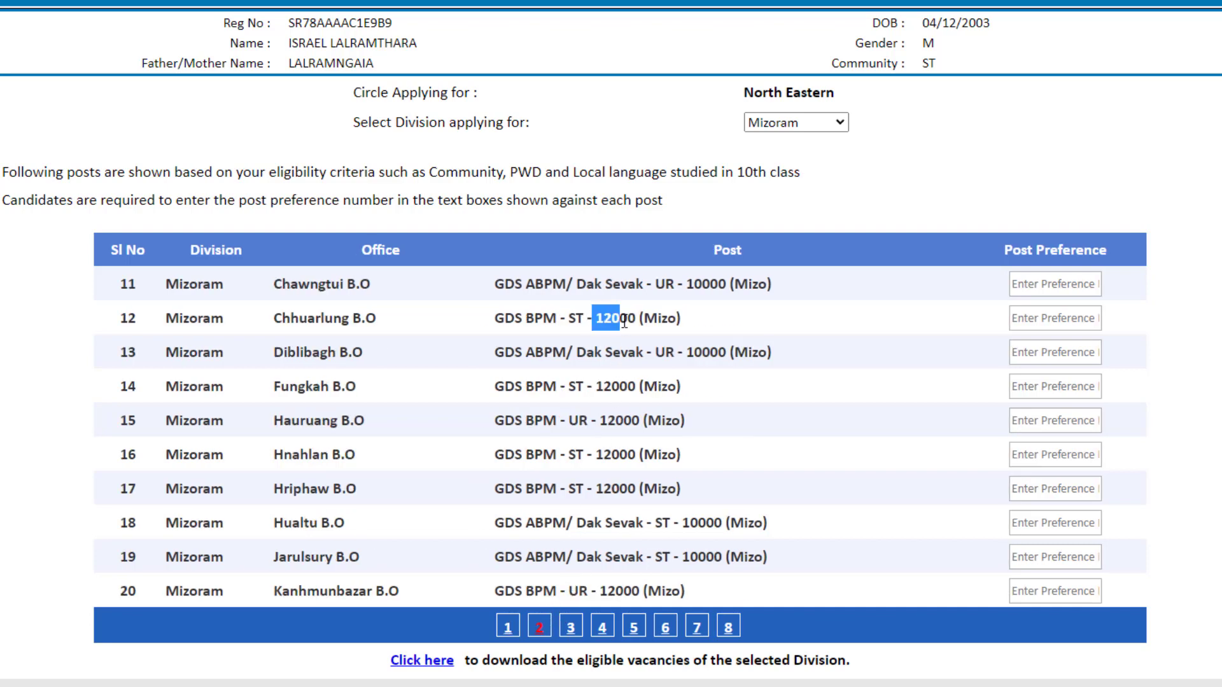
click(541, 322)
double_click(529, 311)
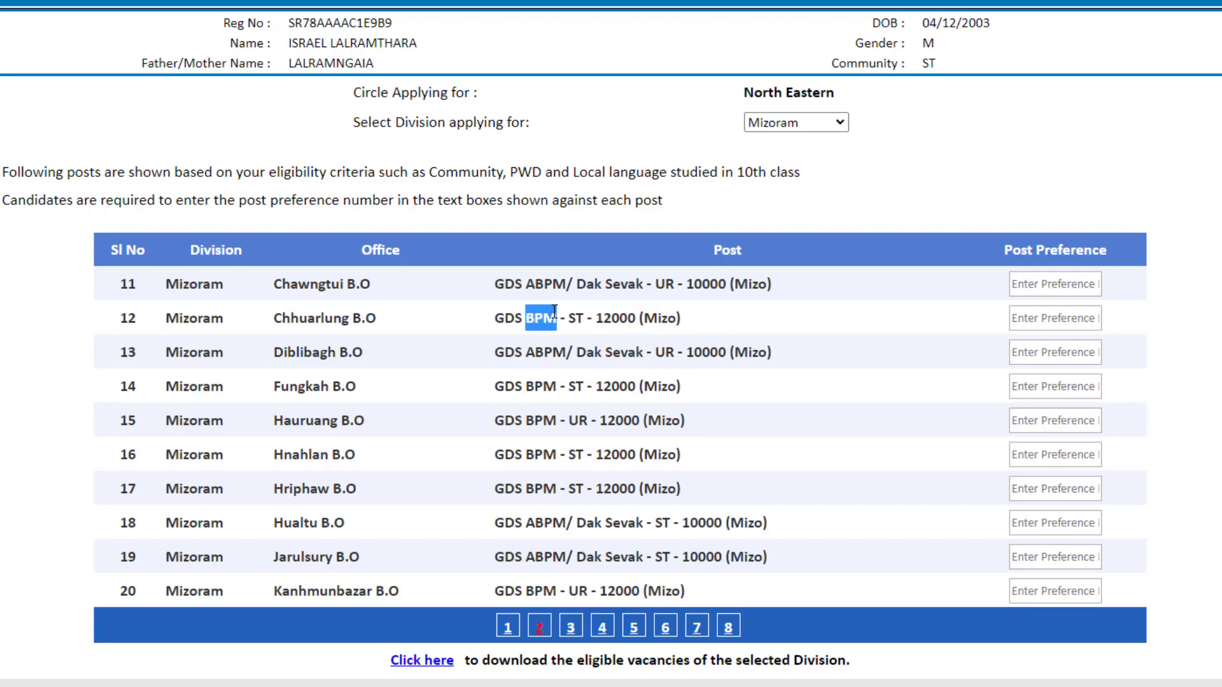
click(536, 342)
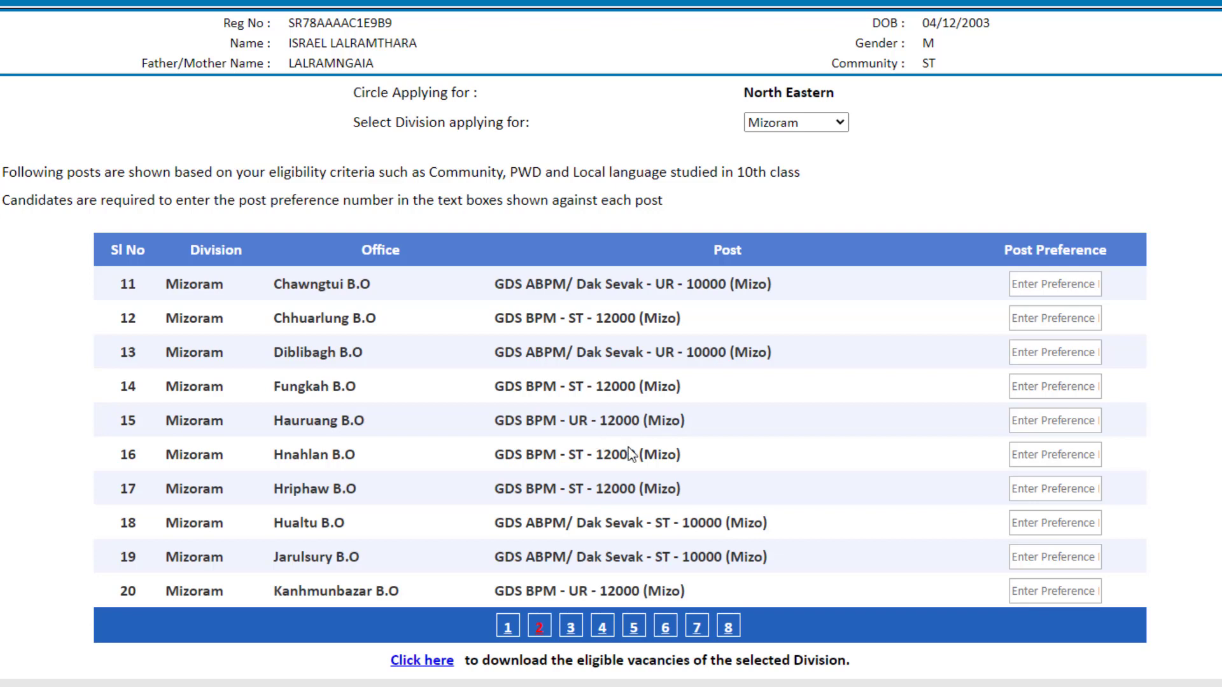
On page 1 of the posts, enter preference 1 for Biate B.O and preference 2 for the GDS BPM post at Bualpui H.
click(507, 630)
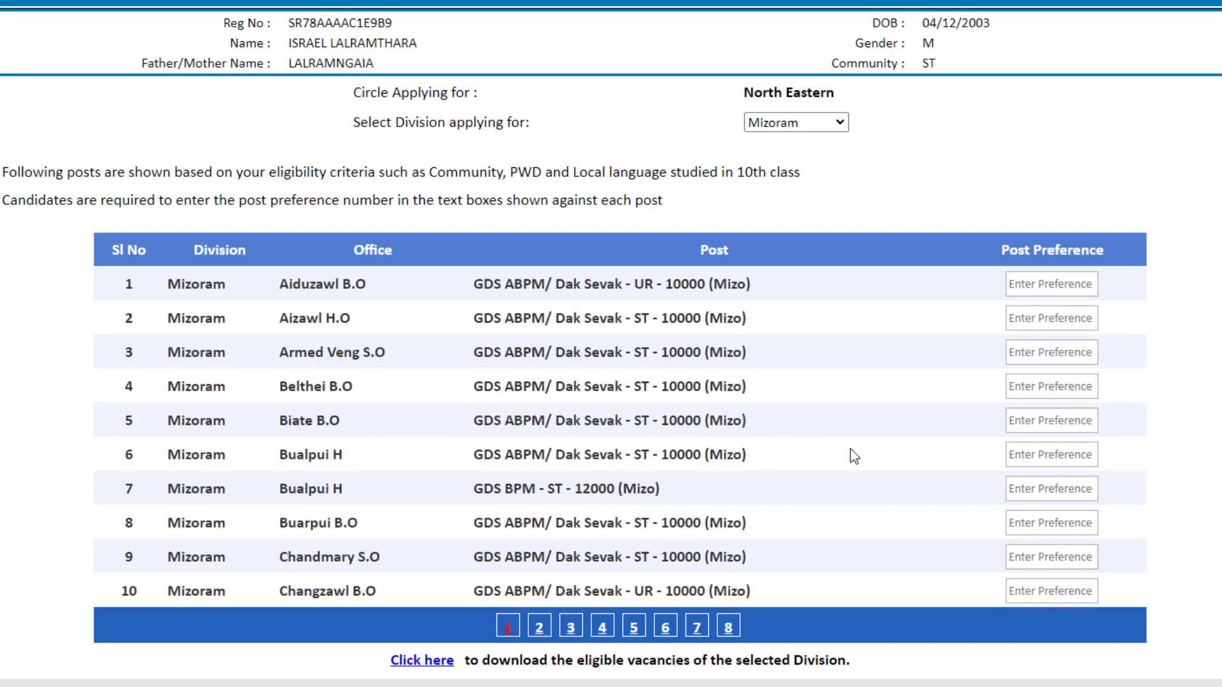
click(1037, 425)
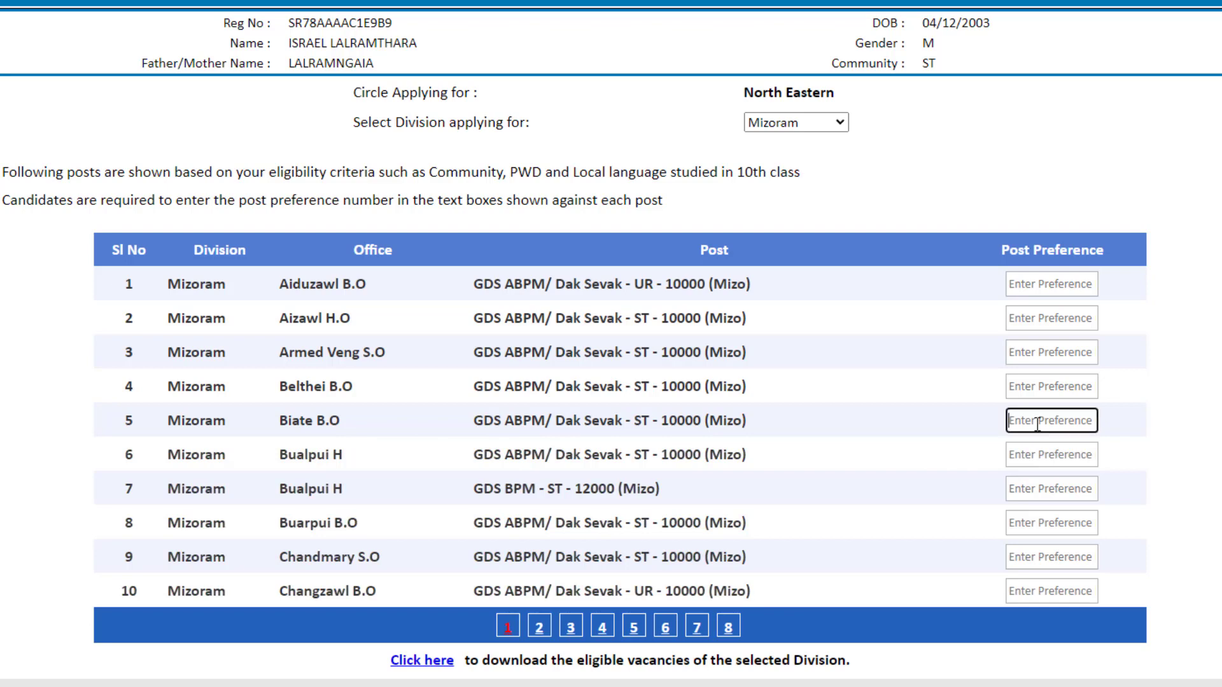
text(1)
click(1026, 485)
text(2)
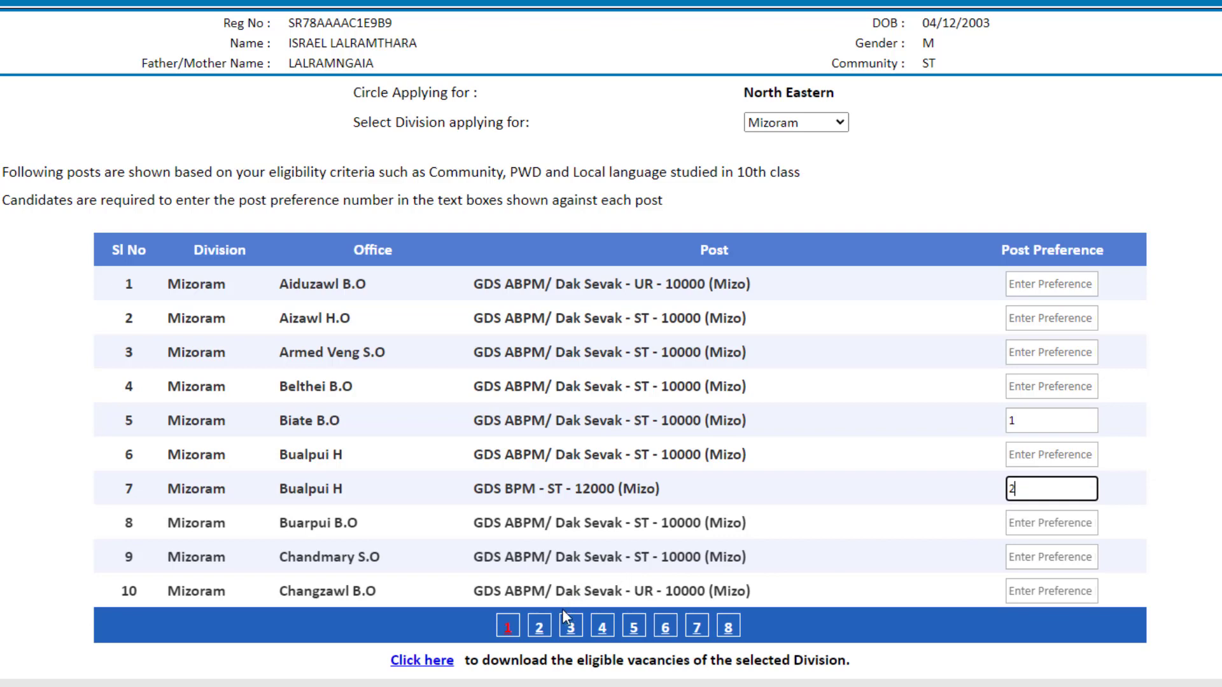
Enter preference 3 for the Hnahlan B.O post on page 2 and bring up page 3 of the post list.
click(543, 629)
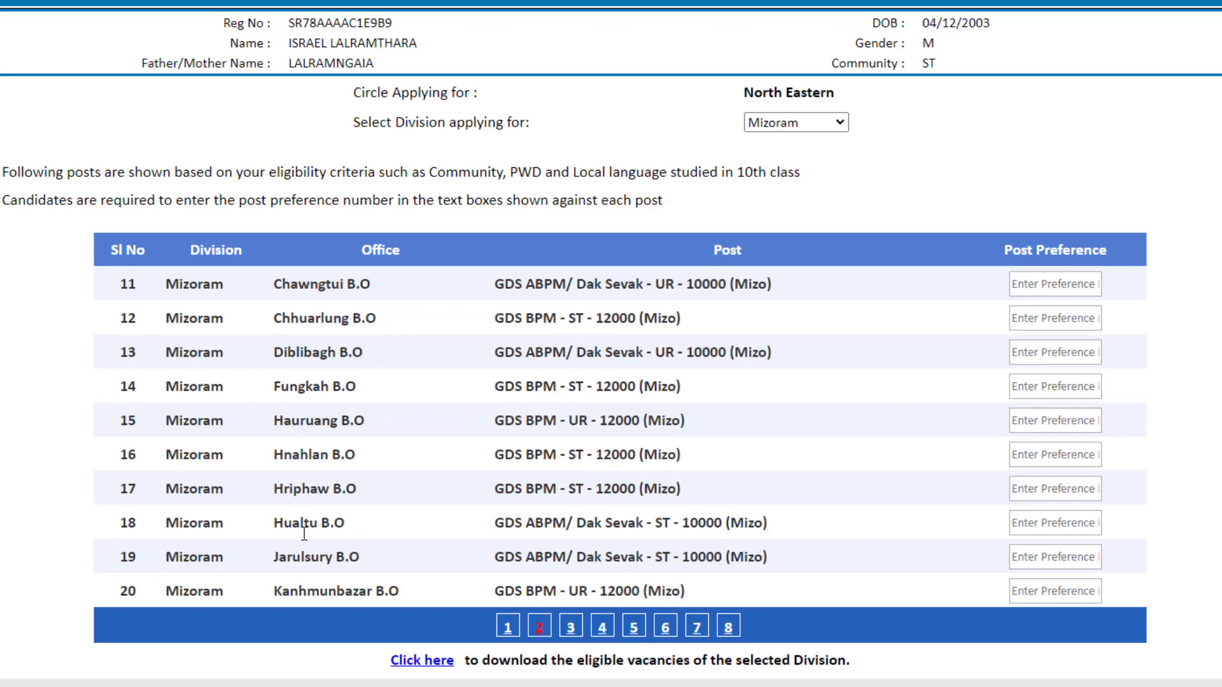
click(1022, 457)
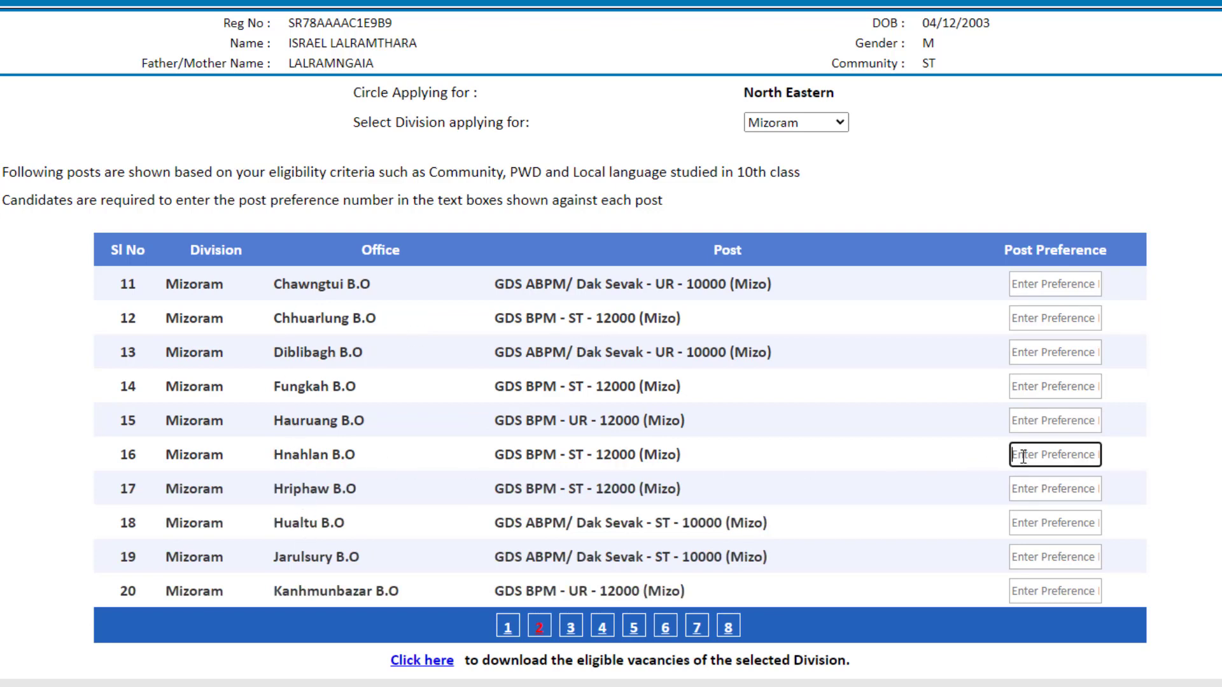
text(3)
click(572, 630)
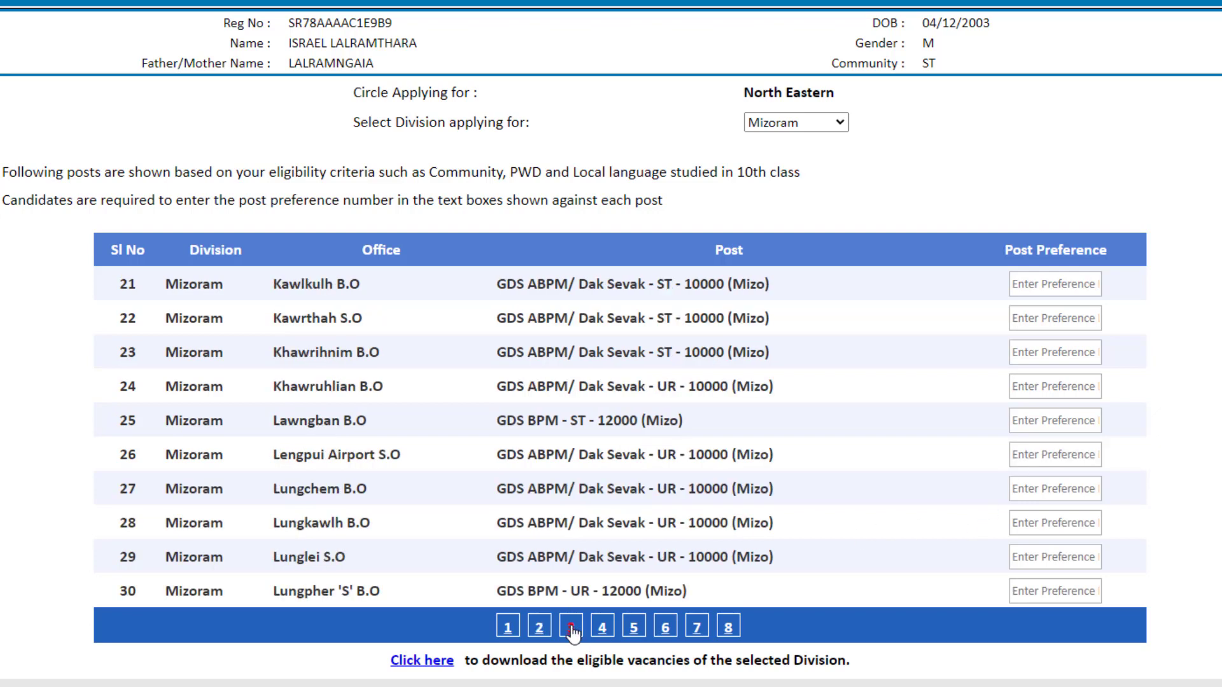
Enter preference 4 for Lengpui Airport S.O on page 3 and preference 5 for Saiha S.O on page 6.
click(1055, 461)
text(4)
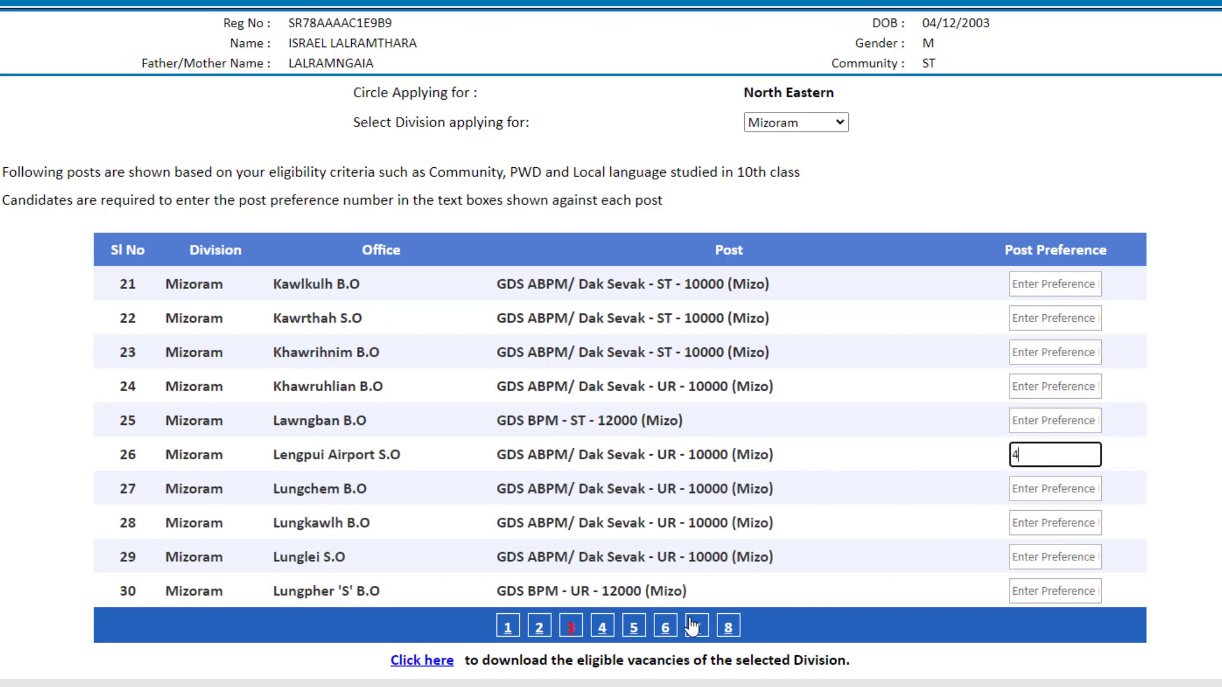
click(665, 628)
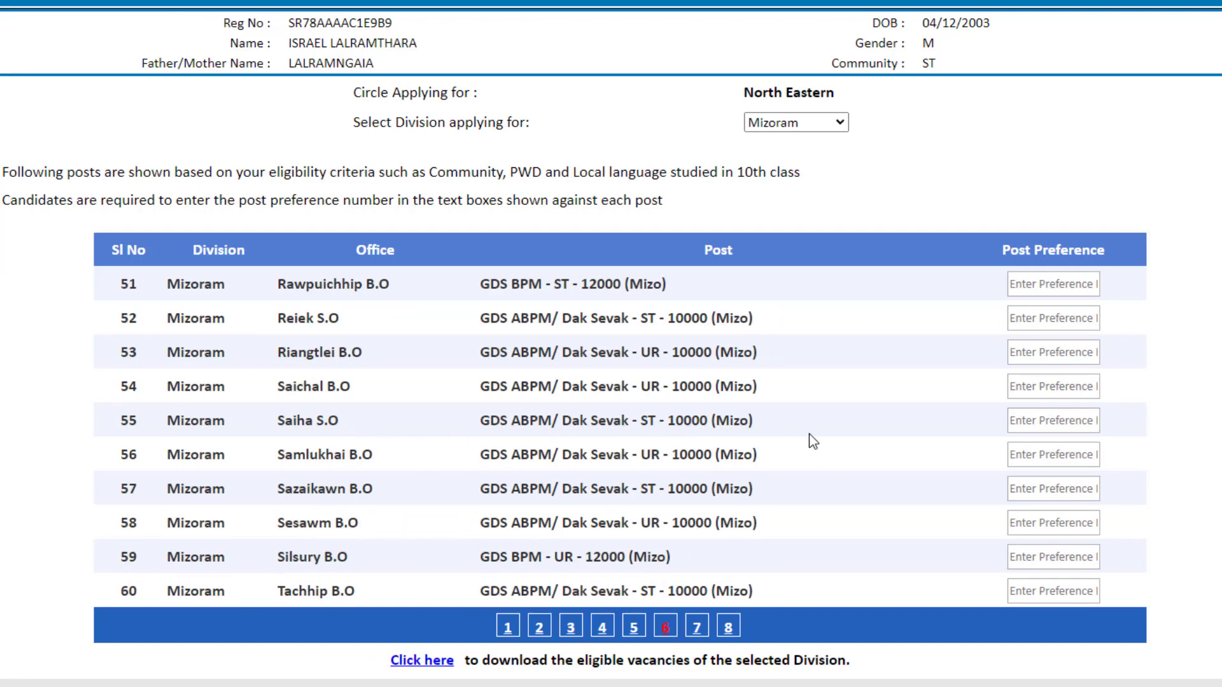
click(1043, 430)
text(5)
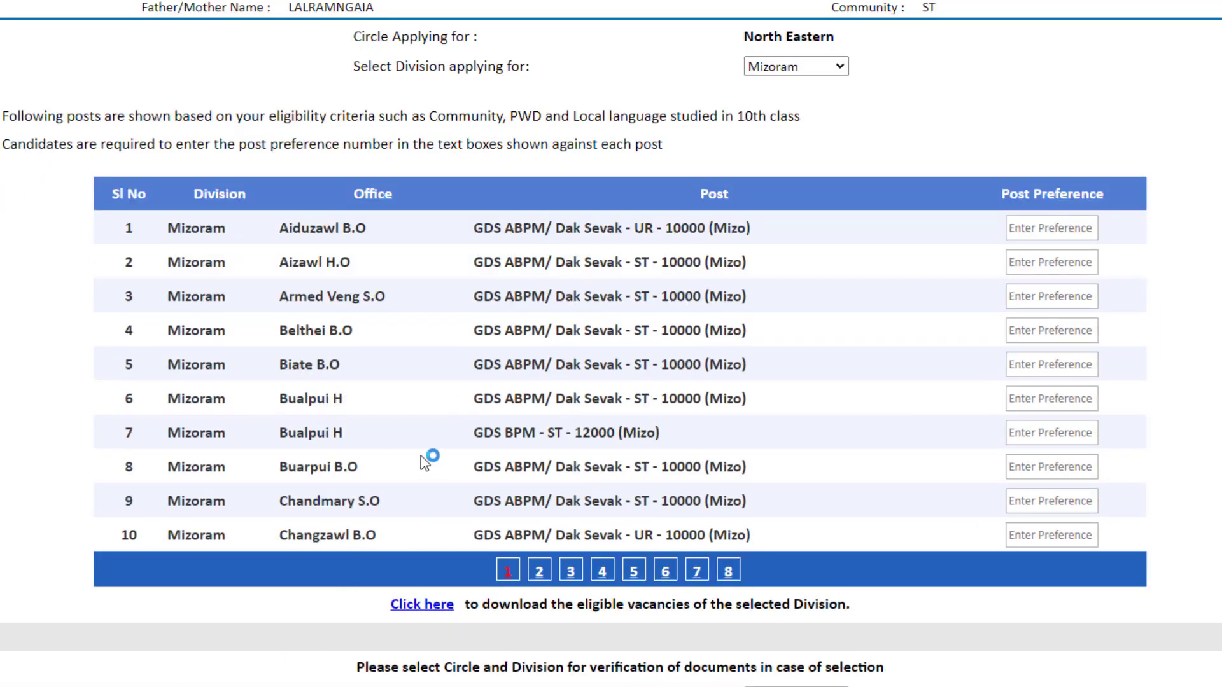
Examine the preference numbers entered against the posts on pages 2 through 8 of the list.
click(542, 573)
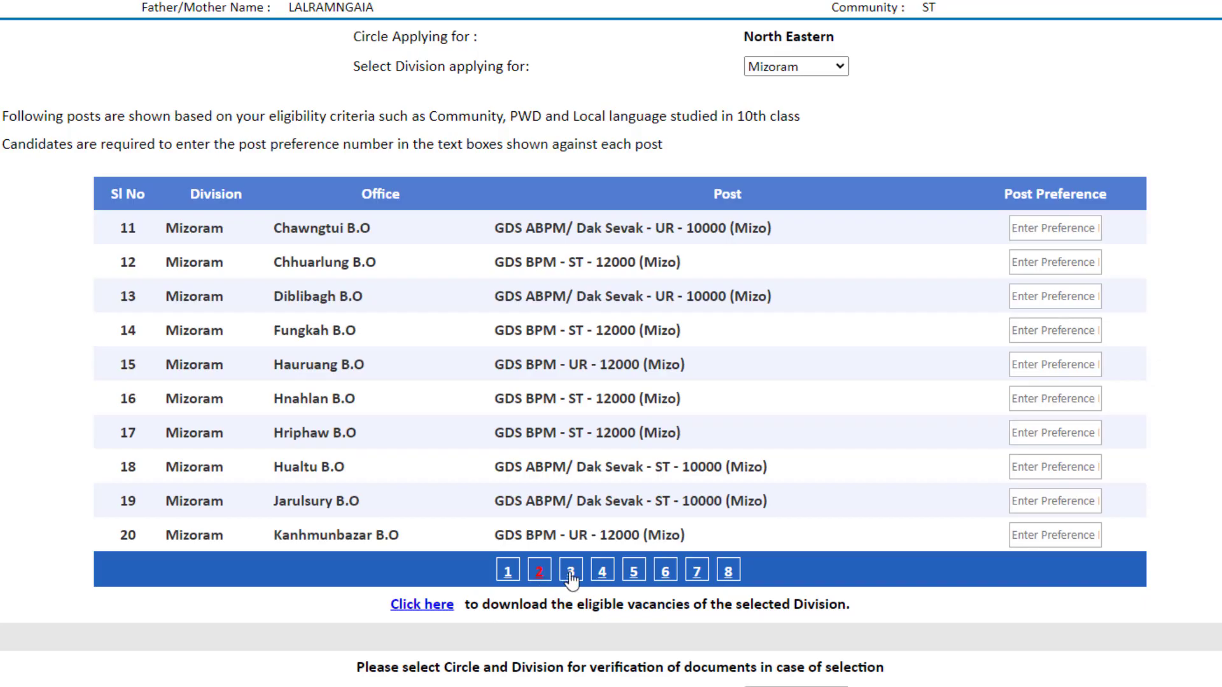
click(571, 572)
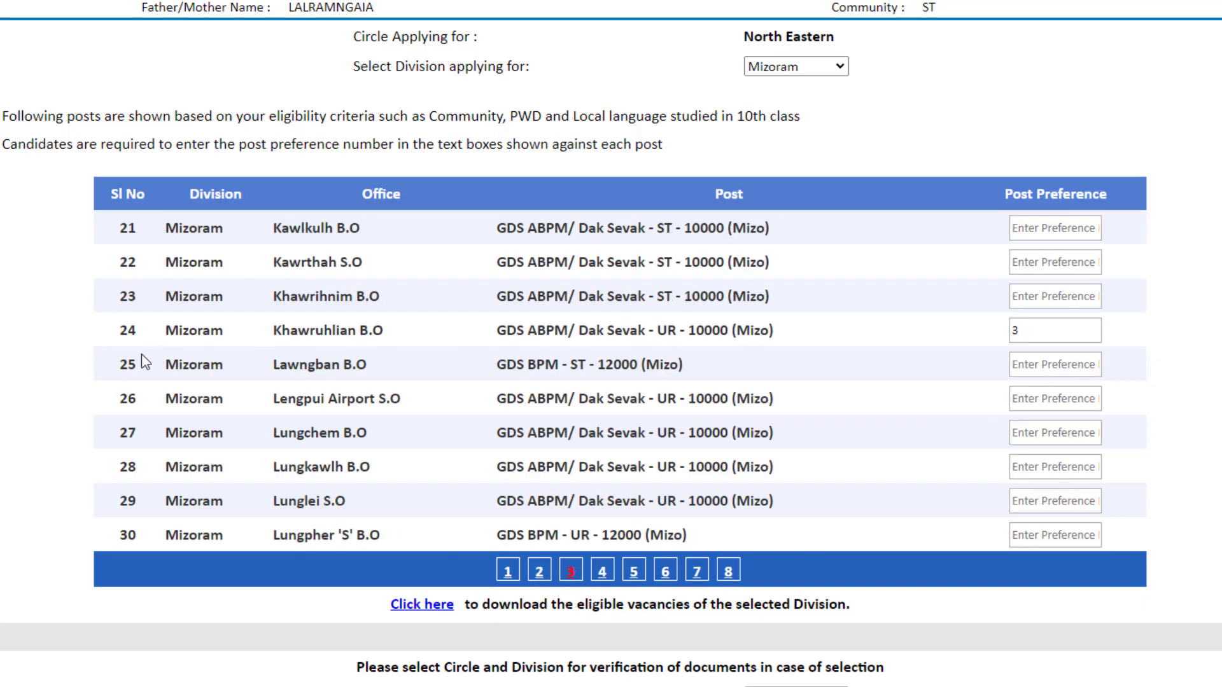
click(600, 572)
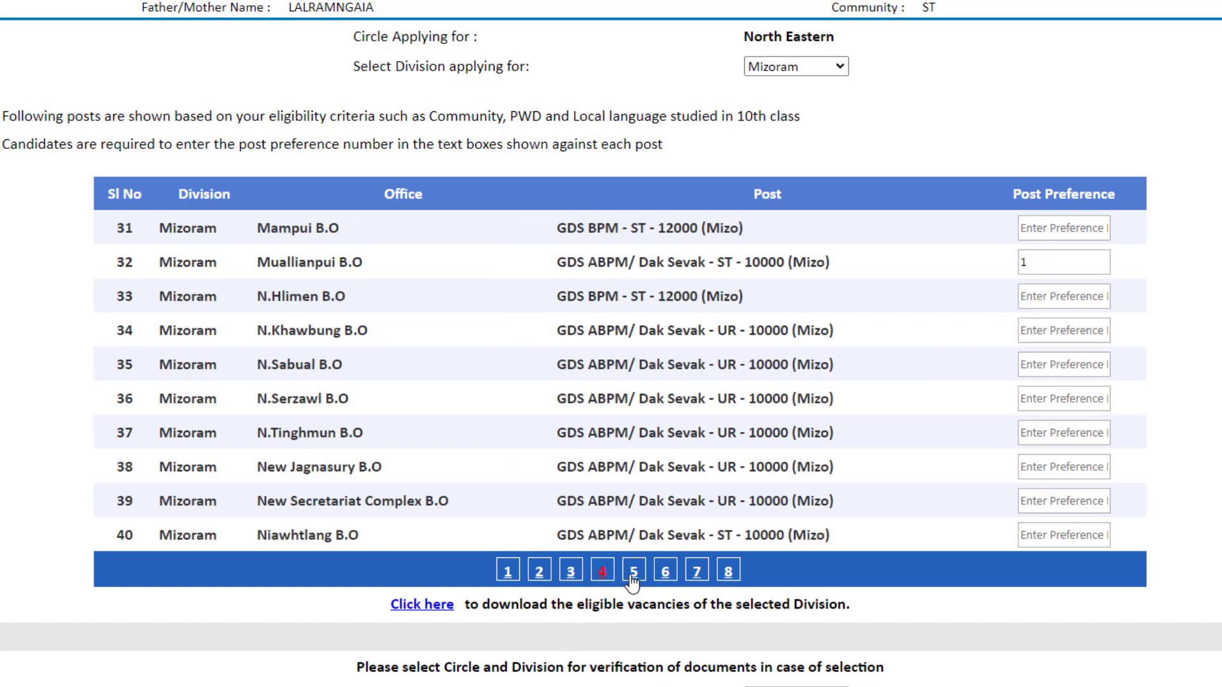
click(632, 575)
click(665, 573)
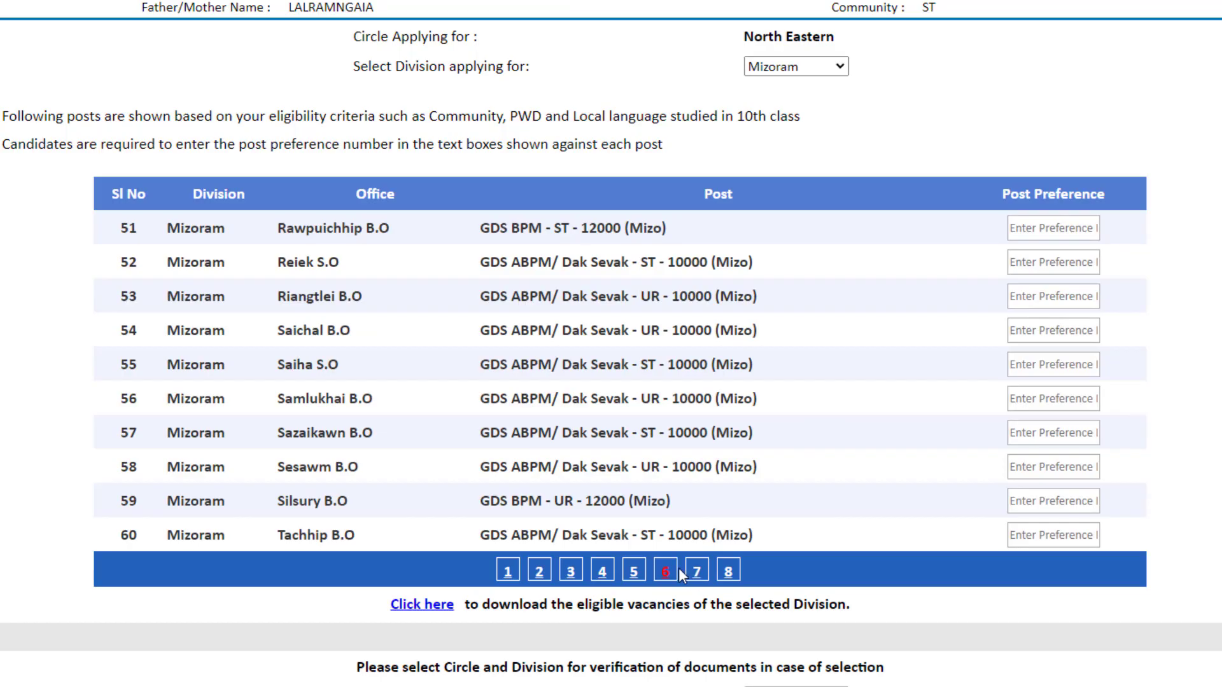
click(697, 573)
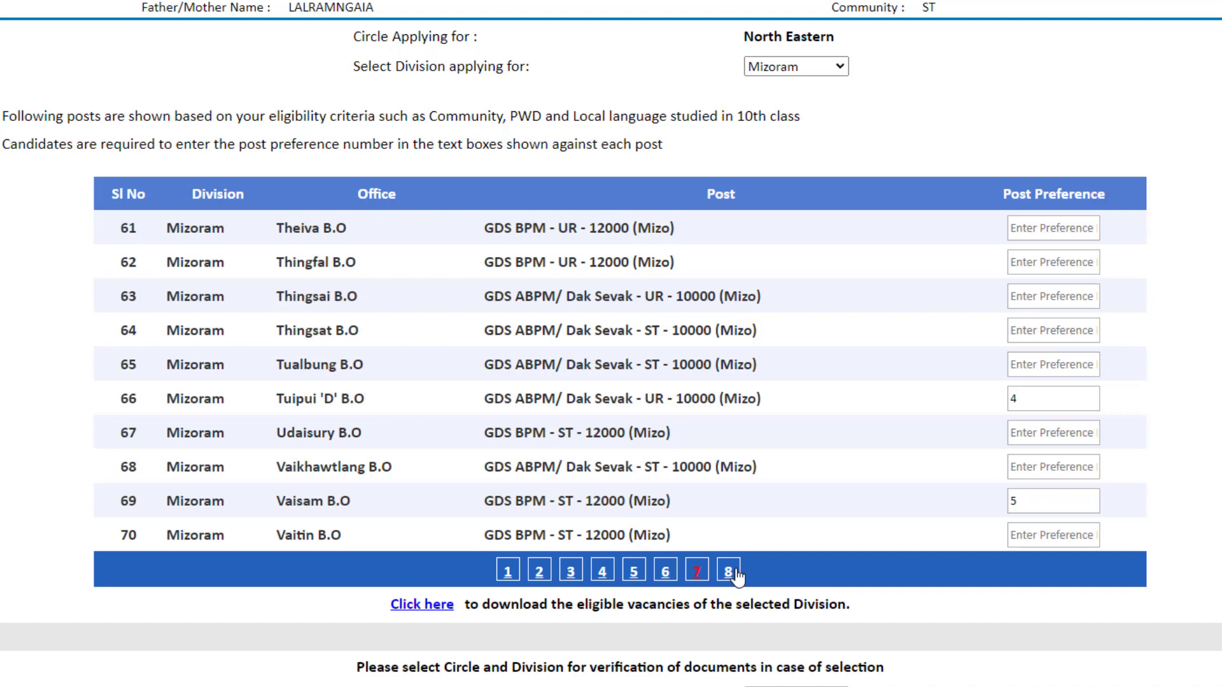
click(733, 571)
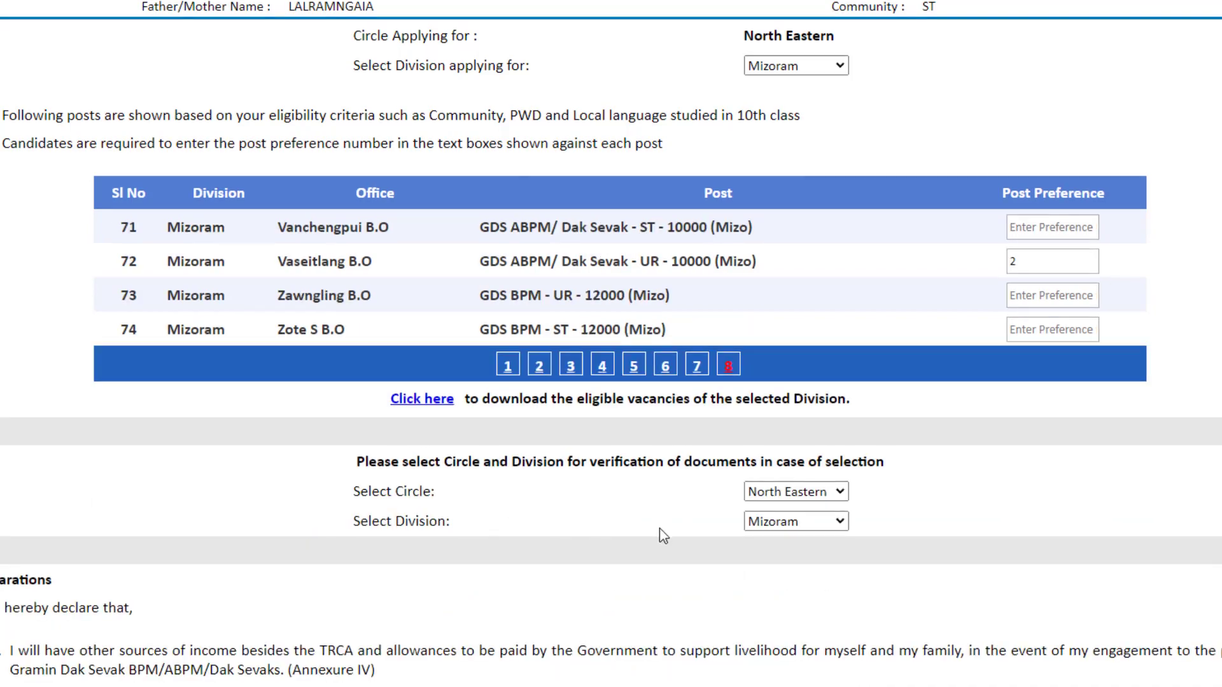
Agree to the declarations below the post list and submit the application, acknowledging the submission message.
scroll(659, 528, down, 5)
scroll(165, 325, up, 1)
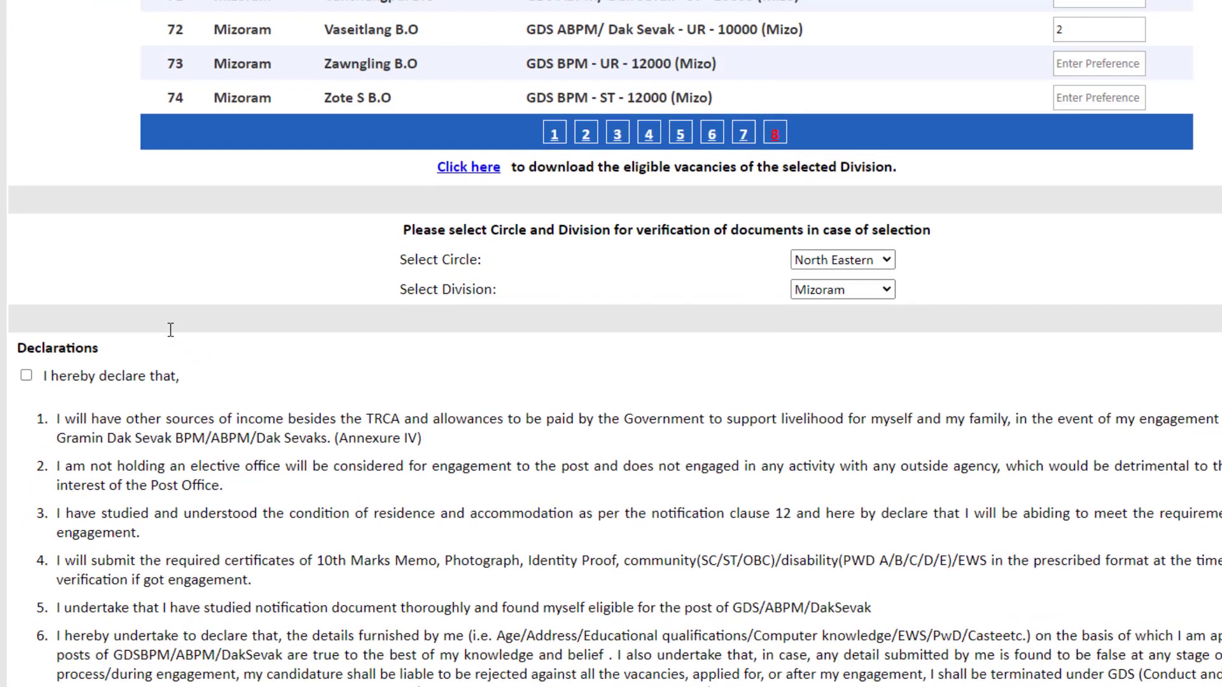
click(27, 378)
scroll(564, 546, down, 1)
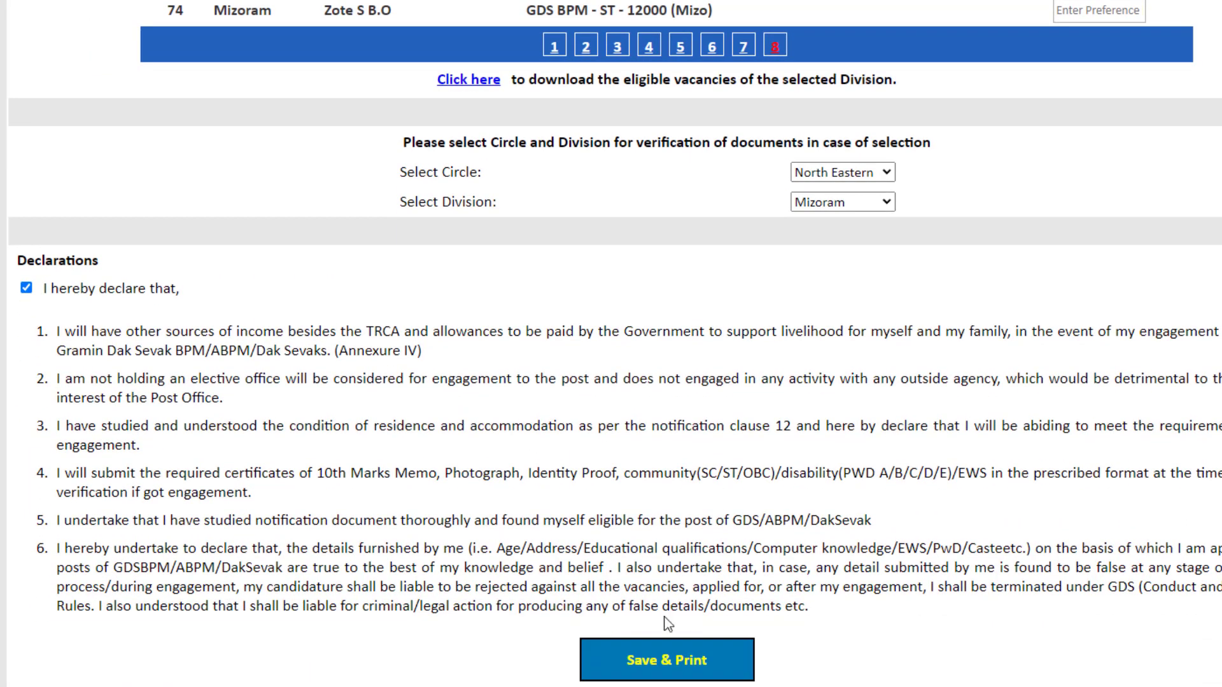
click(672, 661)
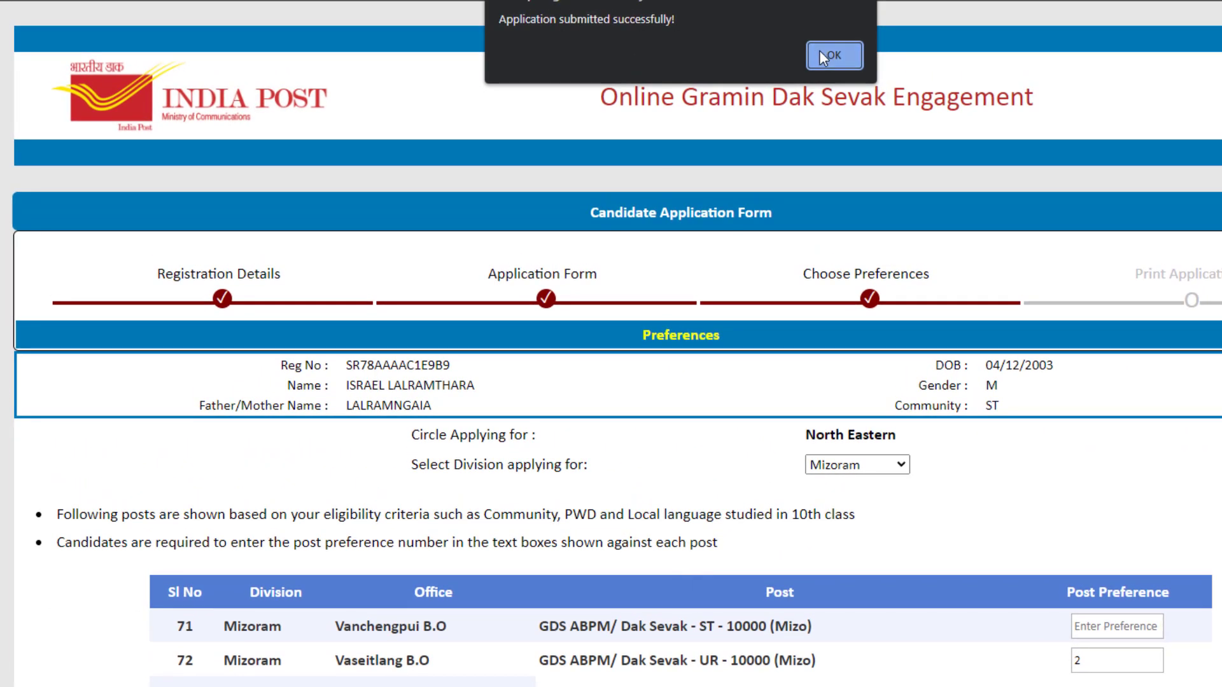
click(827, 53)
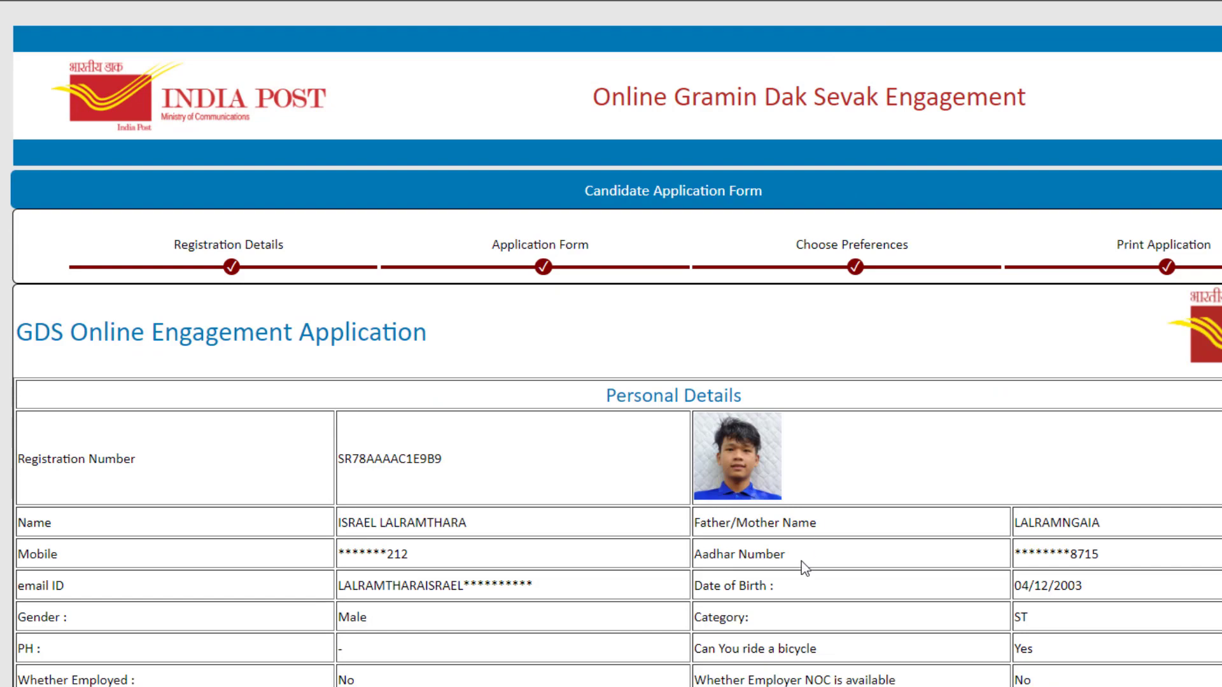
Print the submitted GDS application to a PDF with all pages in portrait layout, saved under the file name application.
scroll(803, 566, down, 4)
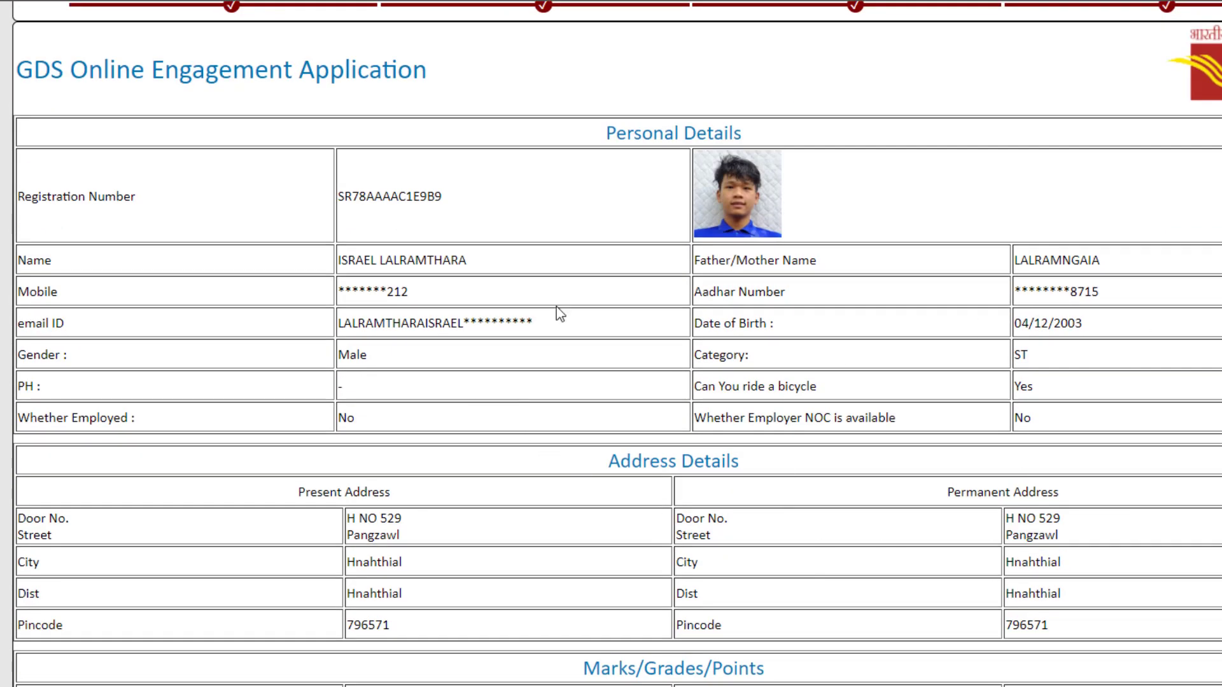
scroll(648, 623, down, 4)
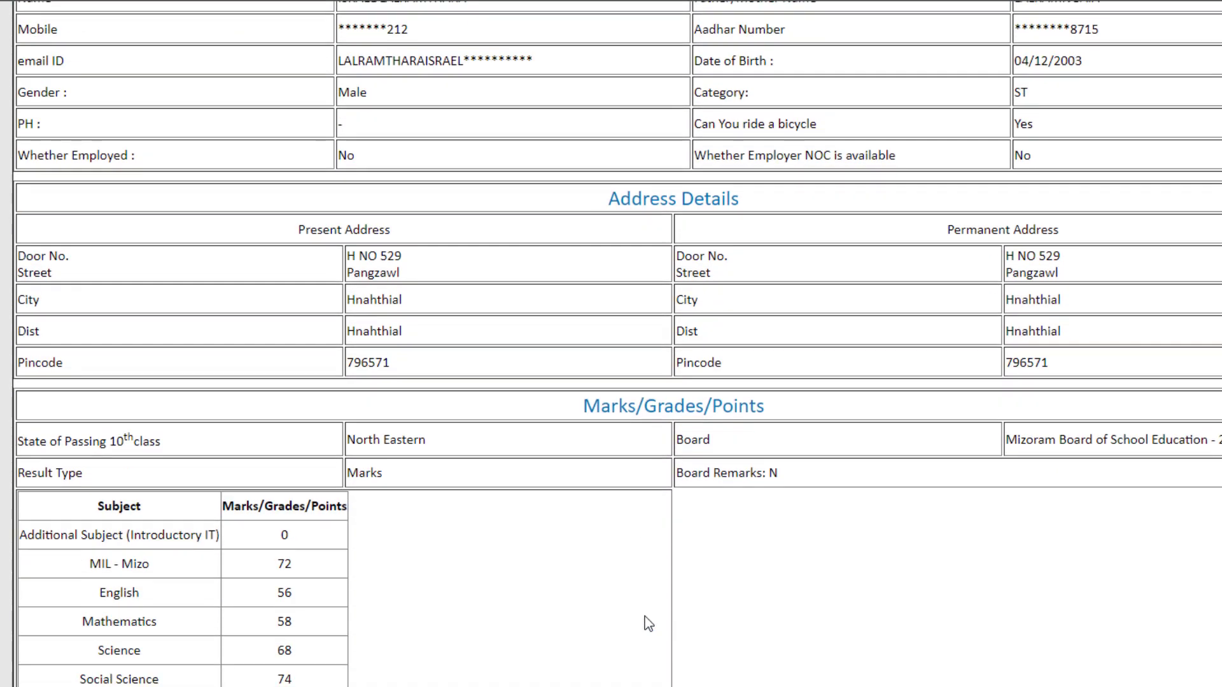
scroll(648, 623, down, 8)
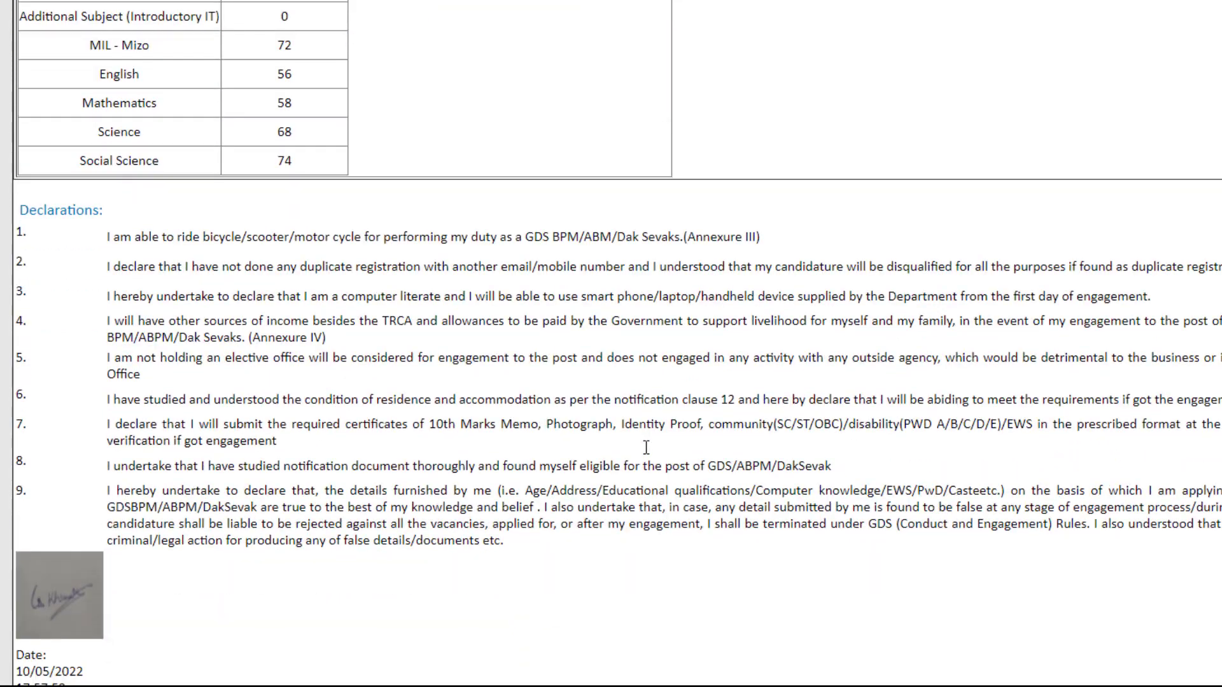
scroll(645, 448, down, 7)
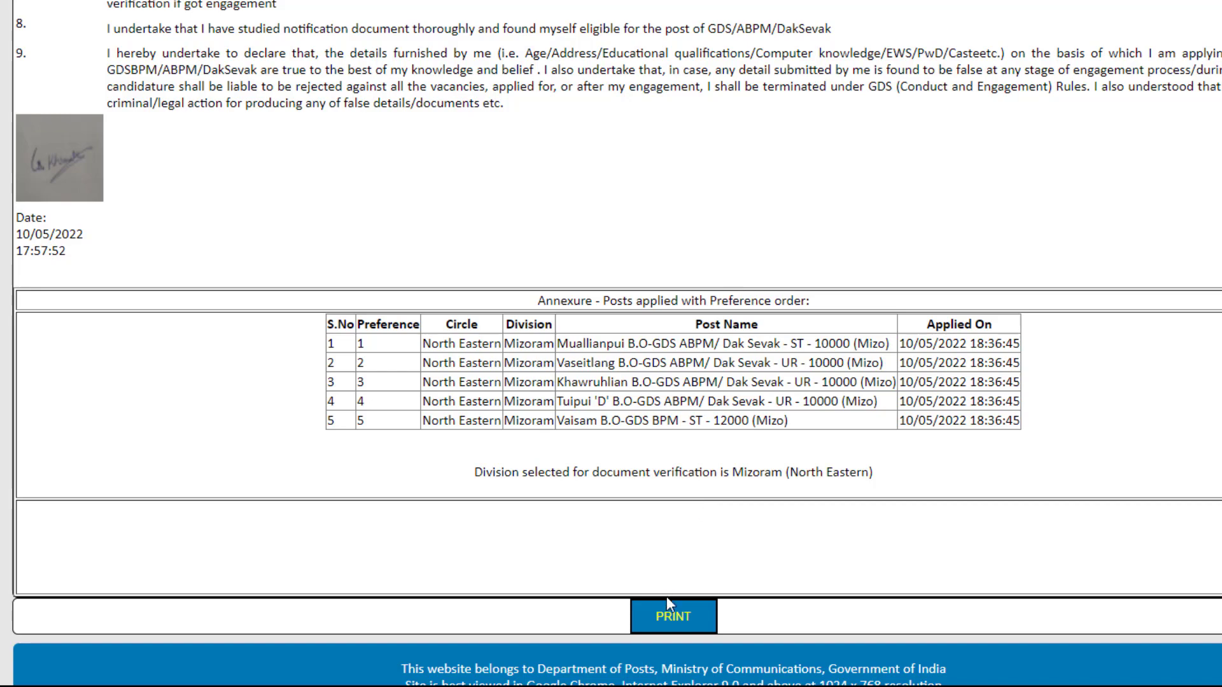
click(672, 616)
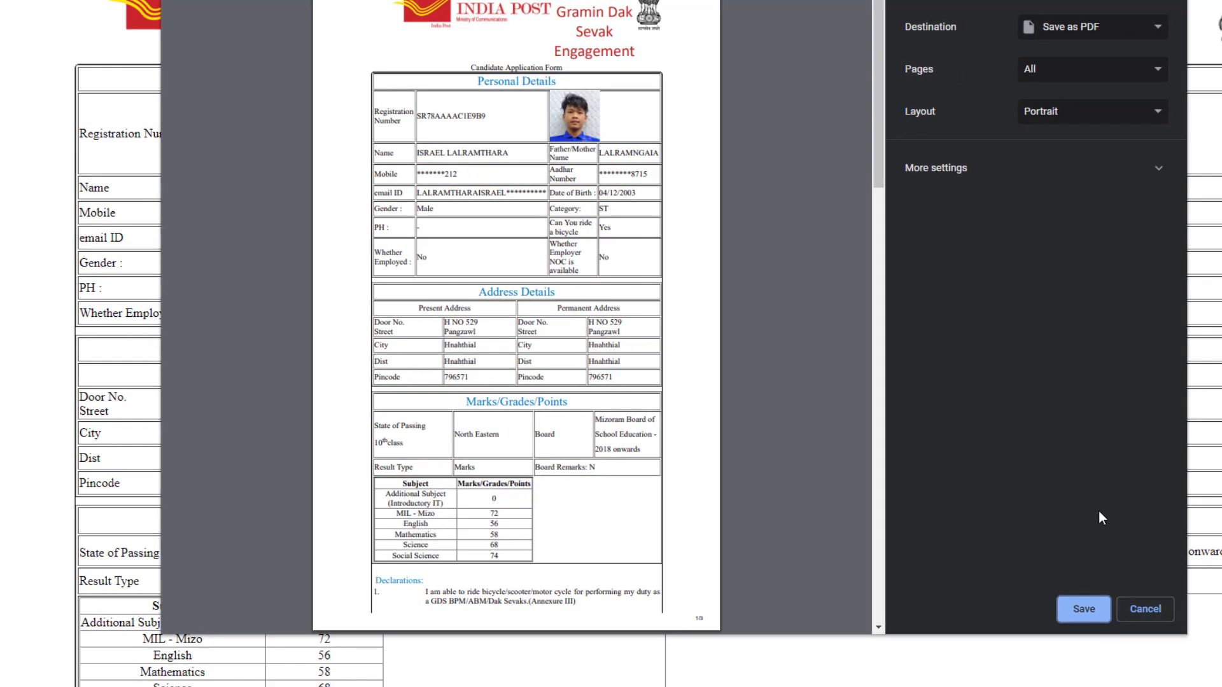
click(1083, 601)
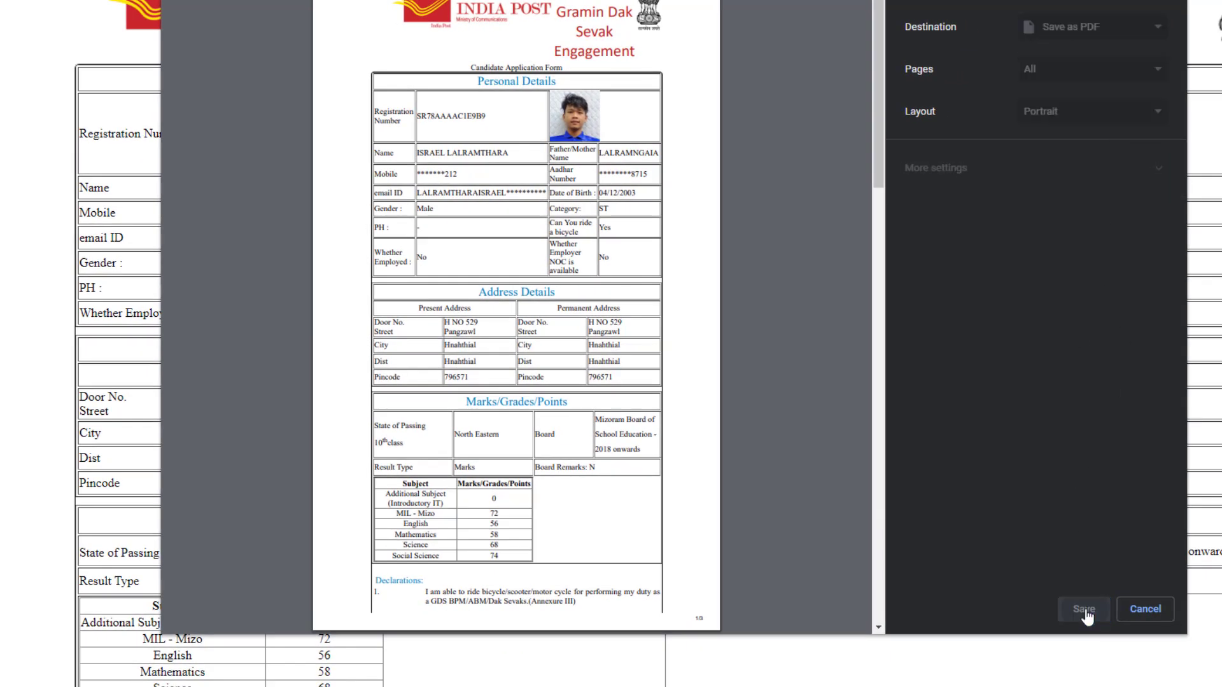
text(application)
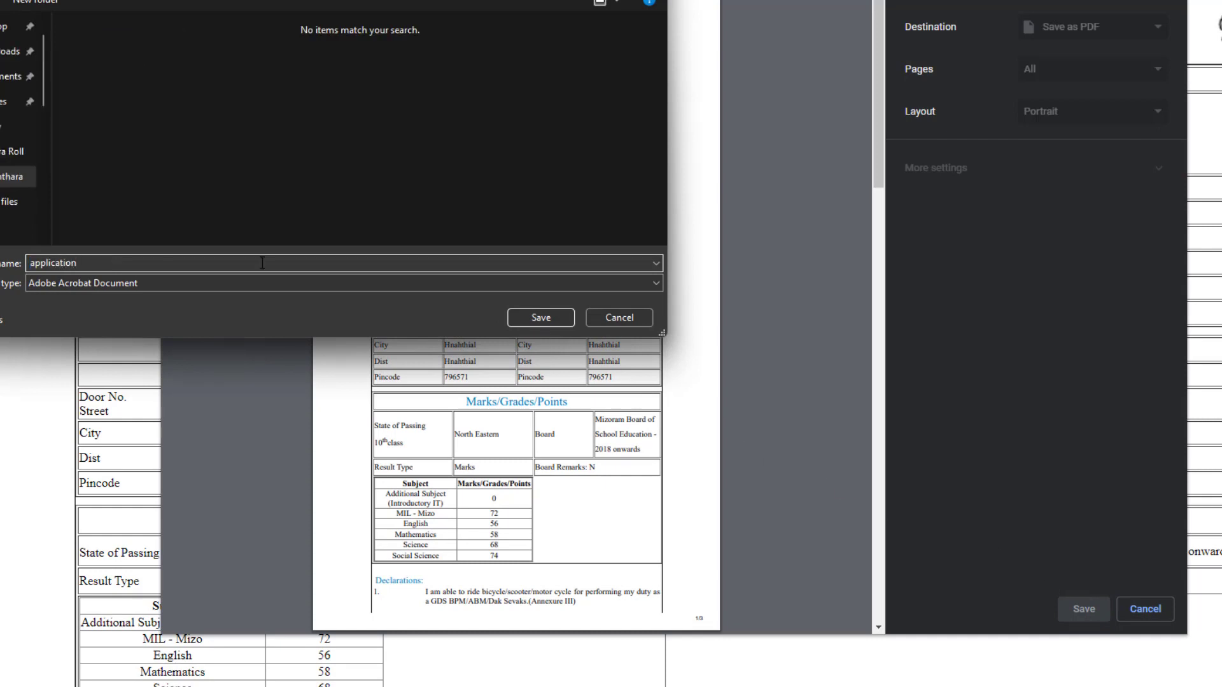
click(563, 312)
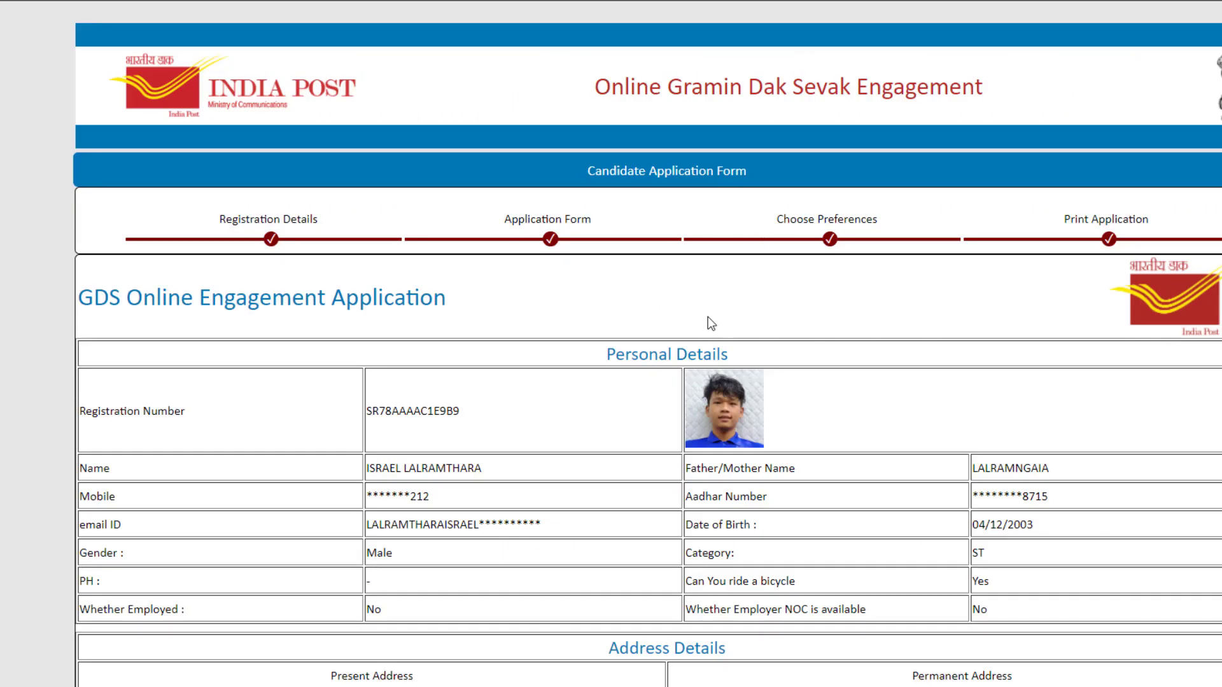
scroll(748, 431, down, 15)
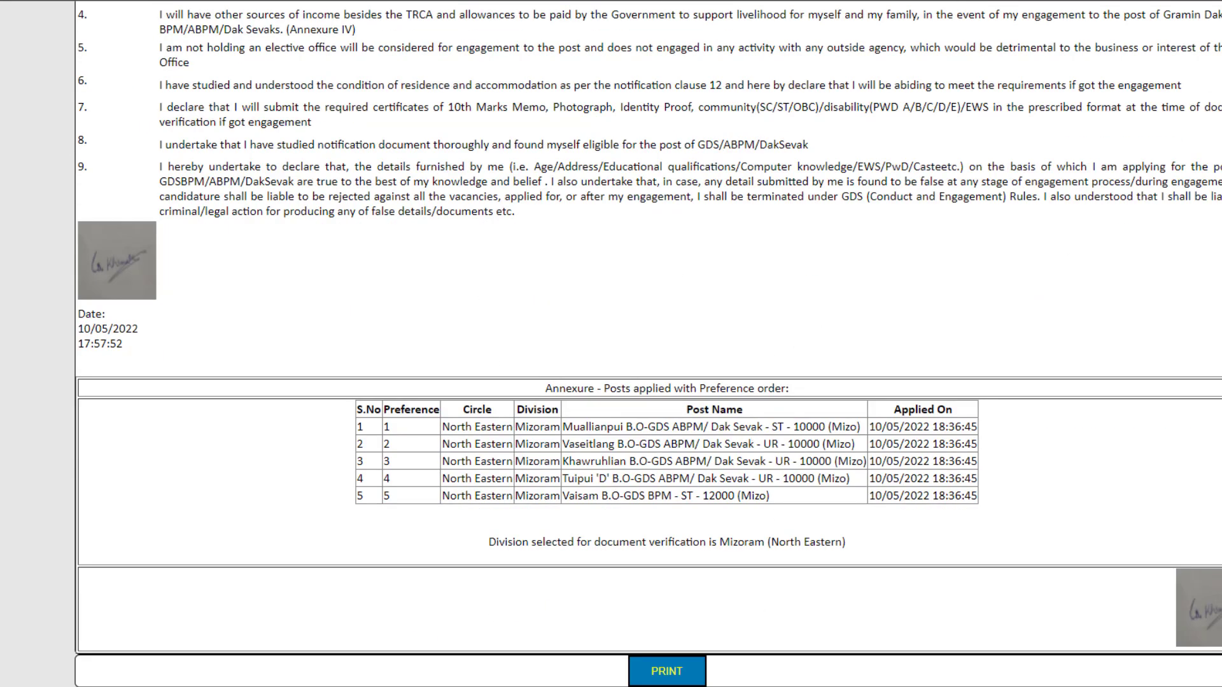
scroll(890, 272, up, 10)
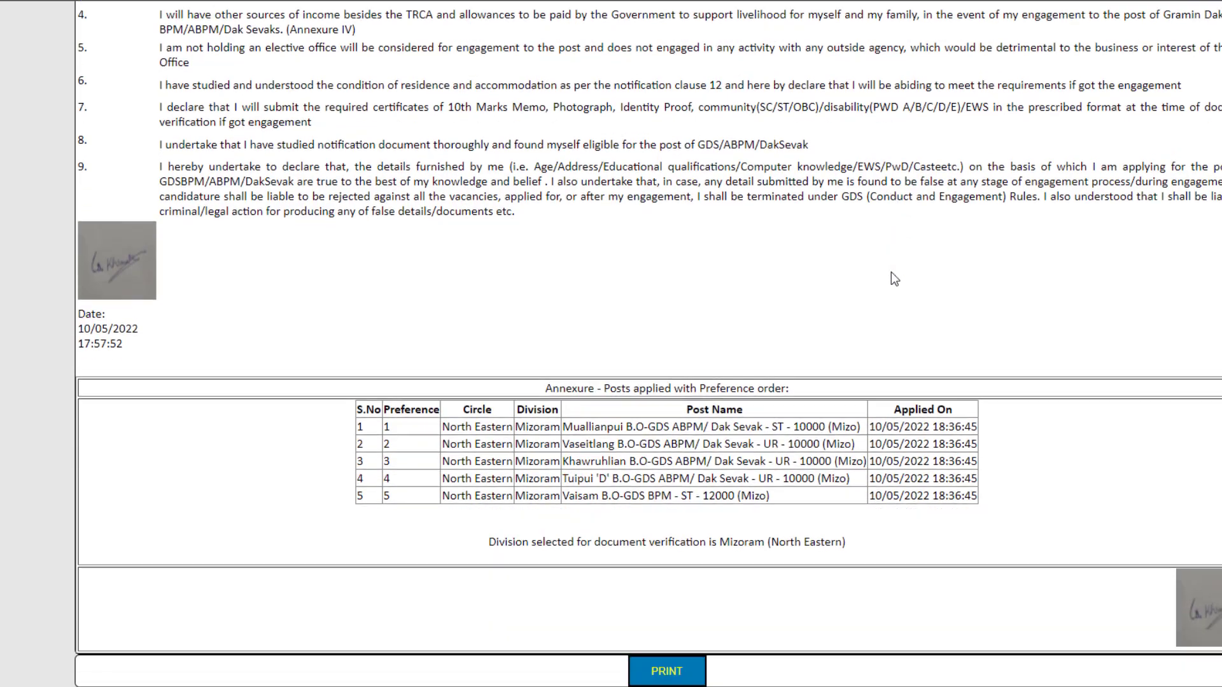